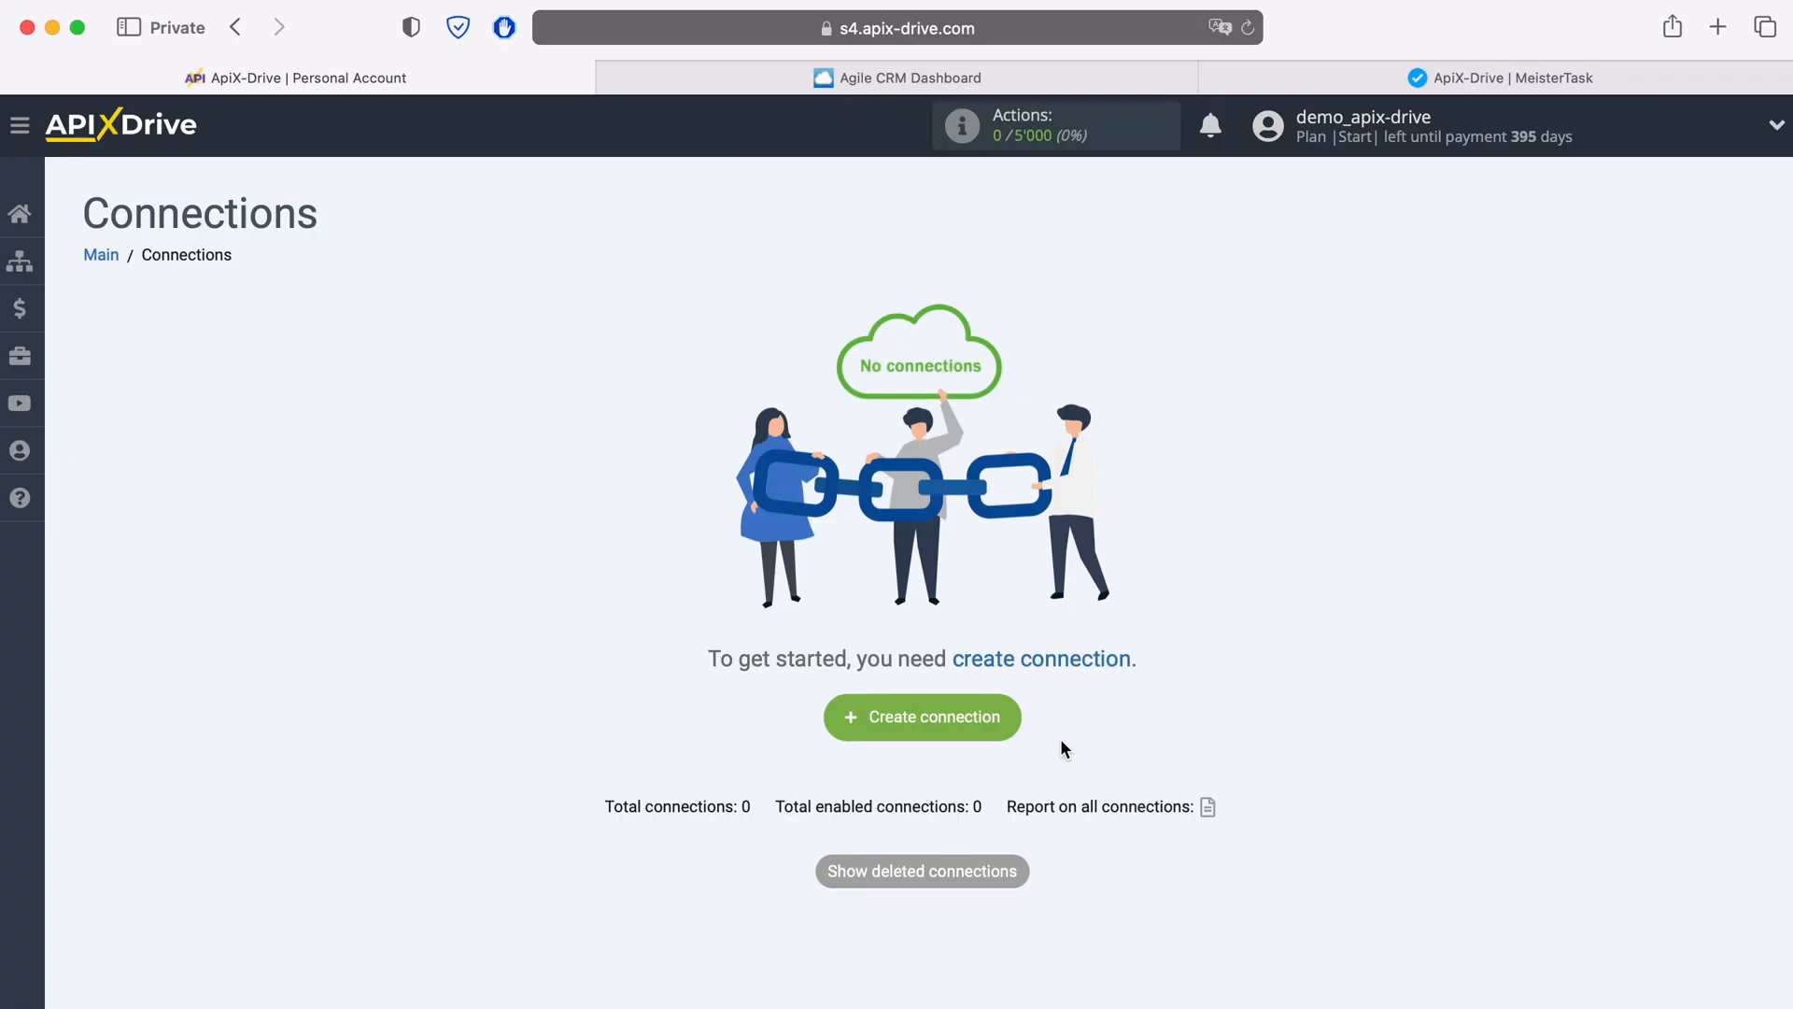
Step: Create a new connection and choose Agile CRM as the data source system
click(1012, 718)
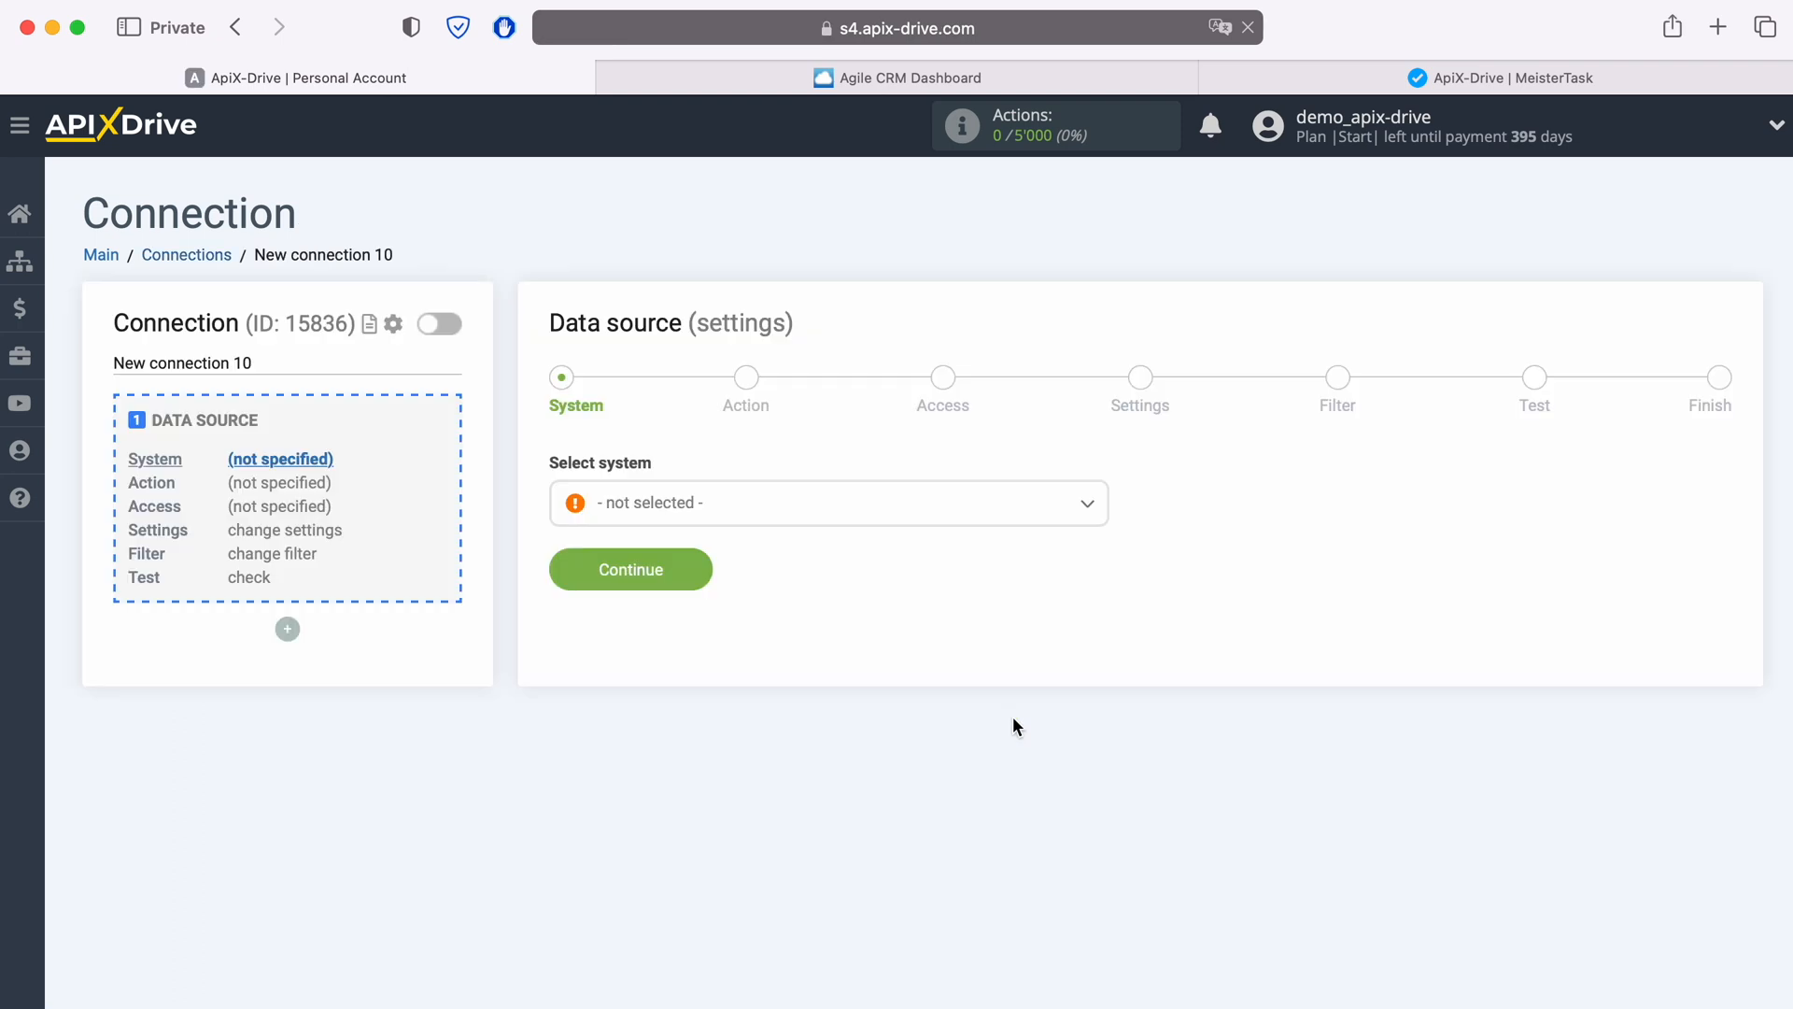
click(804, 505)
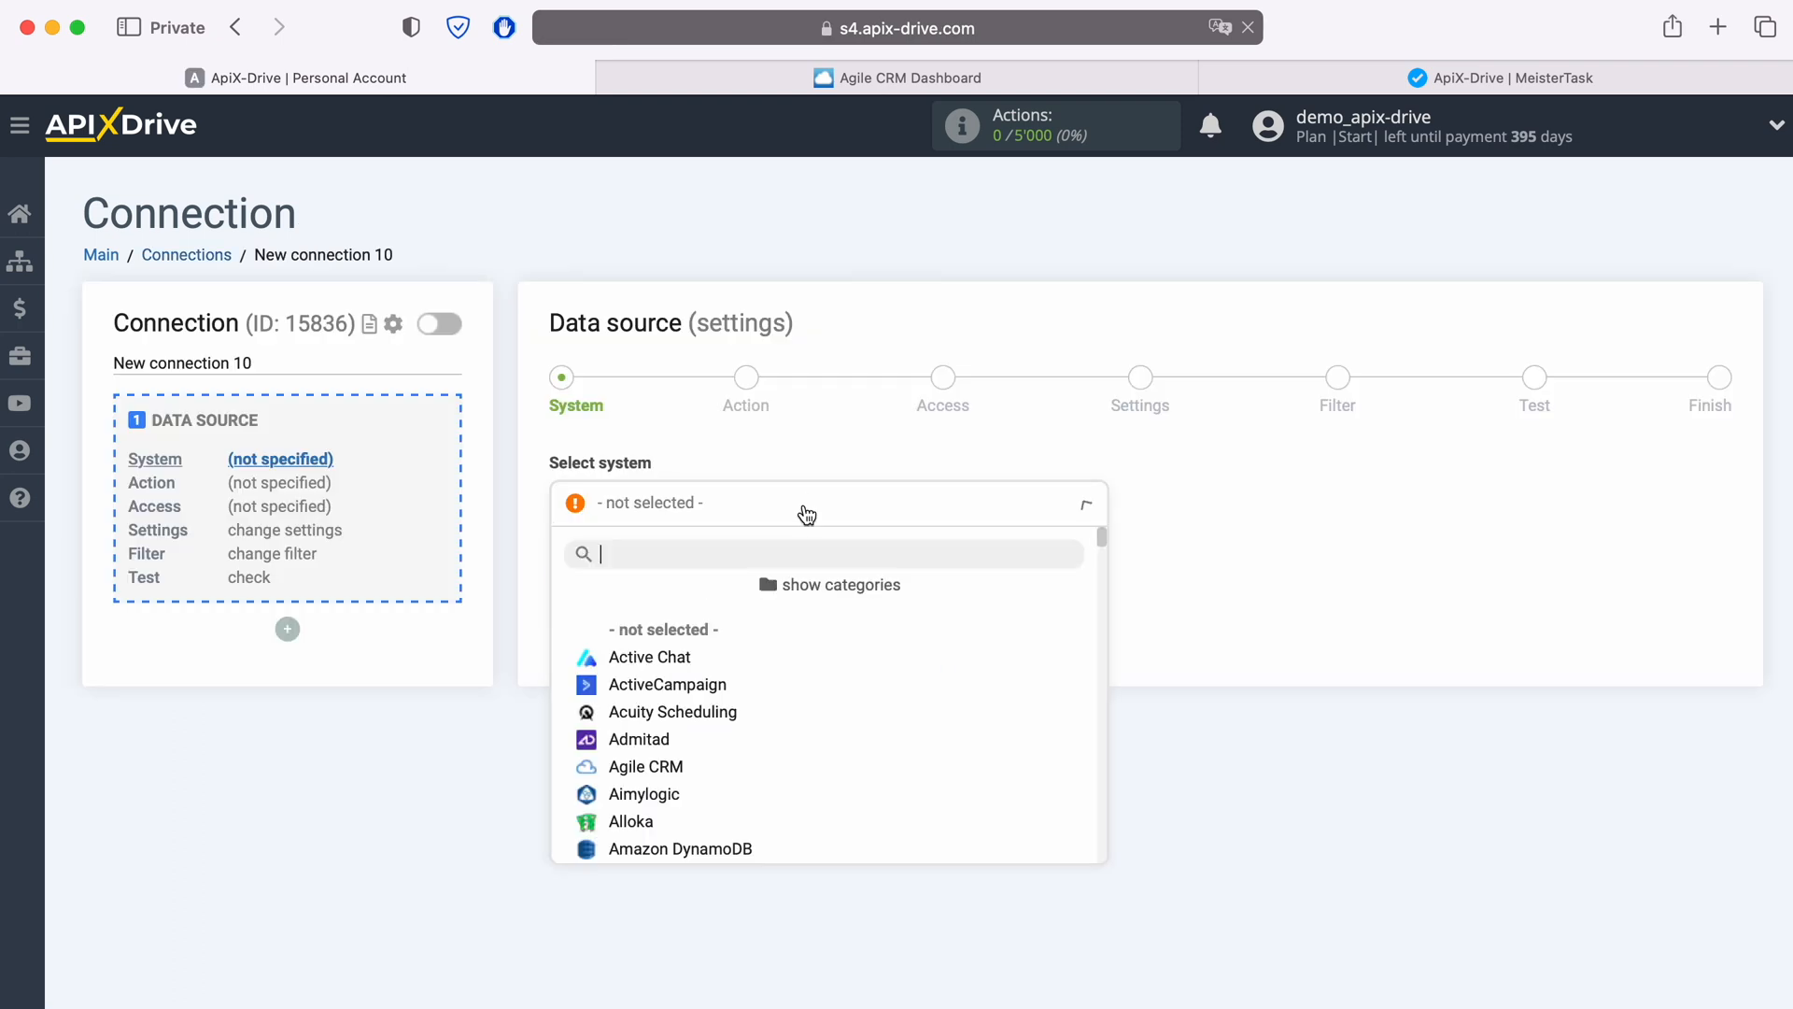
click(685, 766)
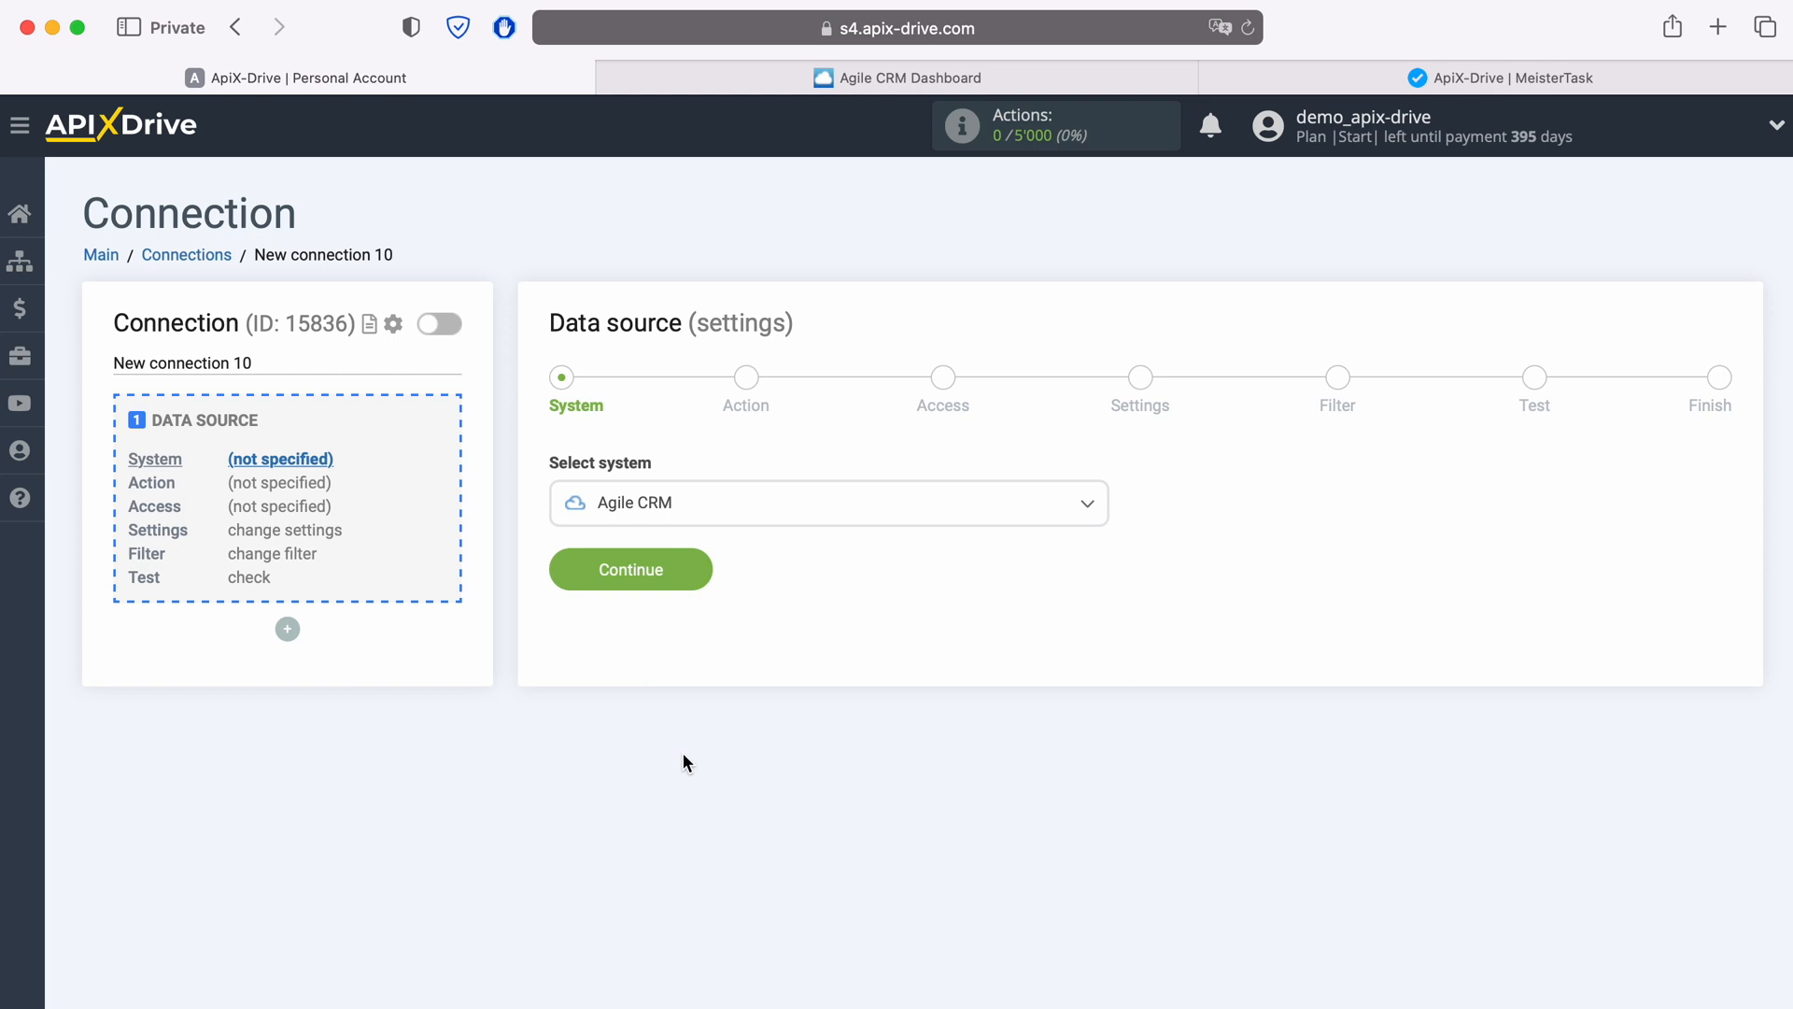
click(706, 577)
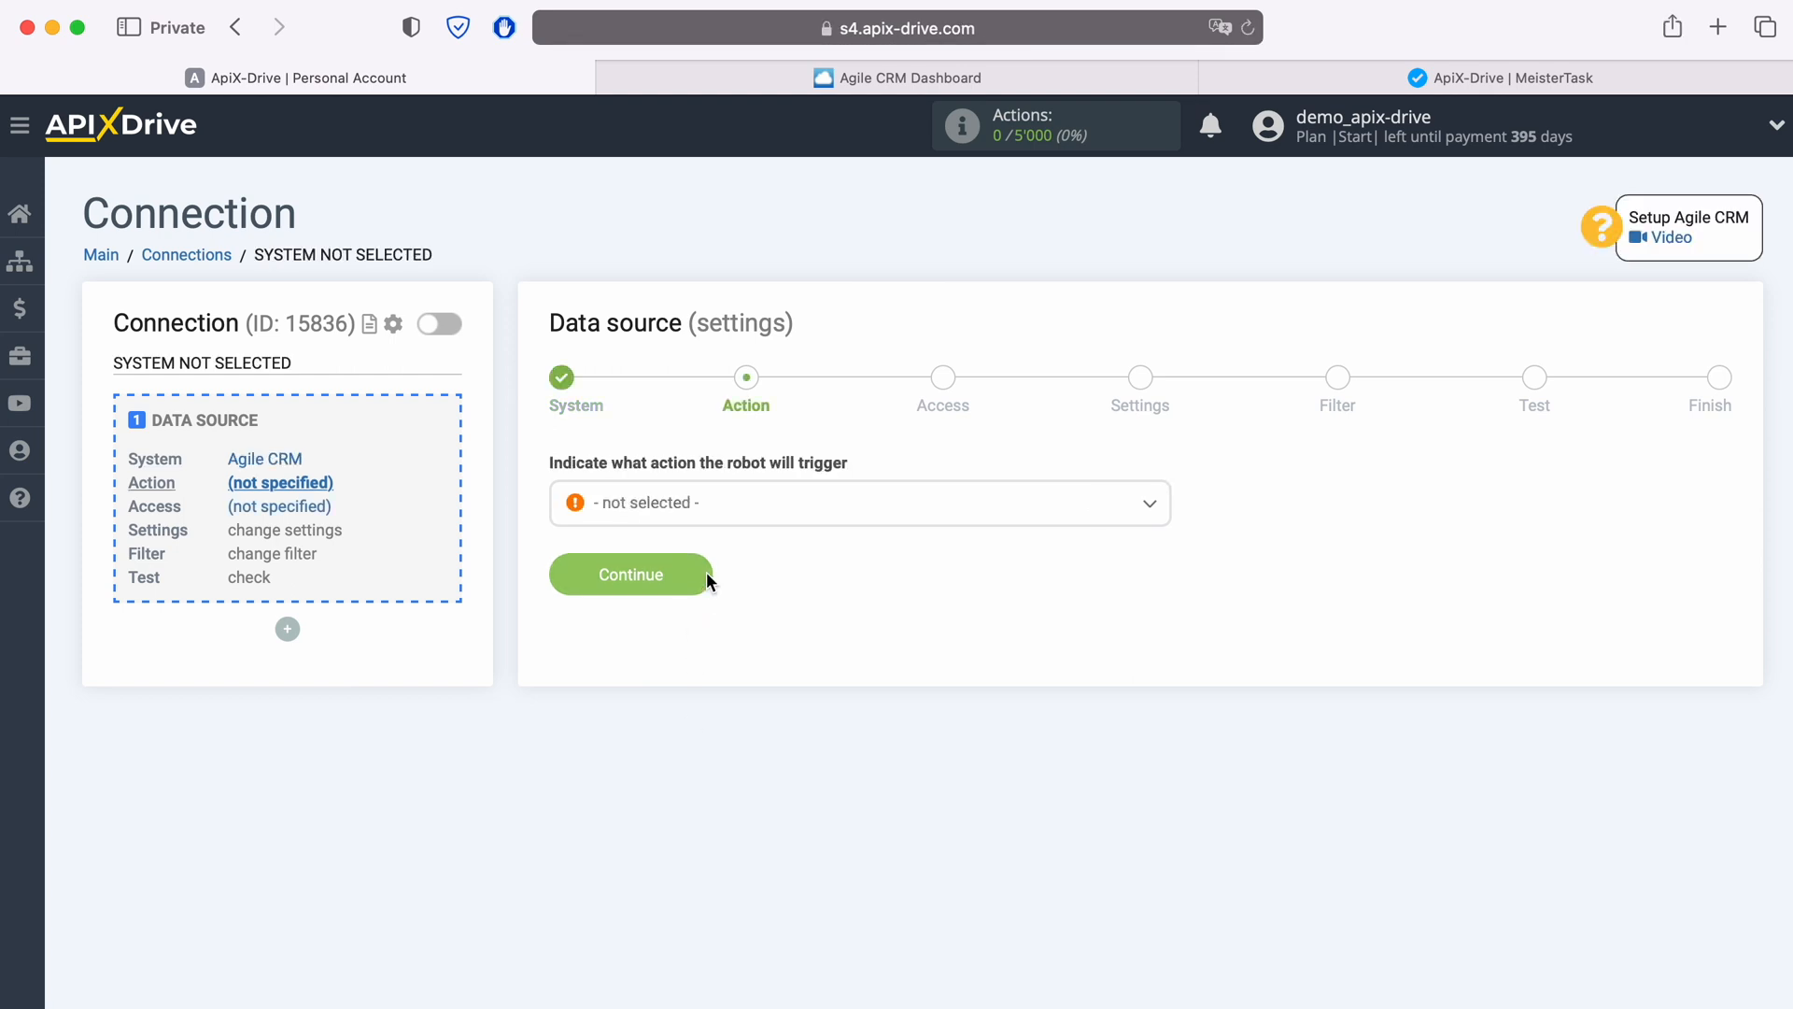
Step: Set the source action to Get CONTACTS (new) and continue to the access stage
click(728, 517)
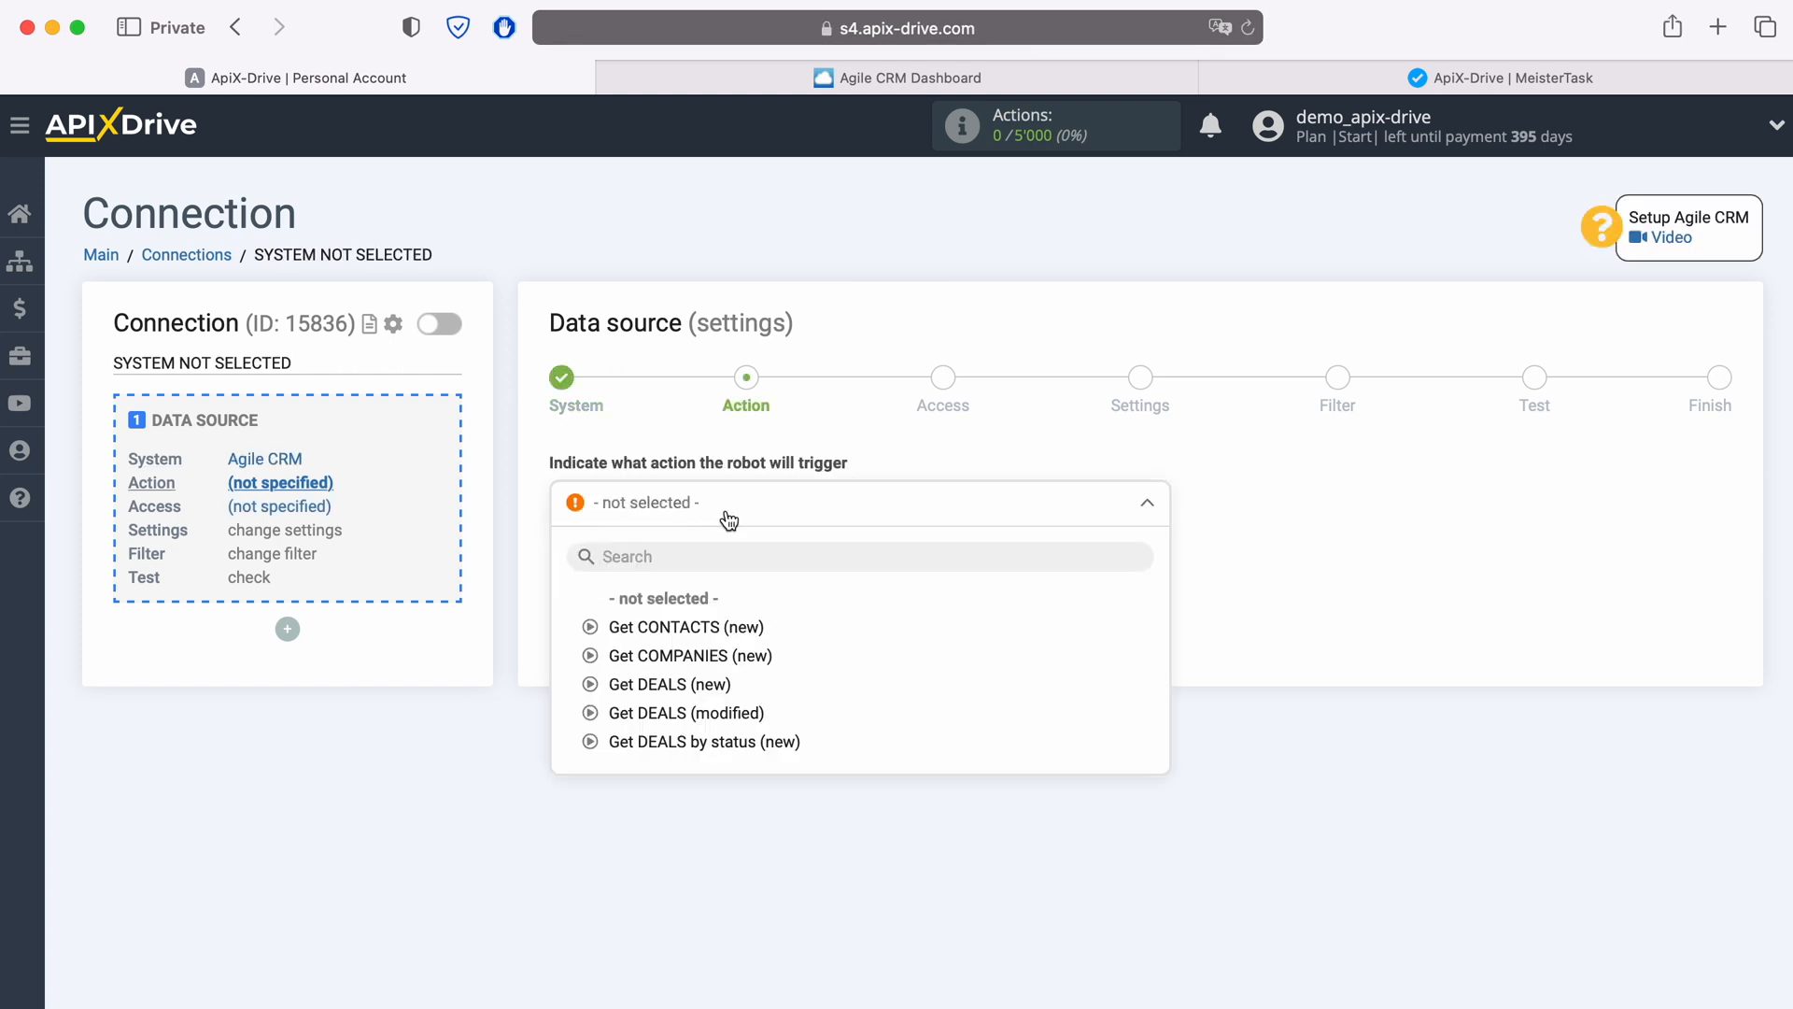
click(734, 627)
click(708, 579)
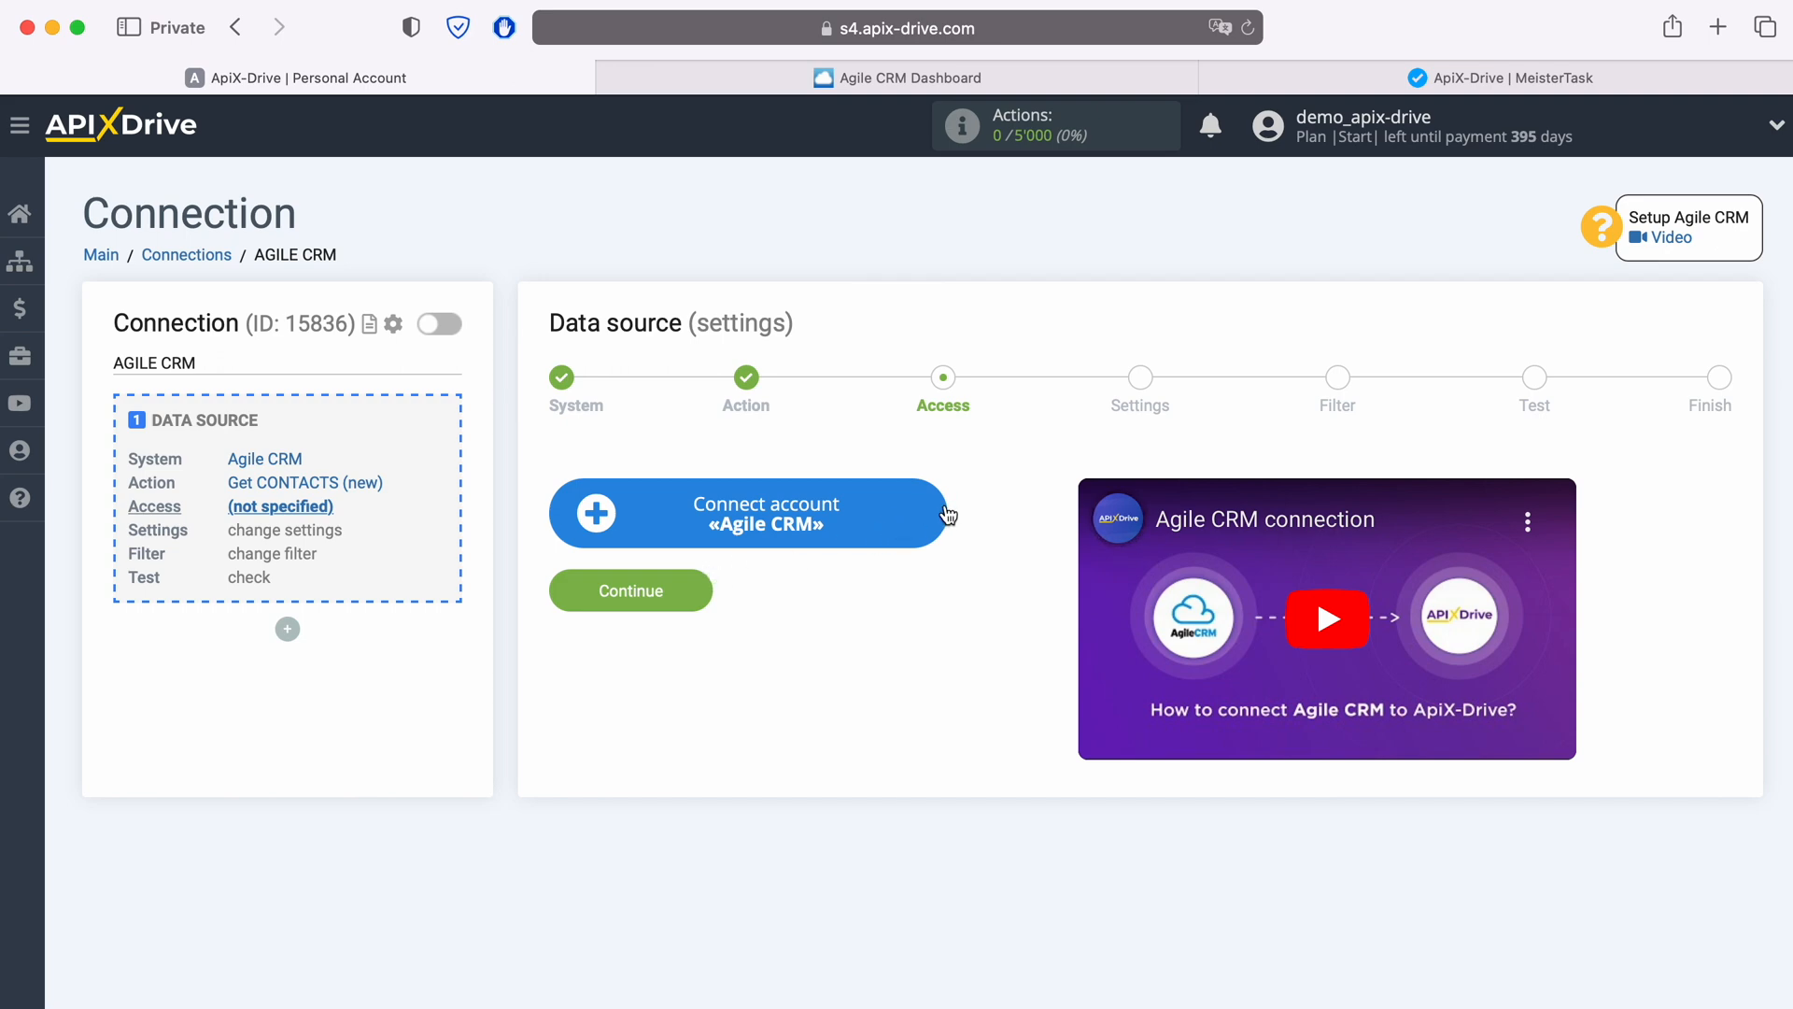
Step: Open the Agile CRM account connection form and fill the Domain with apixdrivecom, copied from the Agile CRM address
click(945, 512)
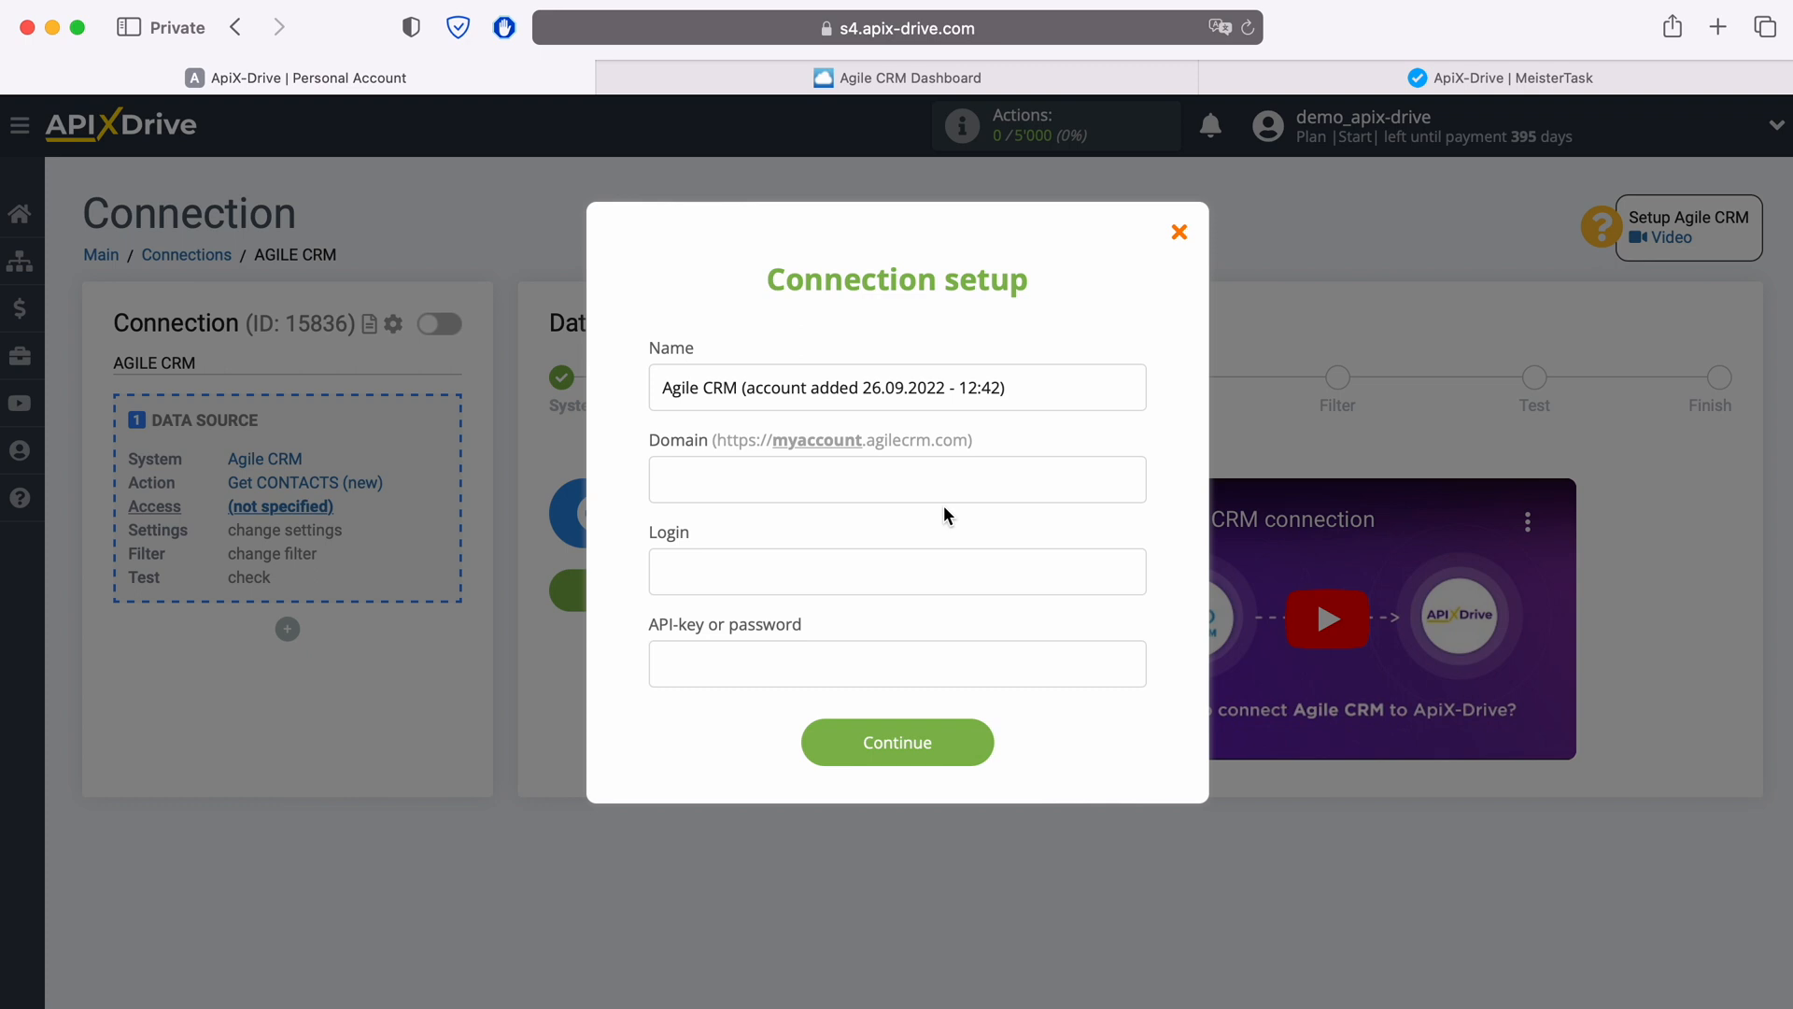
click(1037, 76)
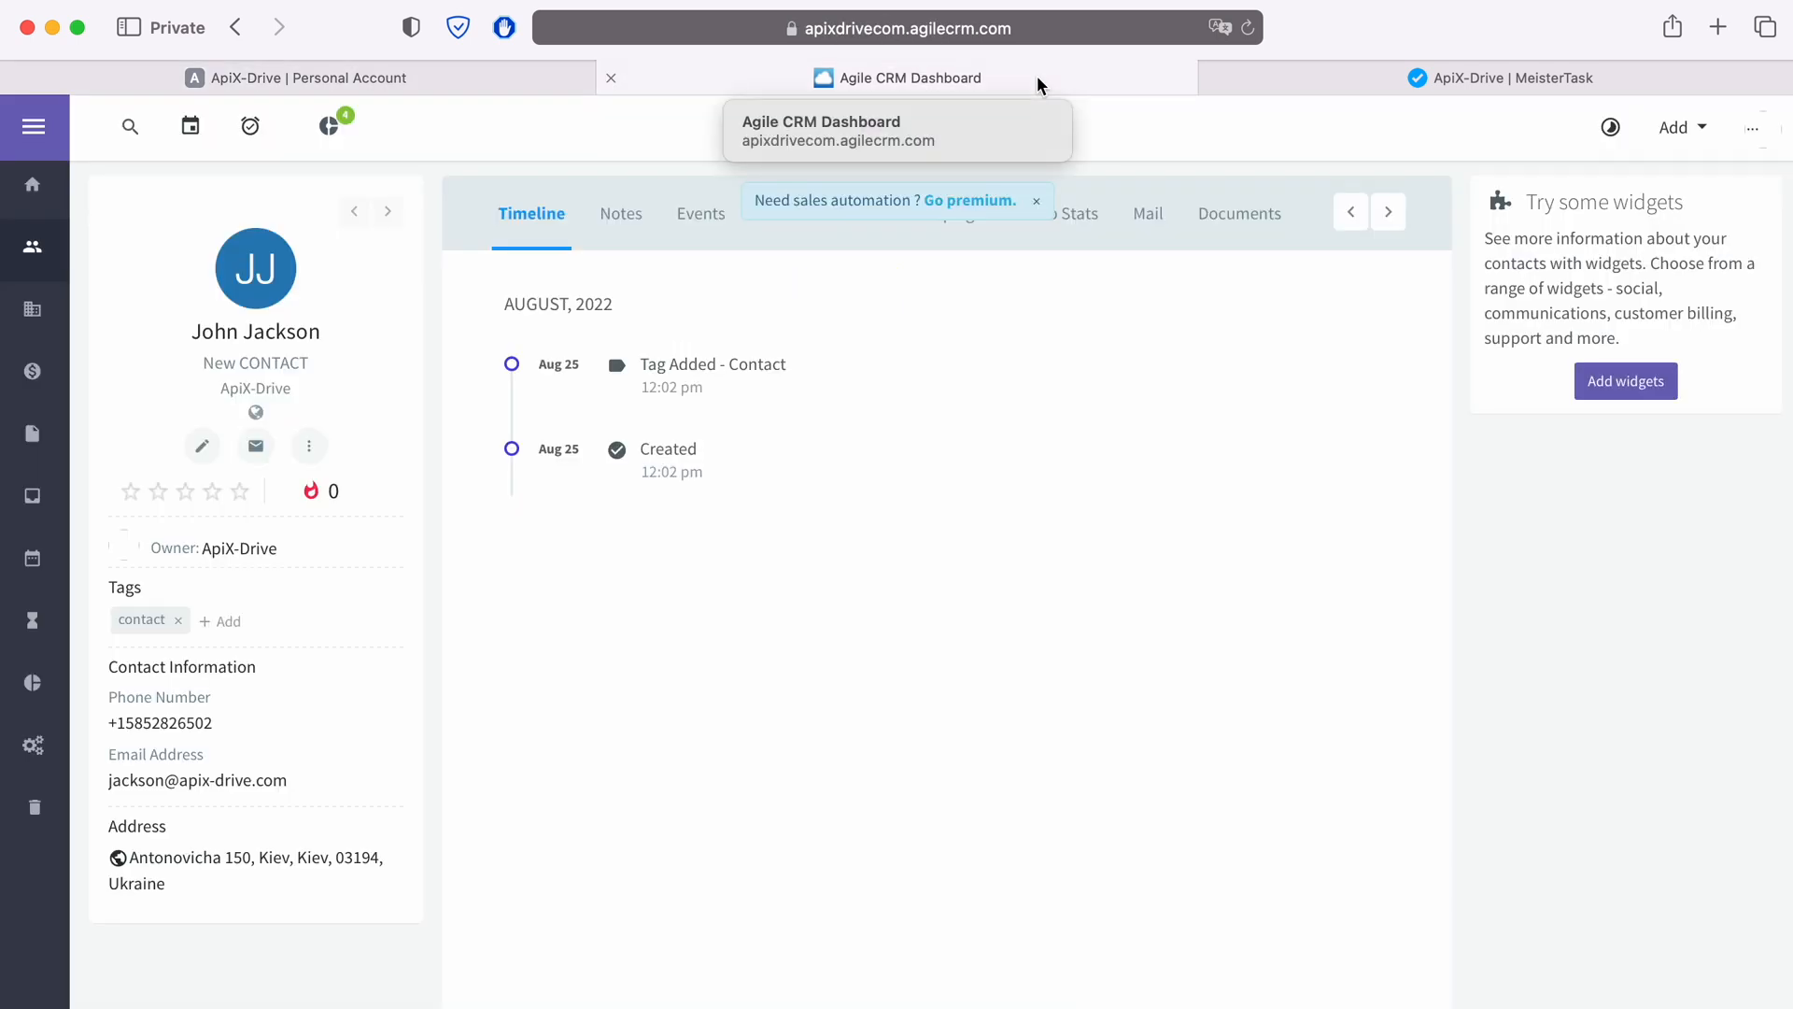
click(1081, 28)
click(1081, 28)
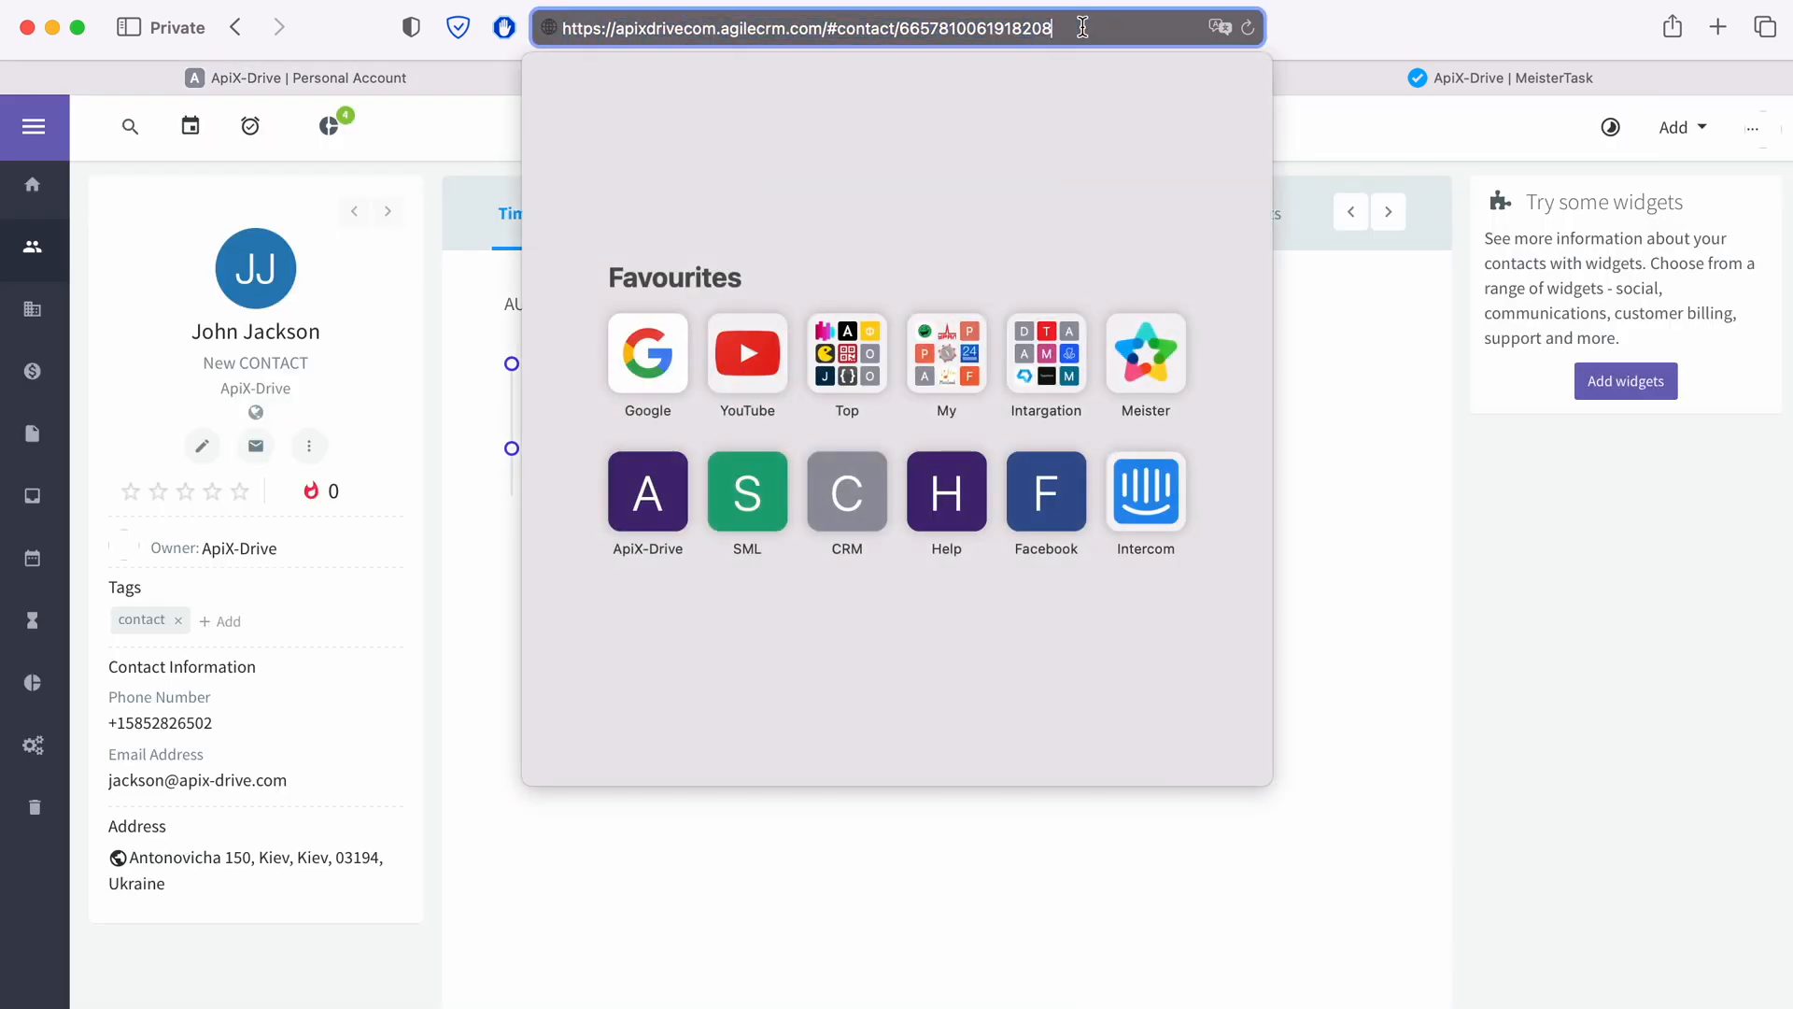
drag(614, 28, 715, 28)
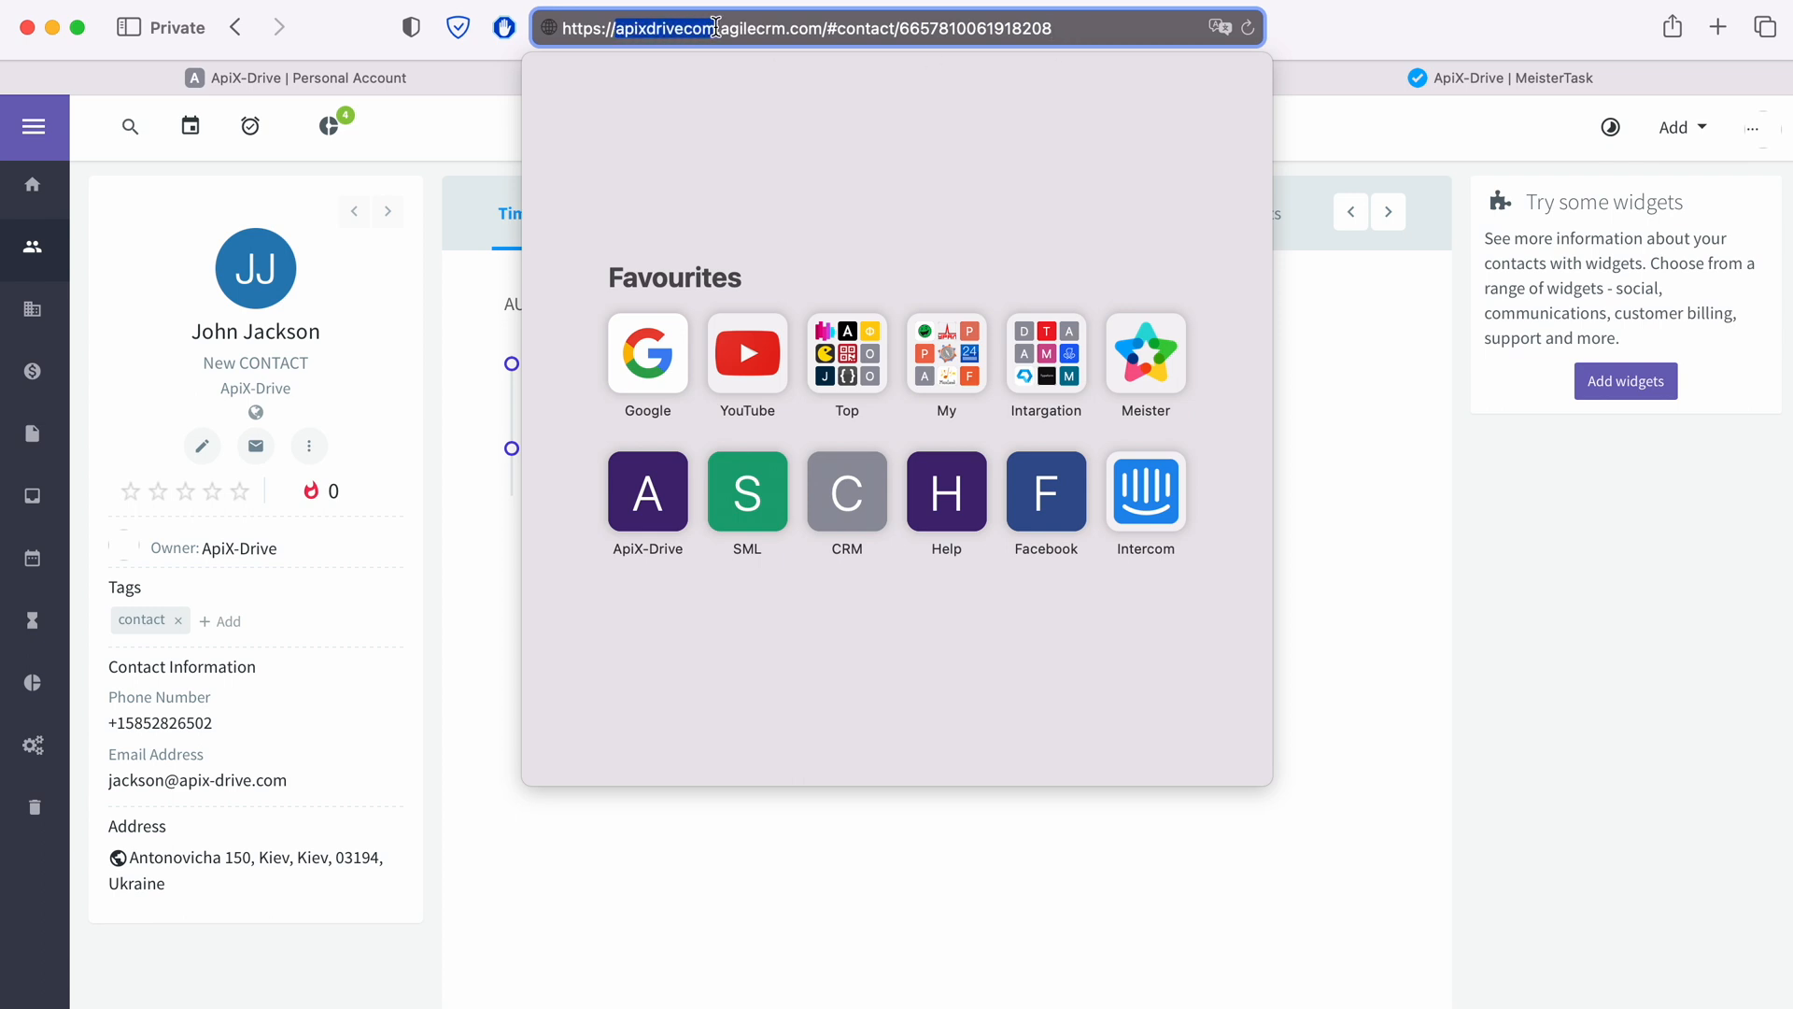
right_click(700, 28)
click(719, 68)
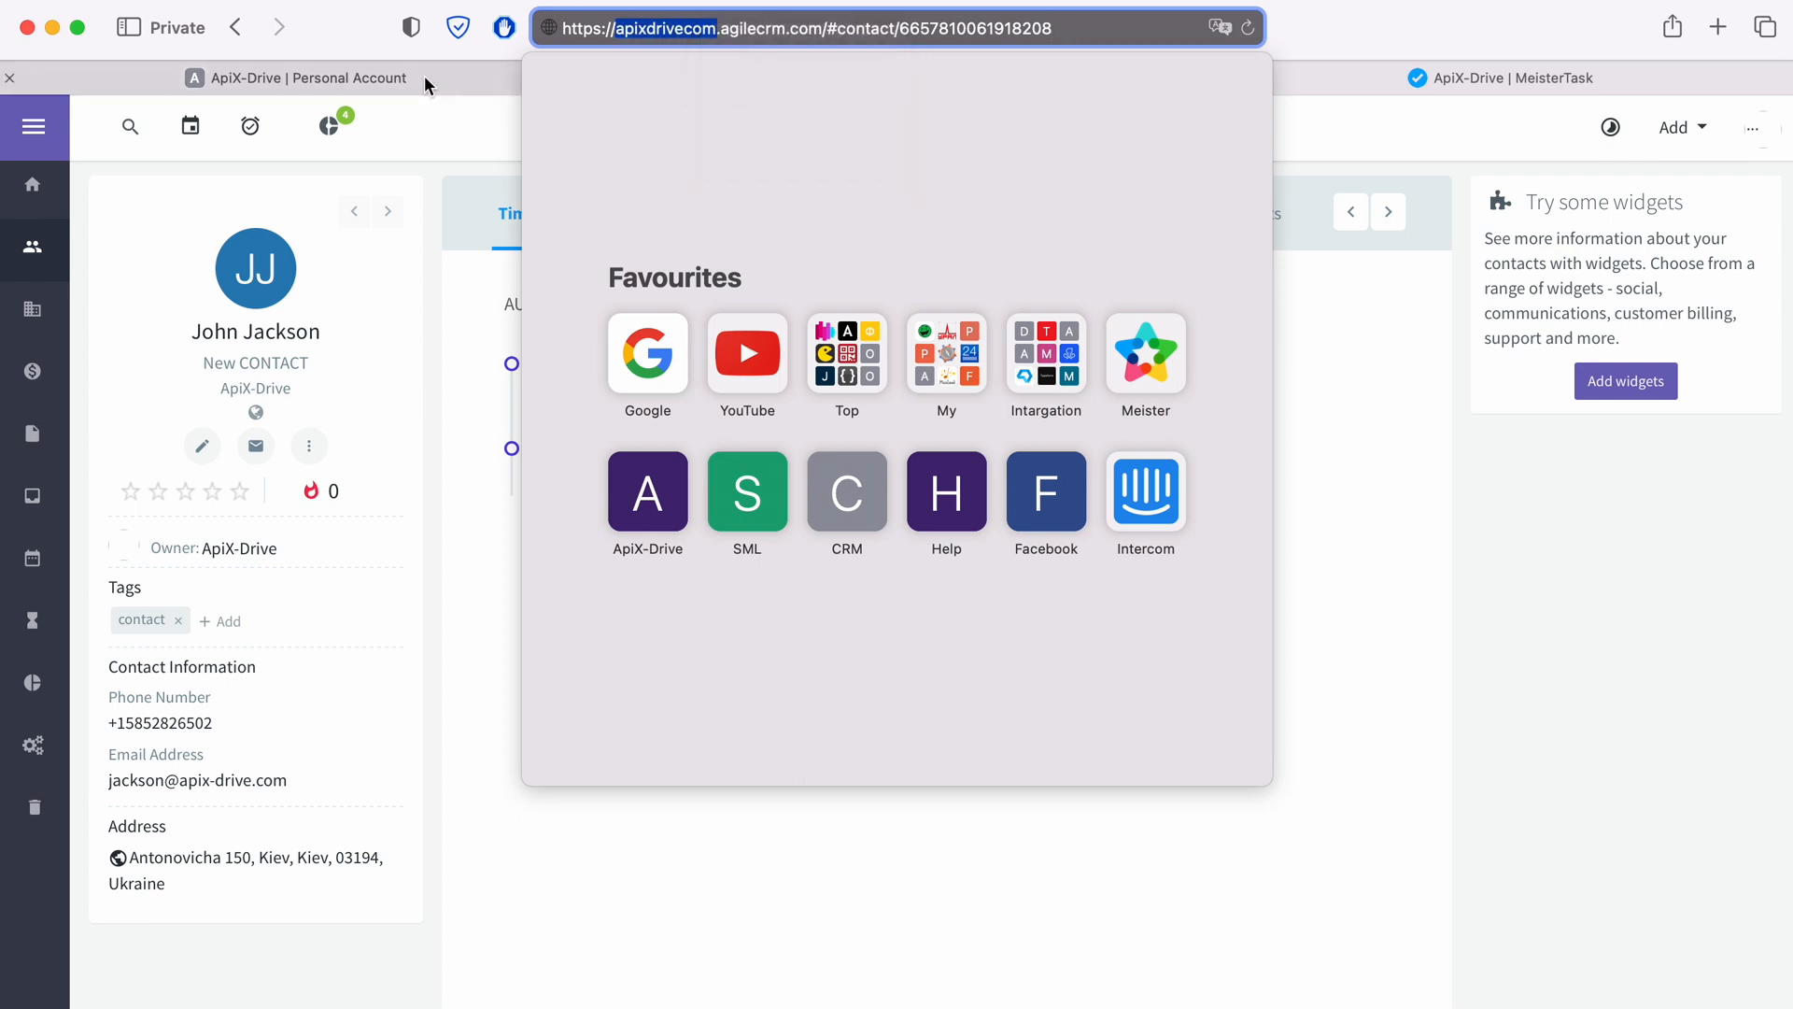
click(424, 77)
right_click(688, 493)
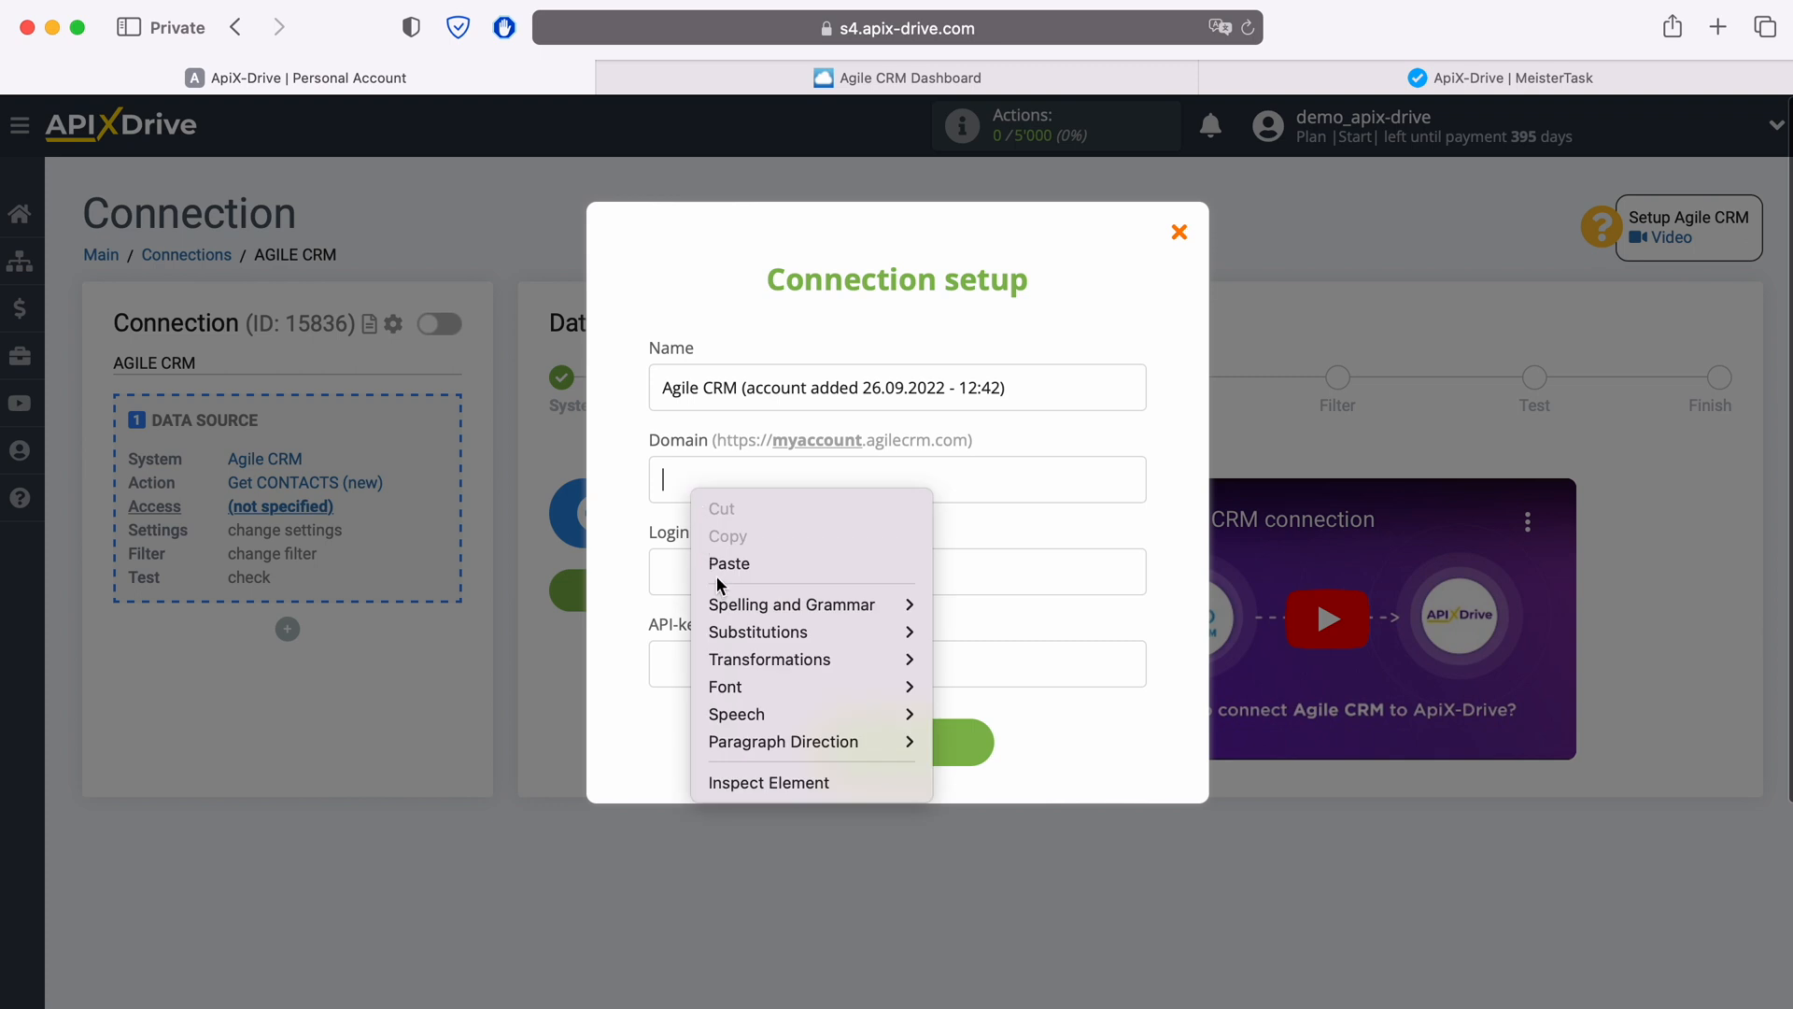
click(715, 562)
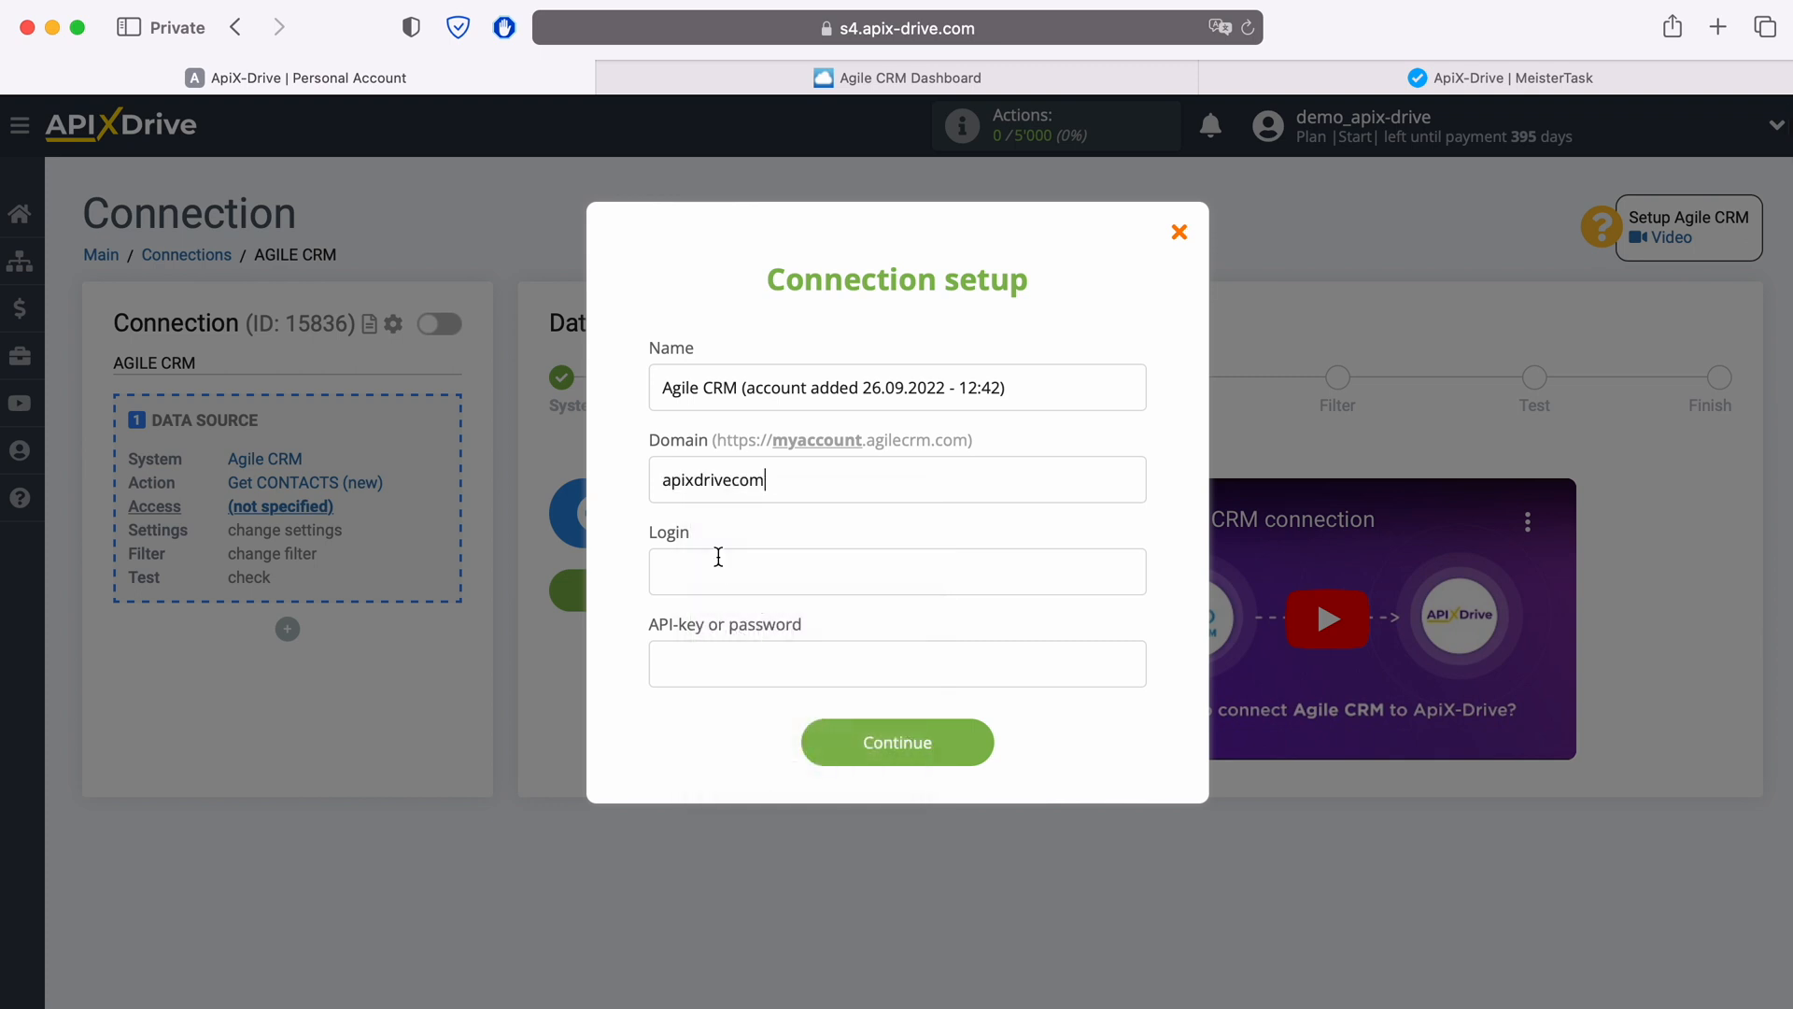
Step: Enter the Agile CRM account's e-mail address as the Login
click(719, 560)
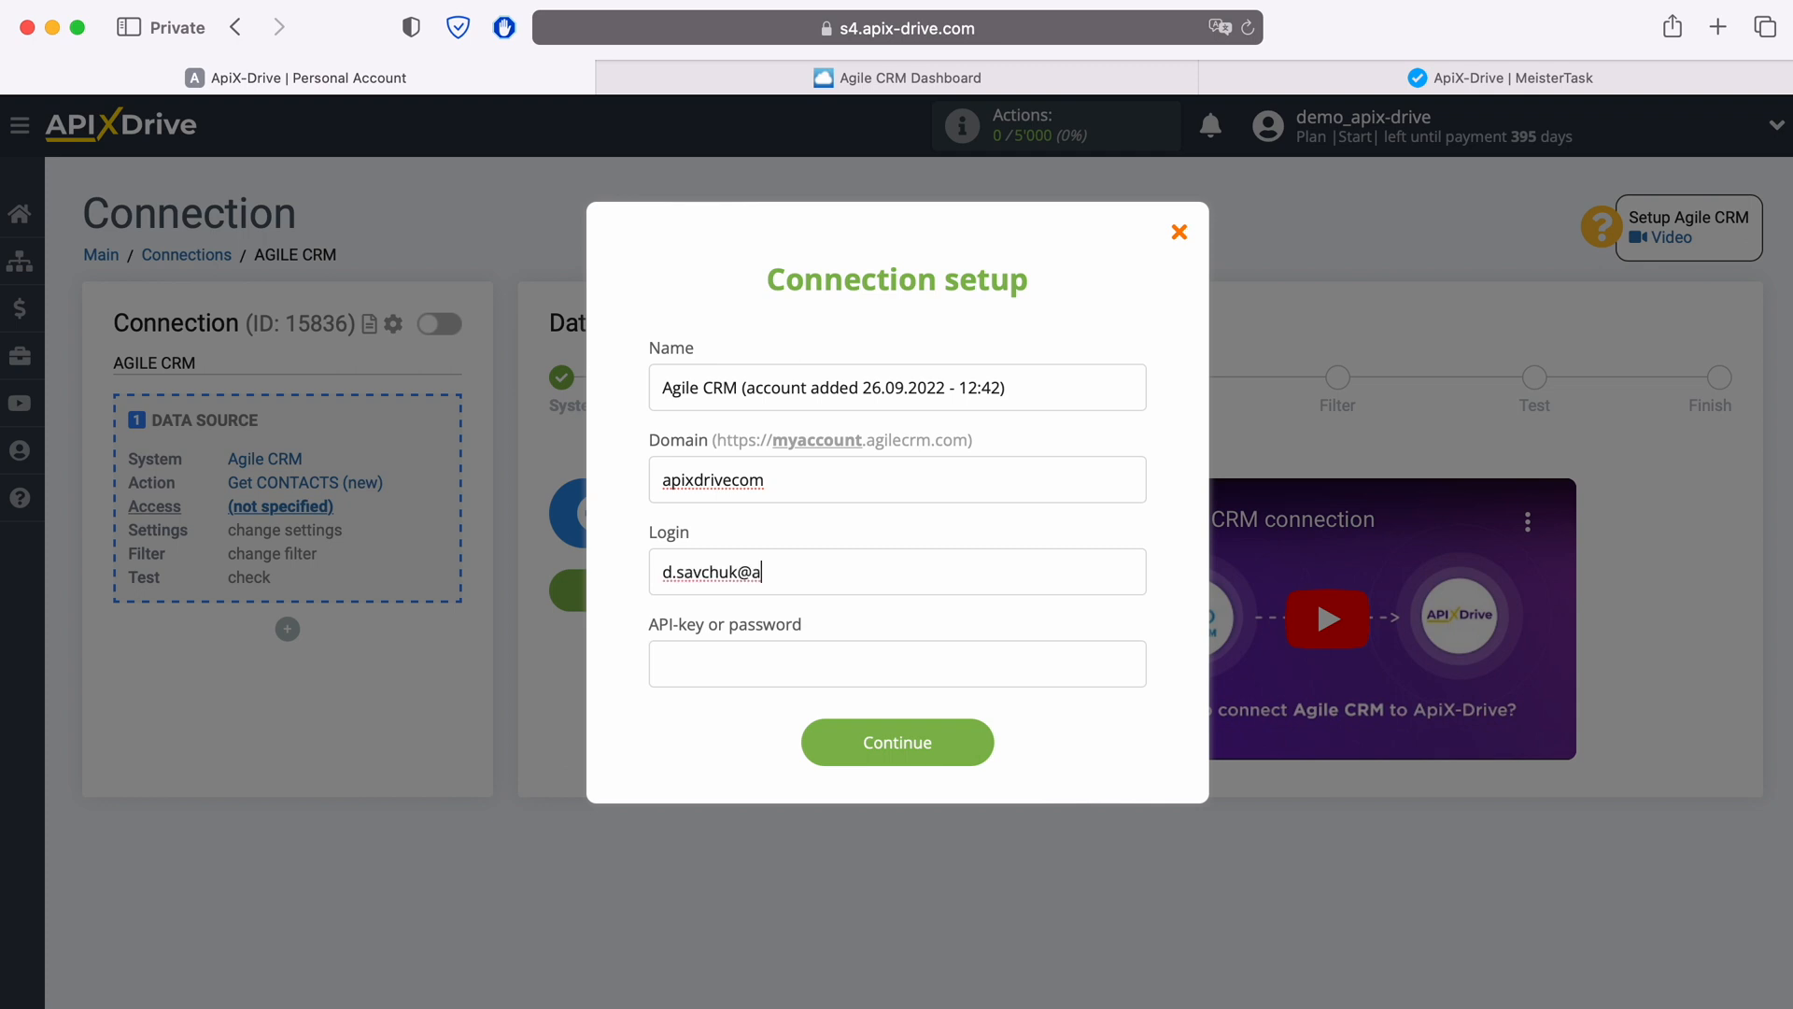
Step: Copy the REST API key from Agile CRM's Admin Settings under Developers & API
click(695, 657)
click(1063, 82)
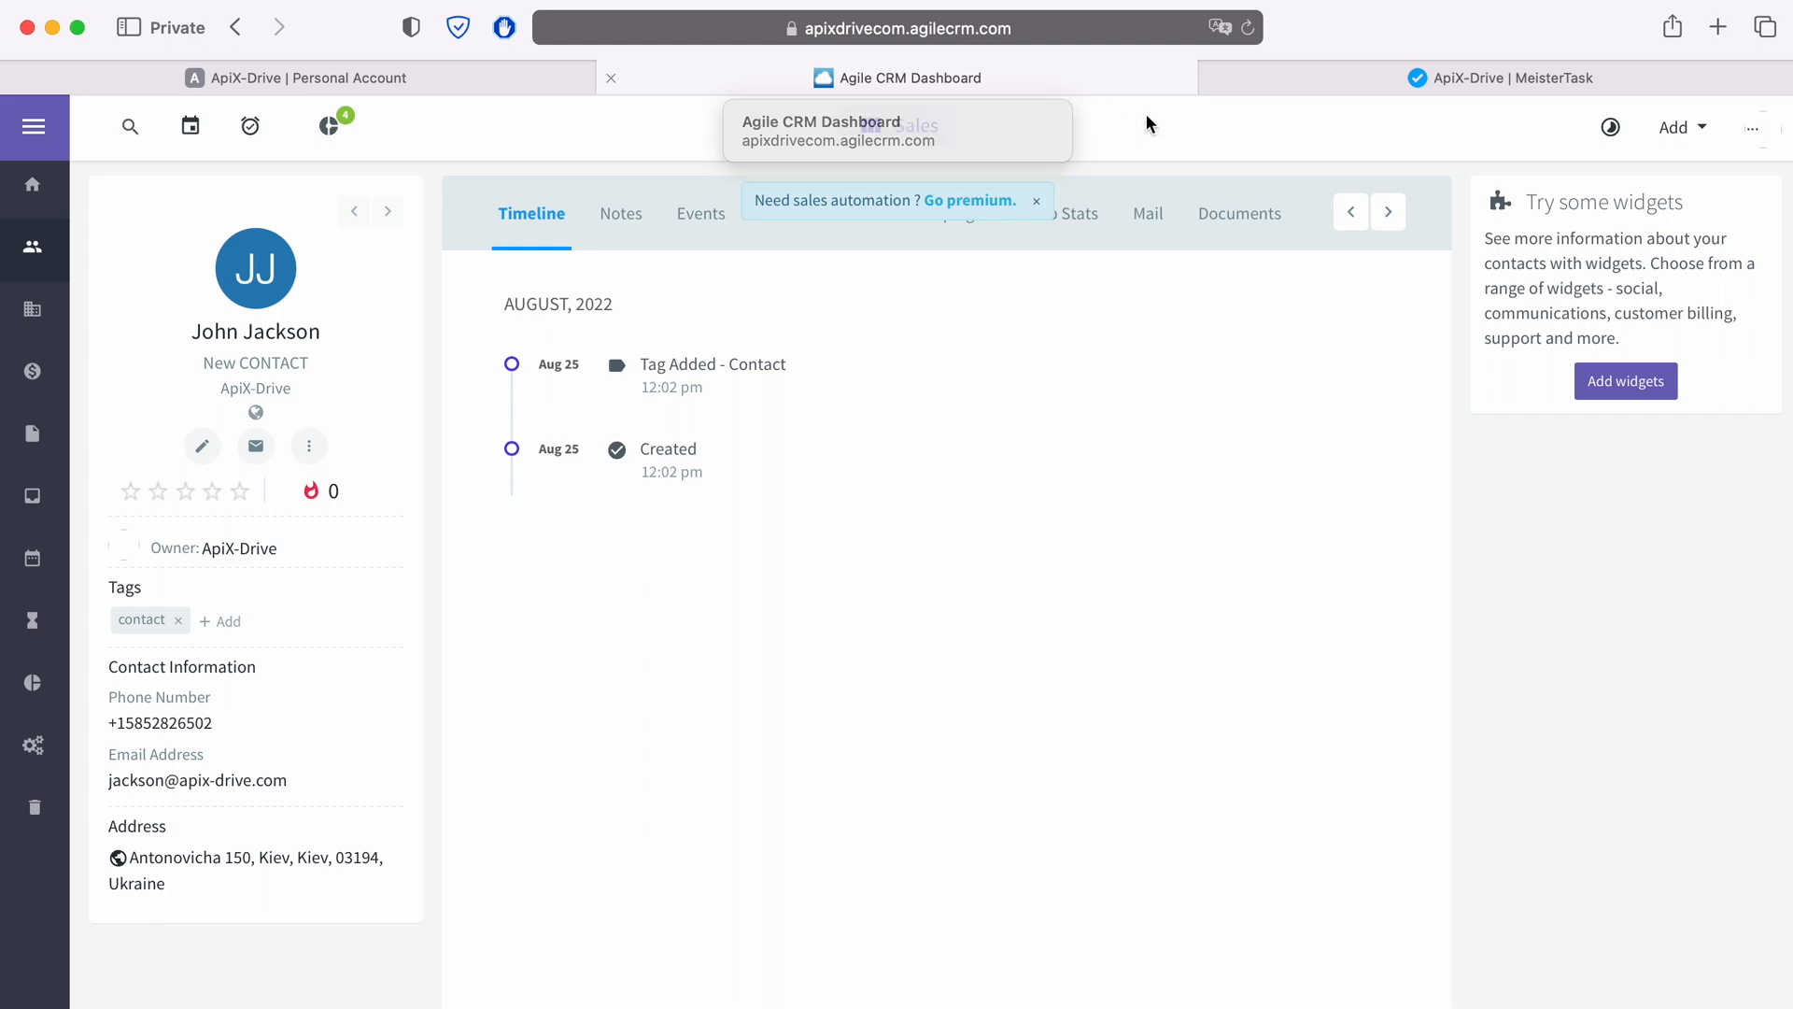
click(1761, 136)
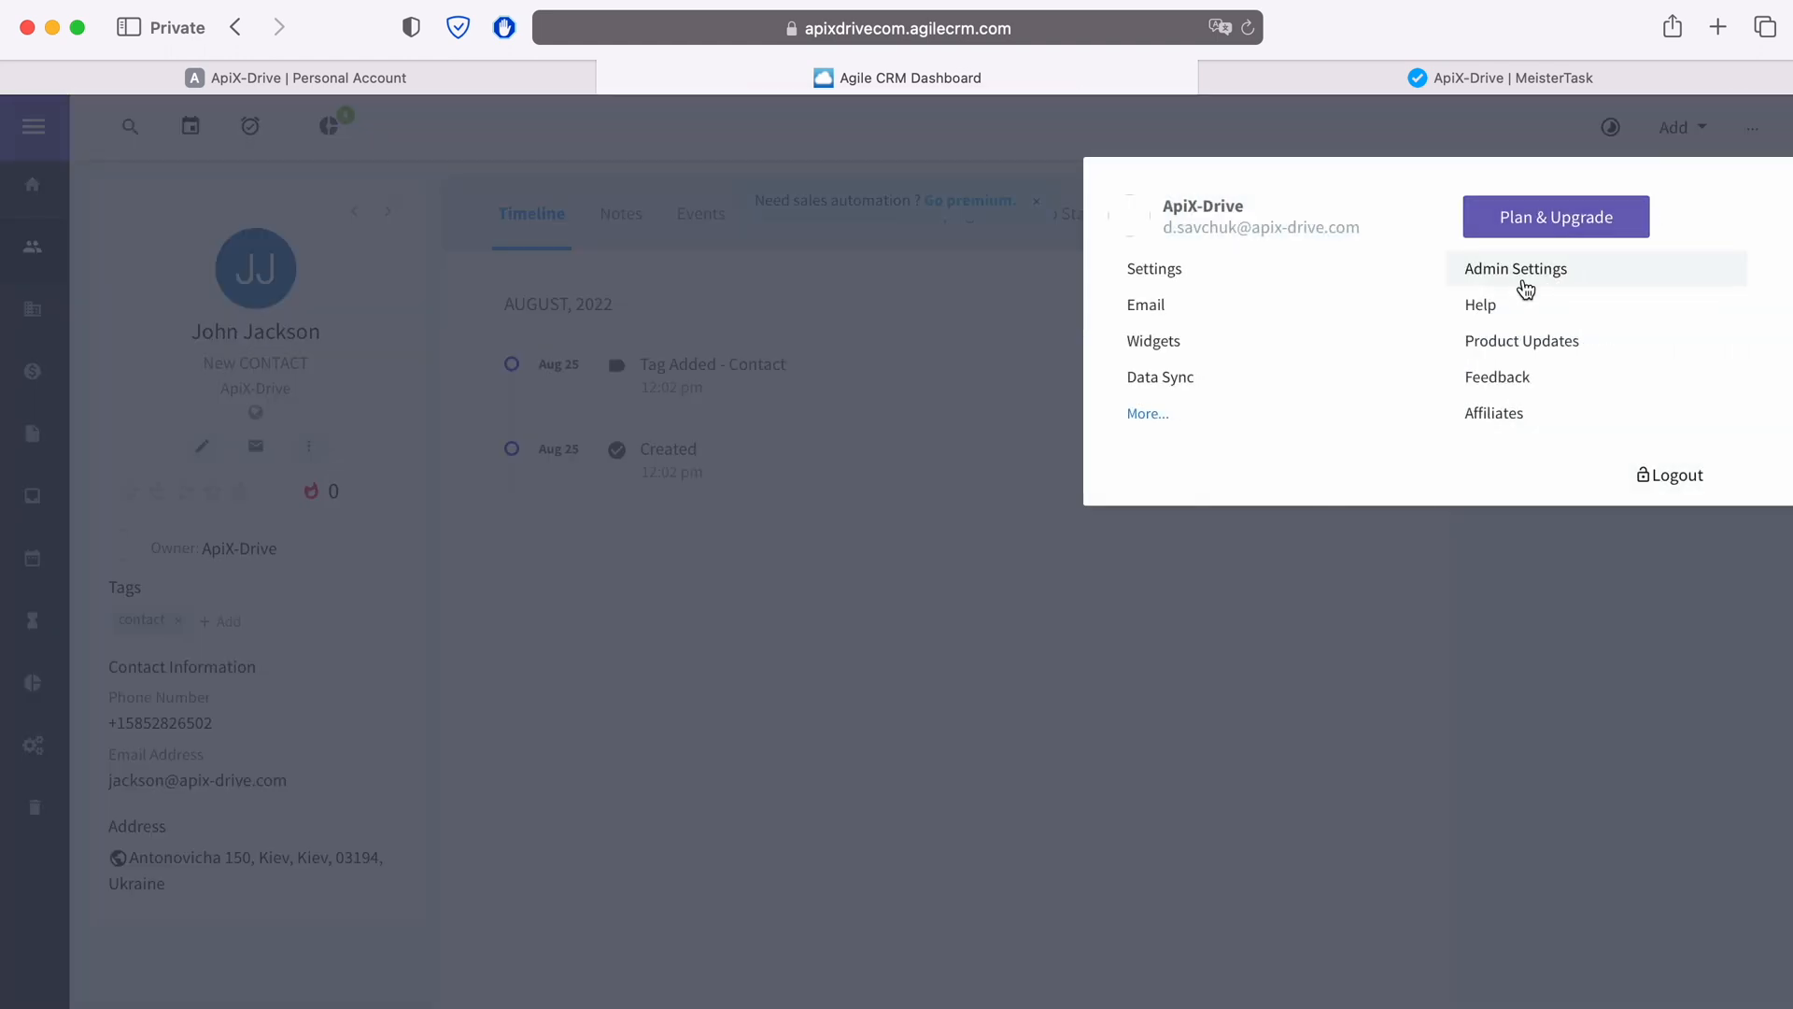
click(1520, 279)
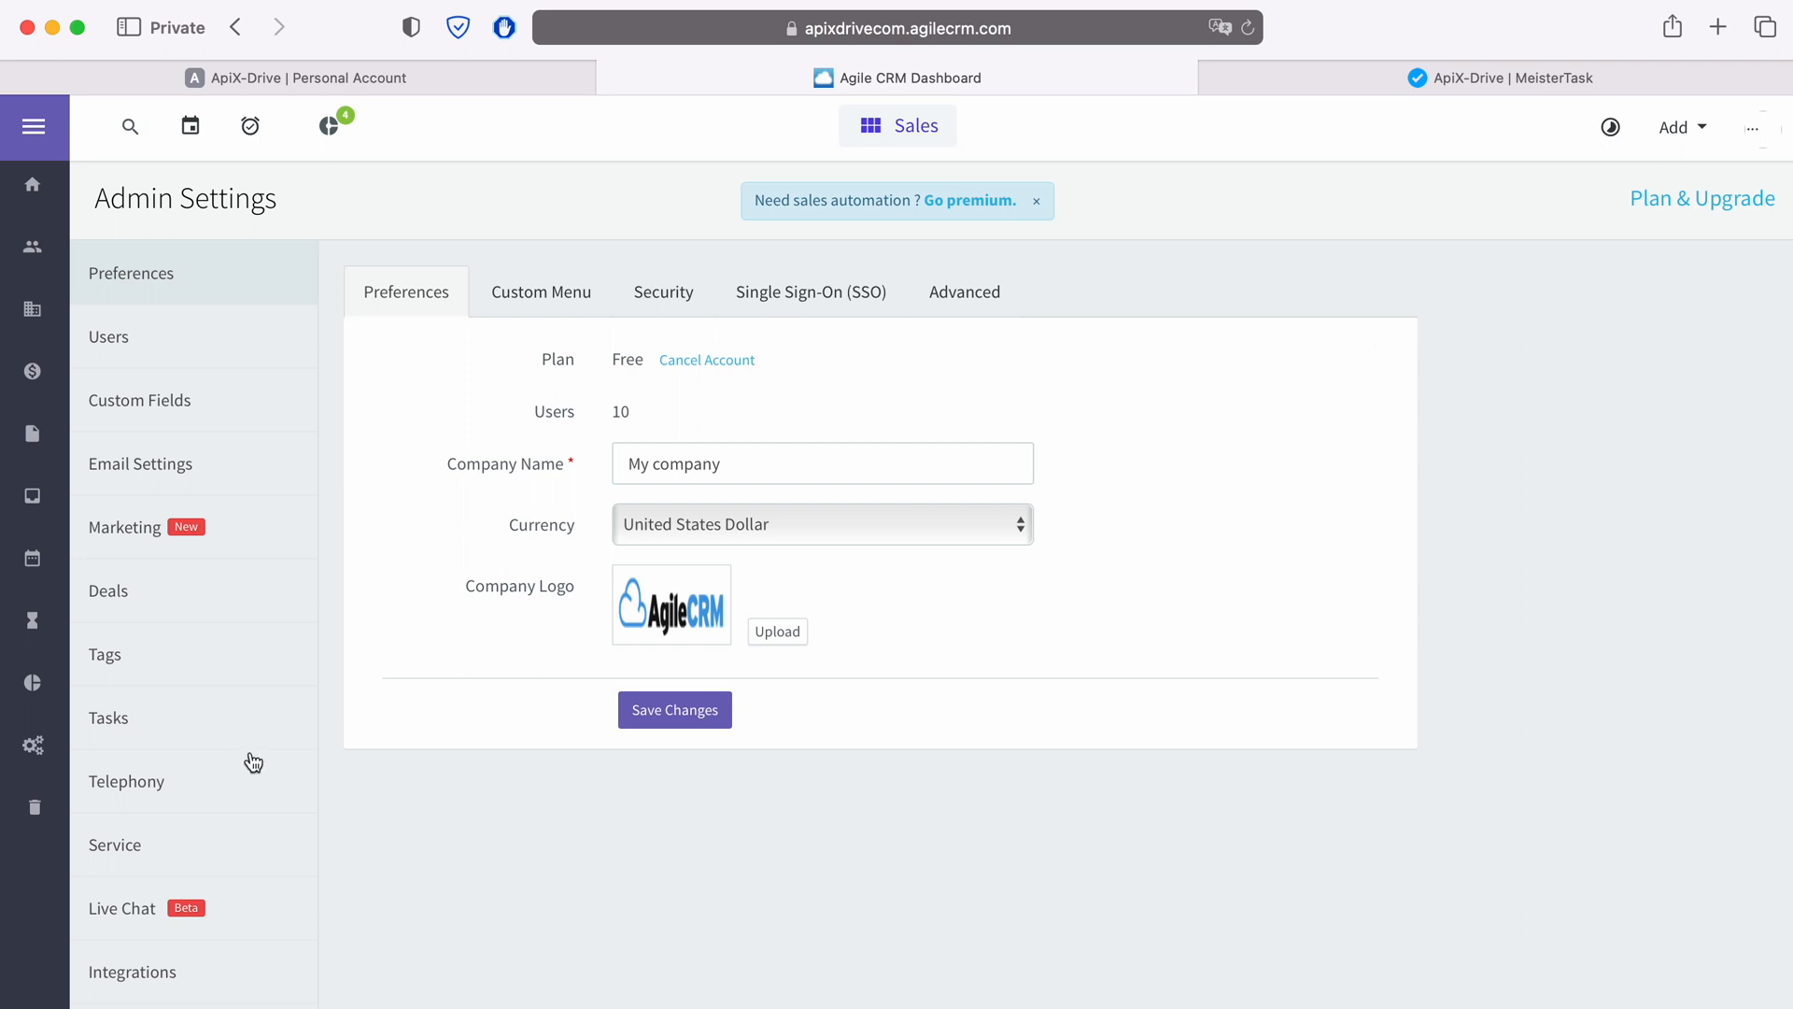
scroll(244, 761, down, 3)
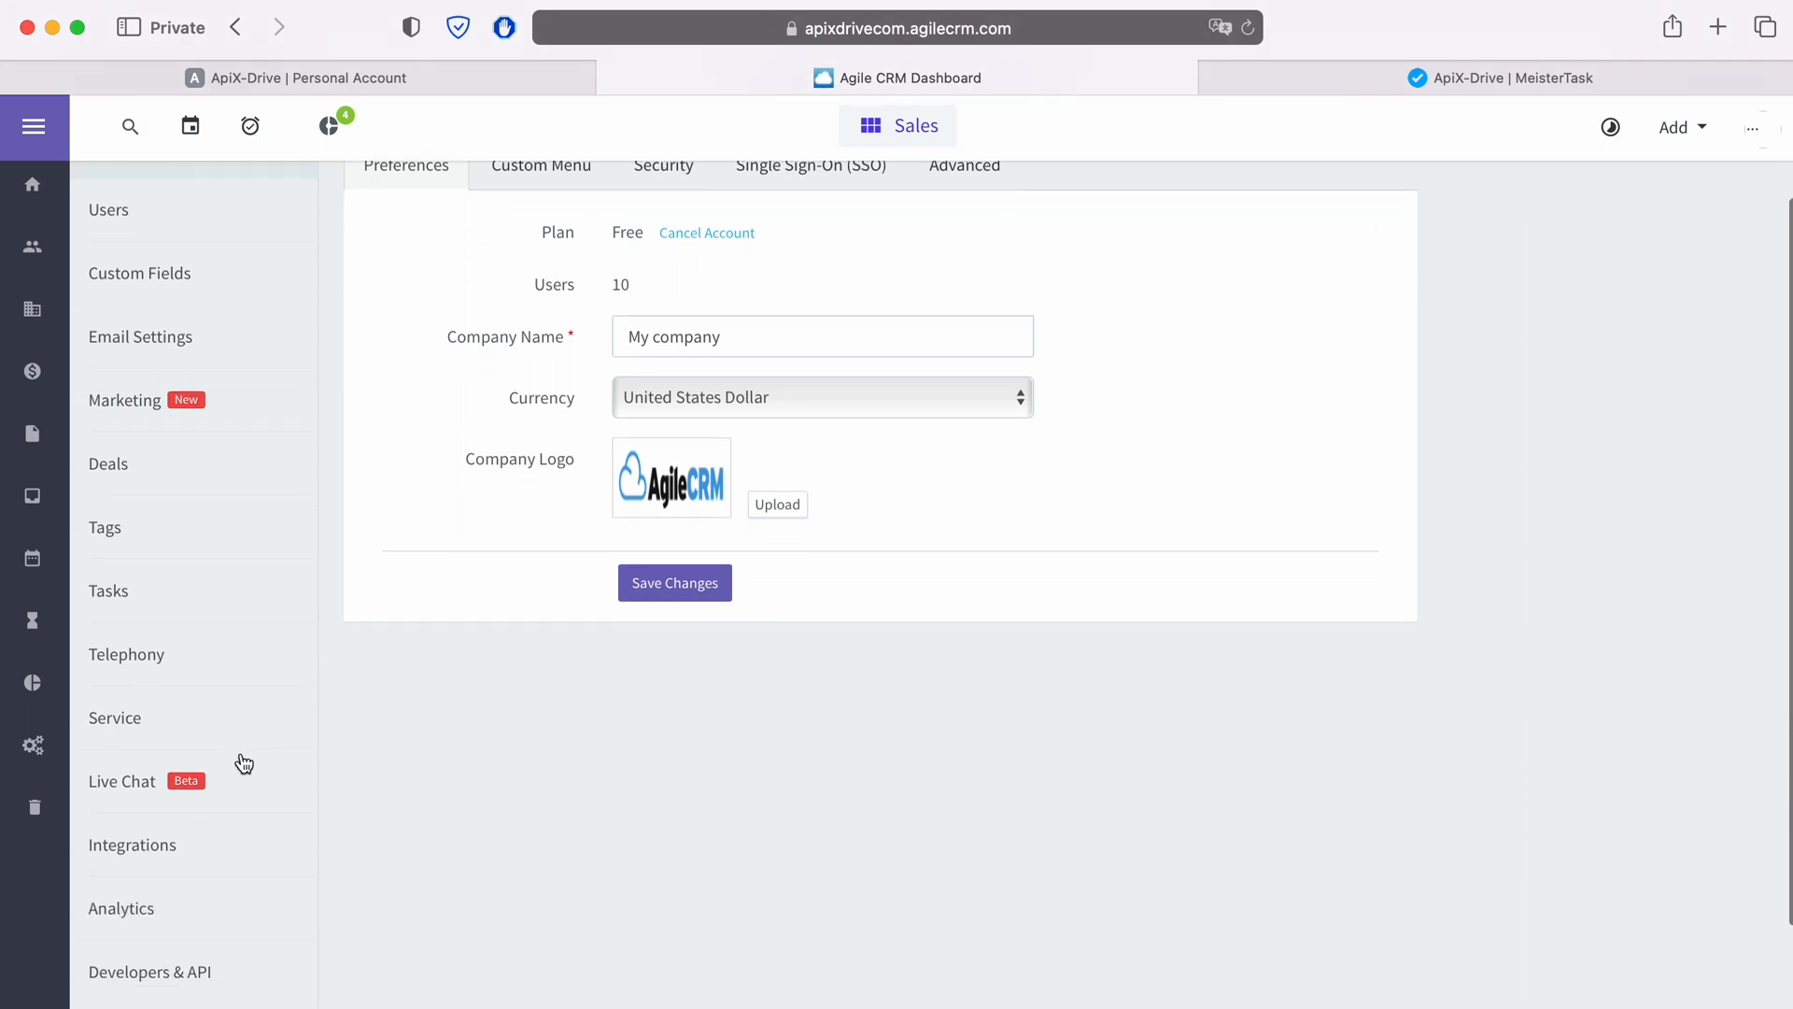
click(178, 973)
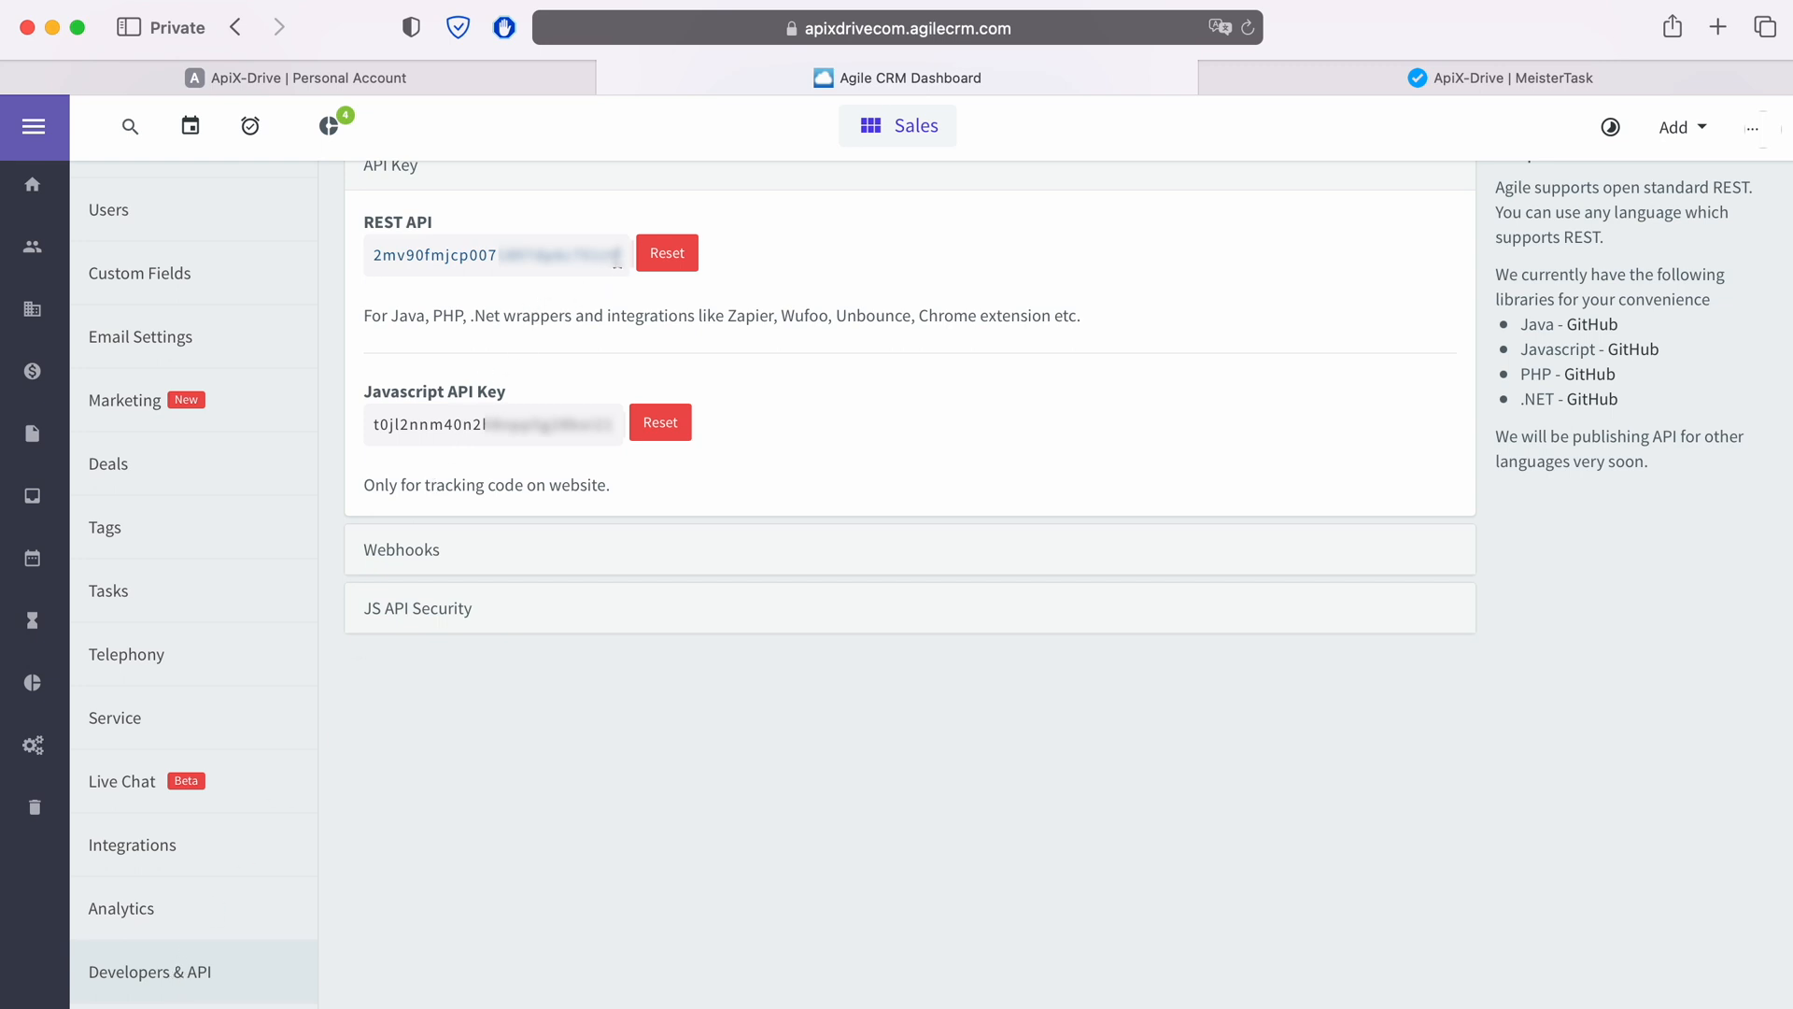
drag(617, 259, 383, 266)
right_click(388, 268)
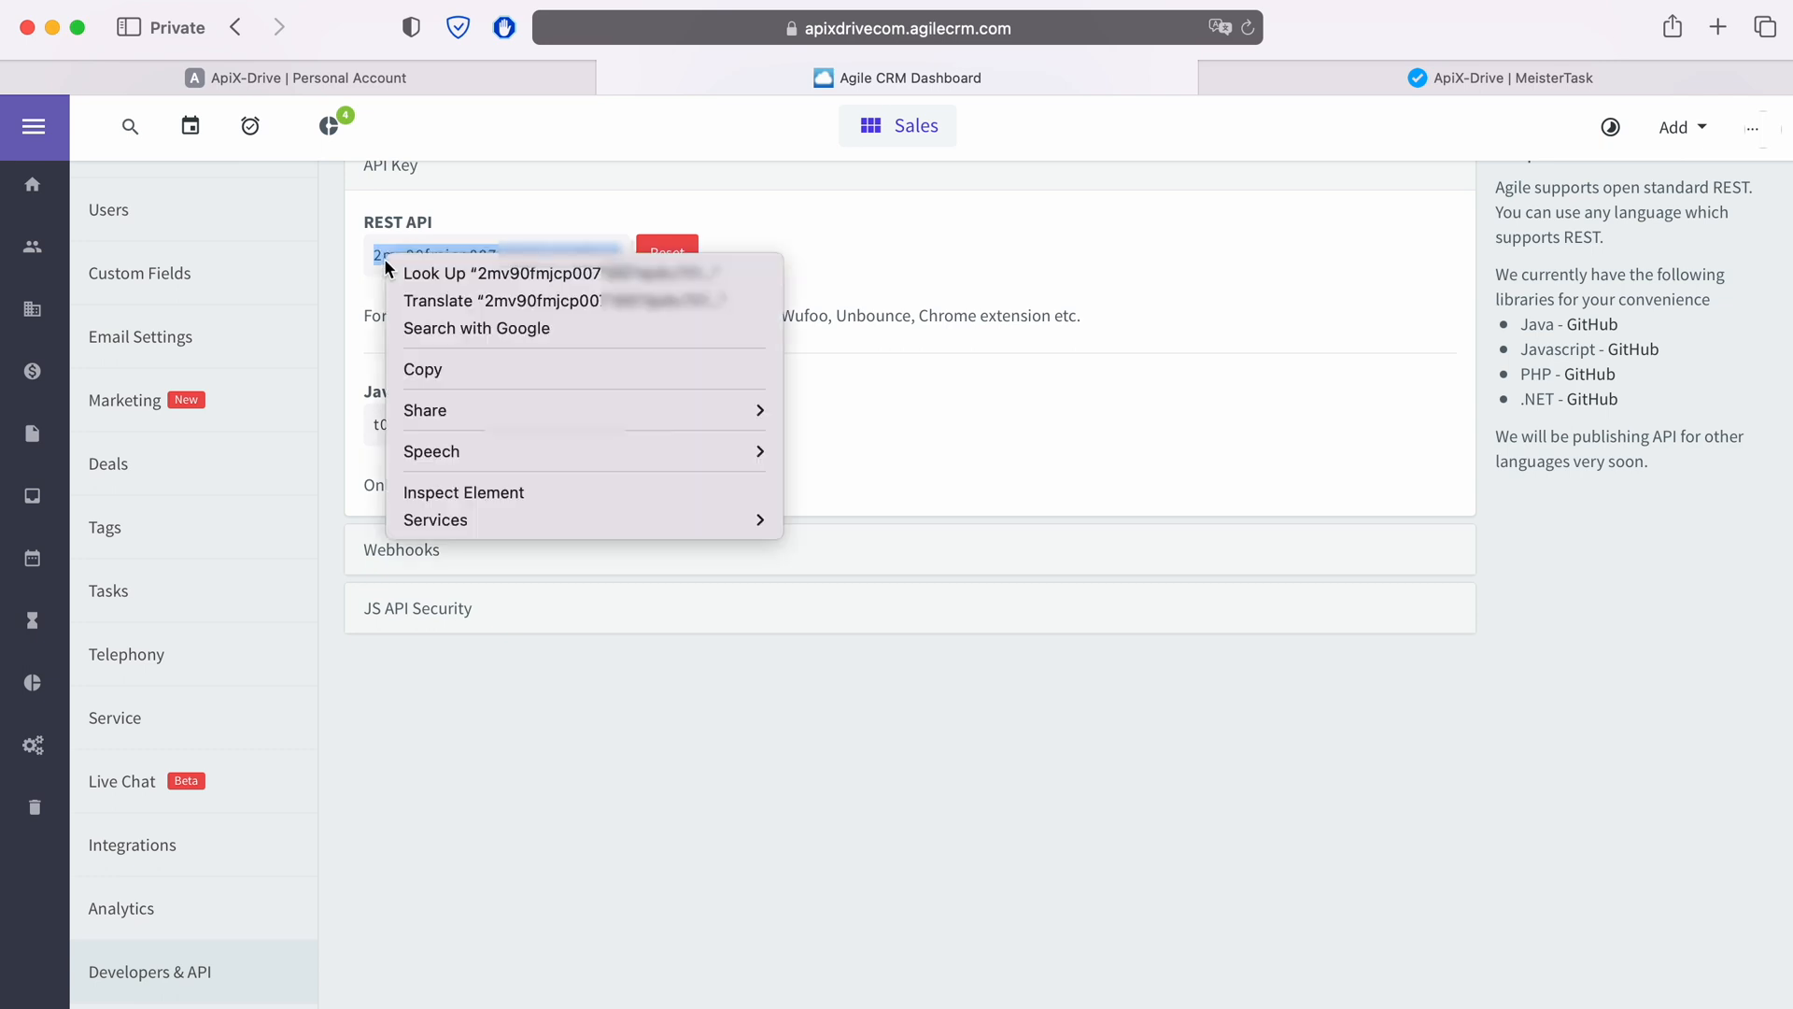
click(452, 370)
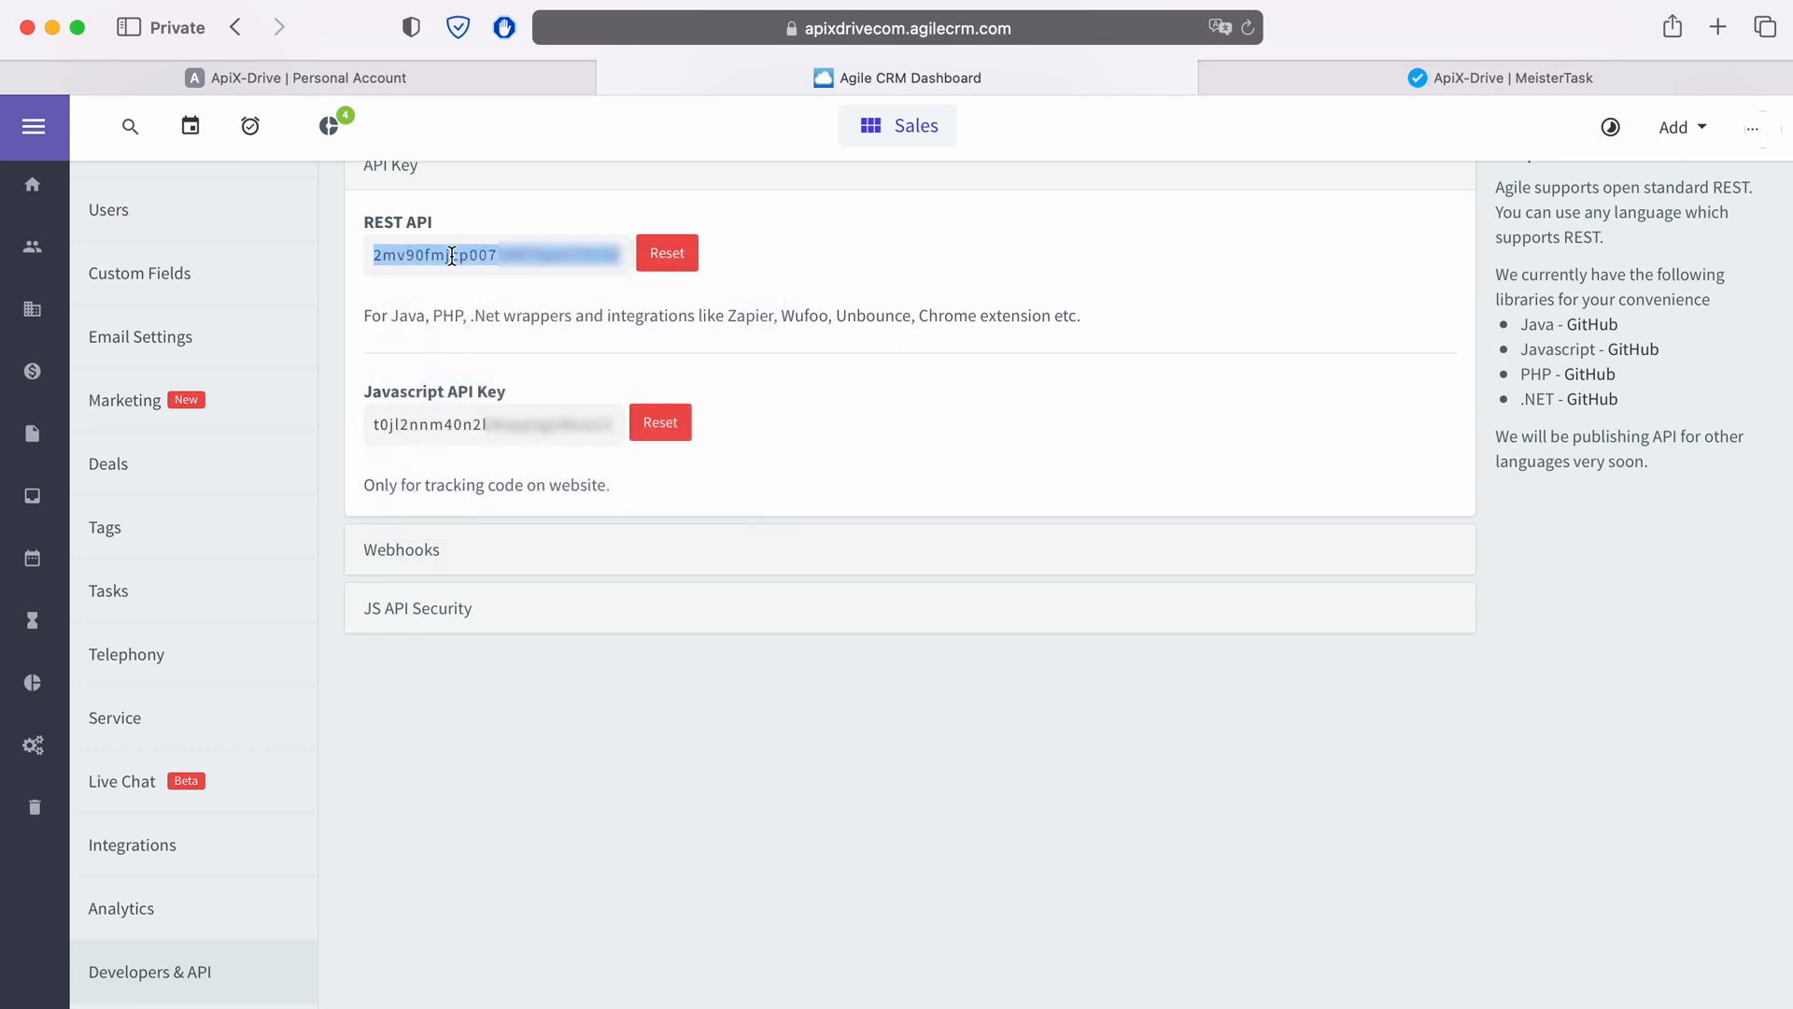
Step: Paste the REST API key into the API-key or password field and save the account connection
click(425, 88)
right_click(677, 665)
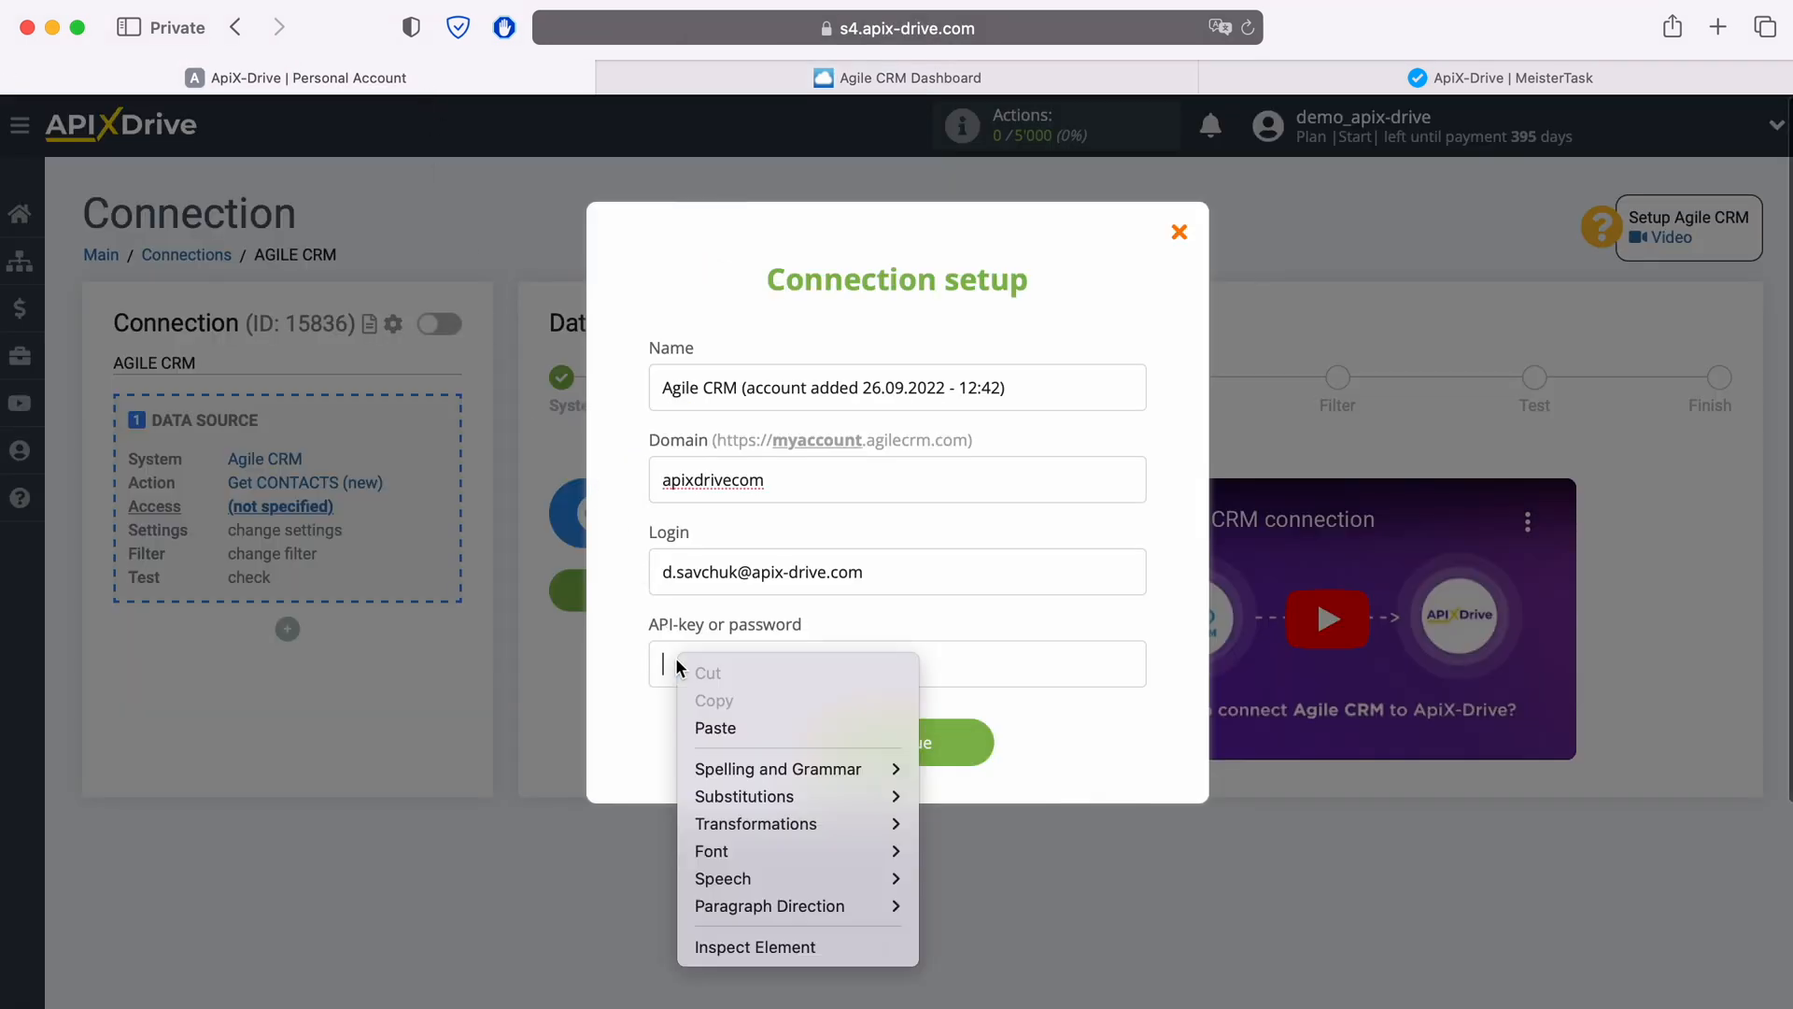
click(715, 727)
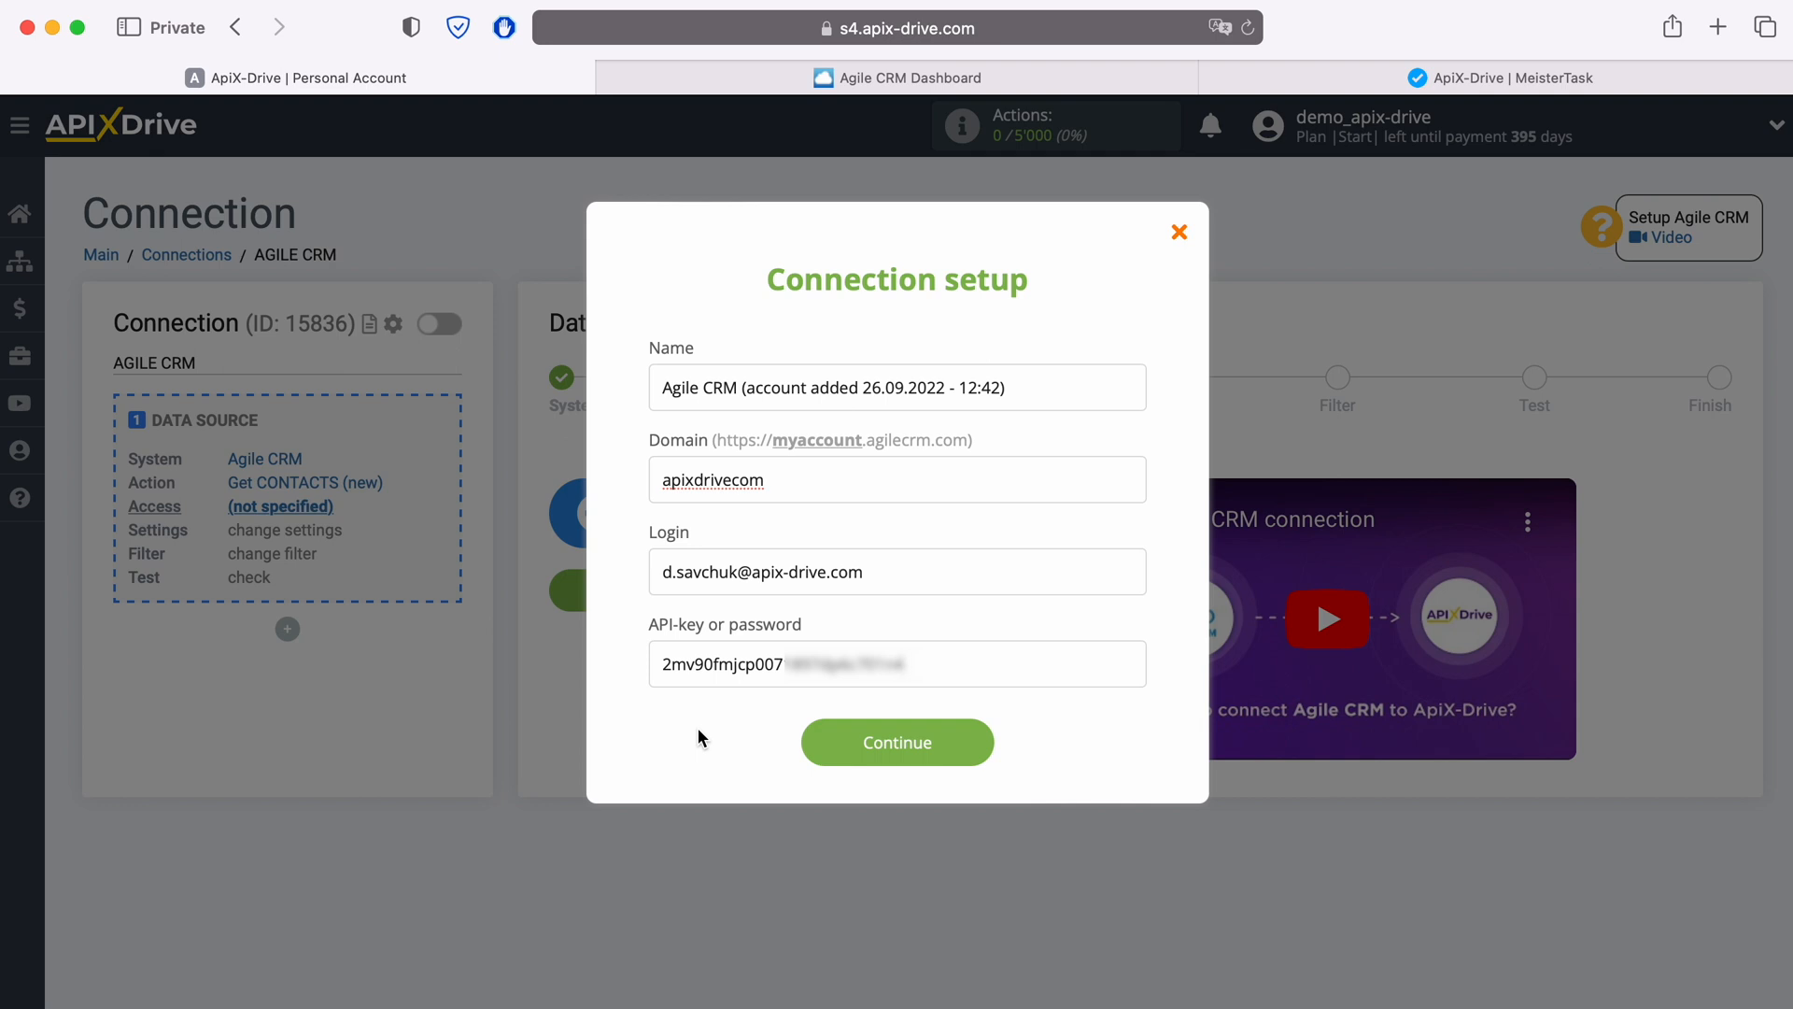
click(972, 743)
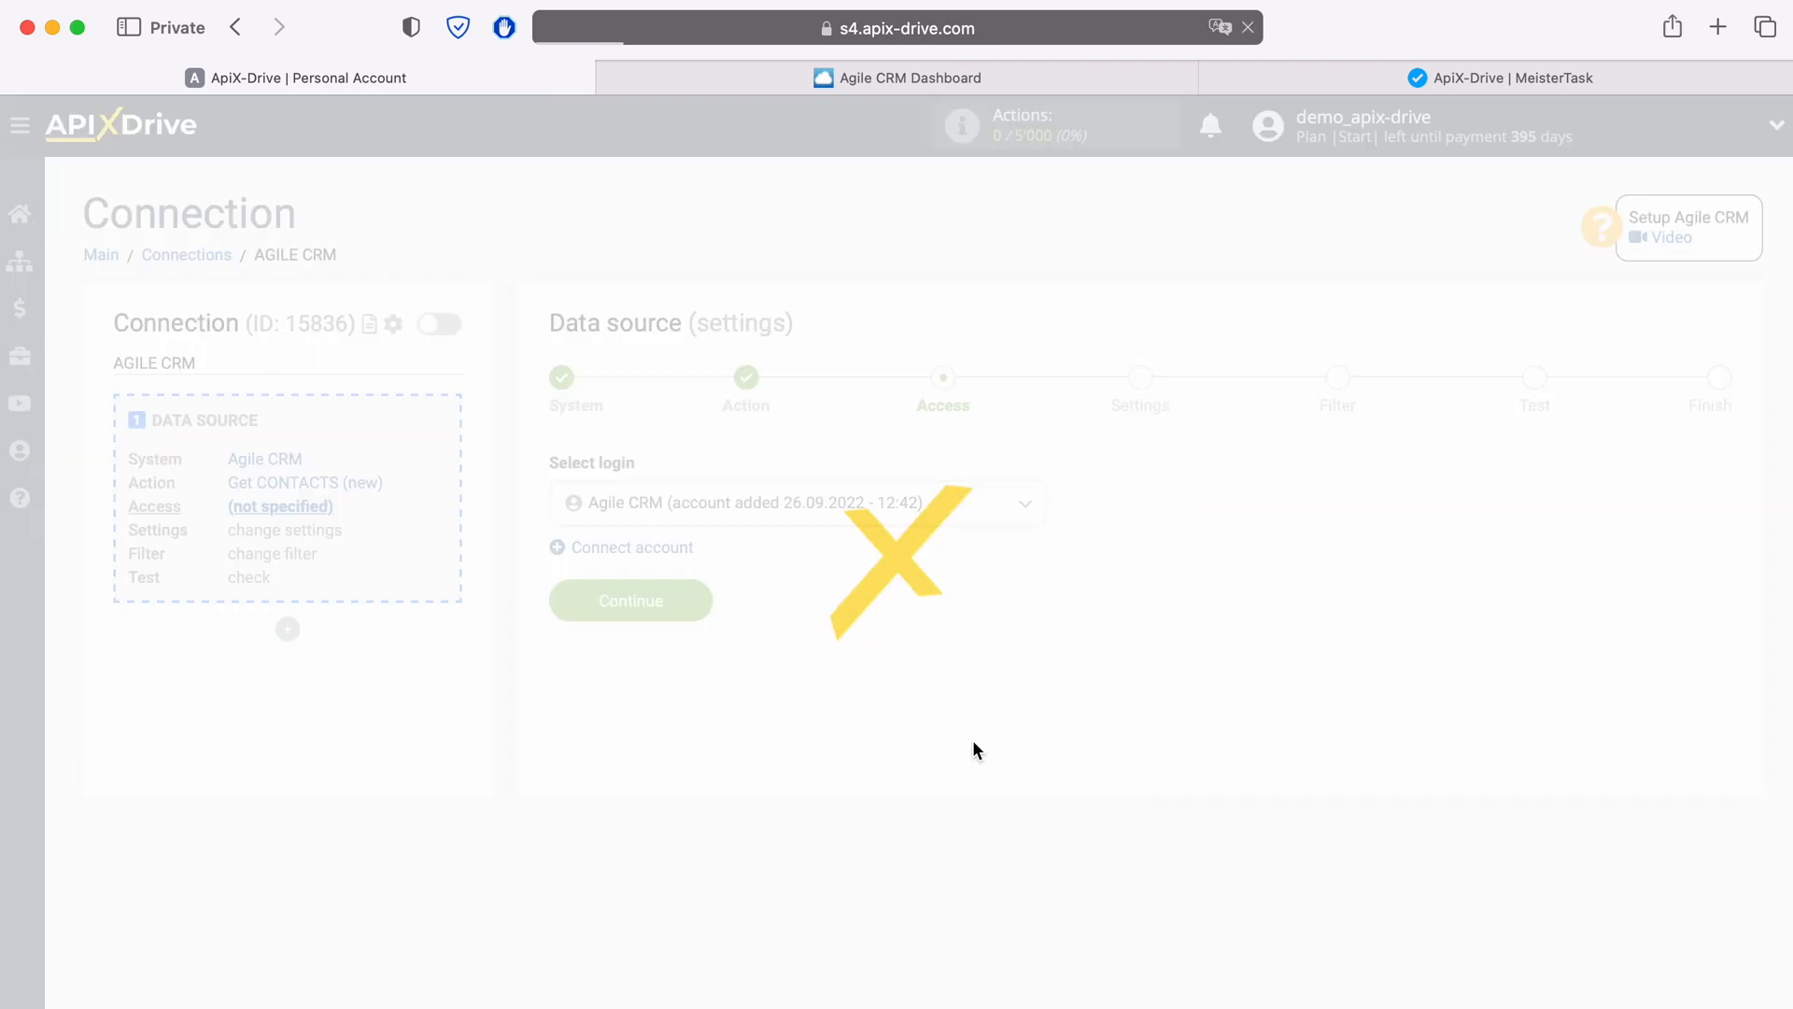
Step: Select the newly added Agile CRM account as the login and continue
click(964, 509)
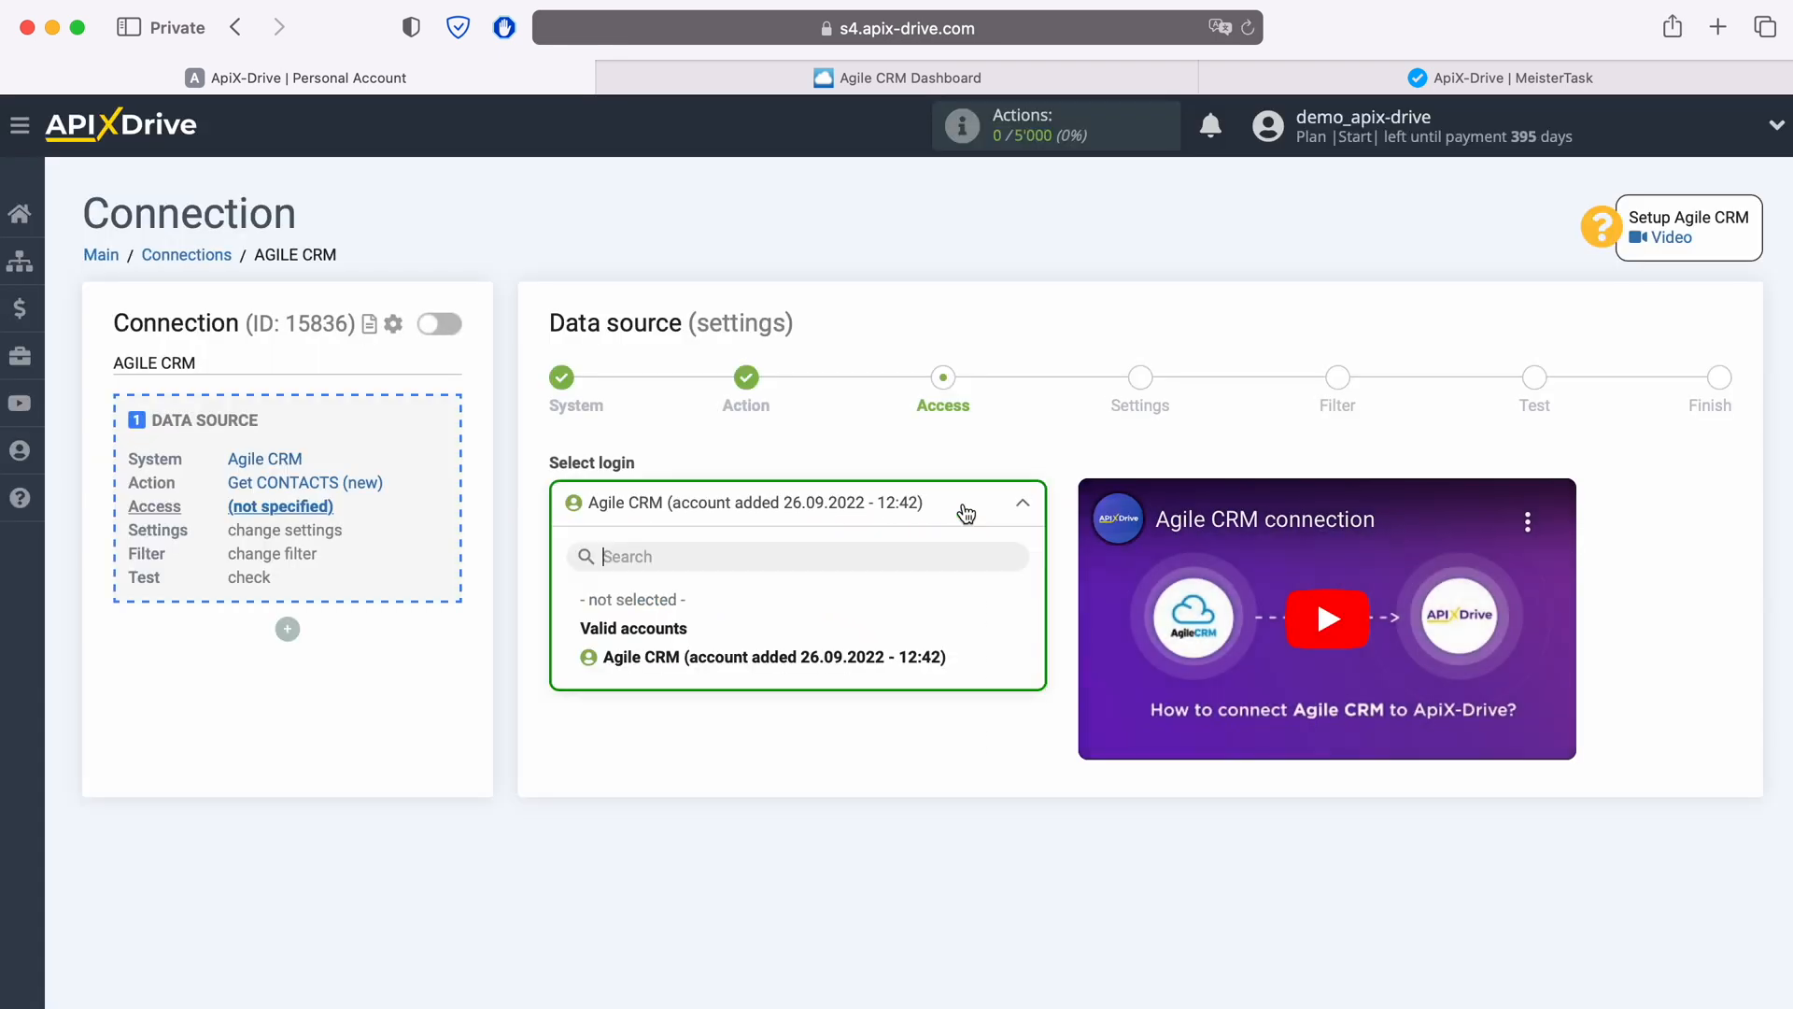
click(921, 660)
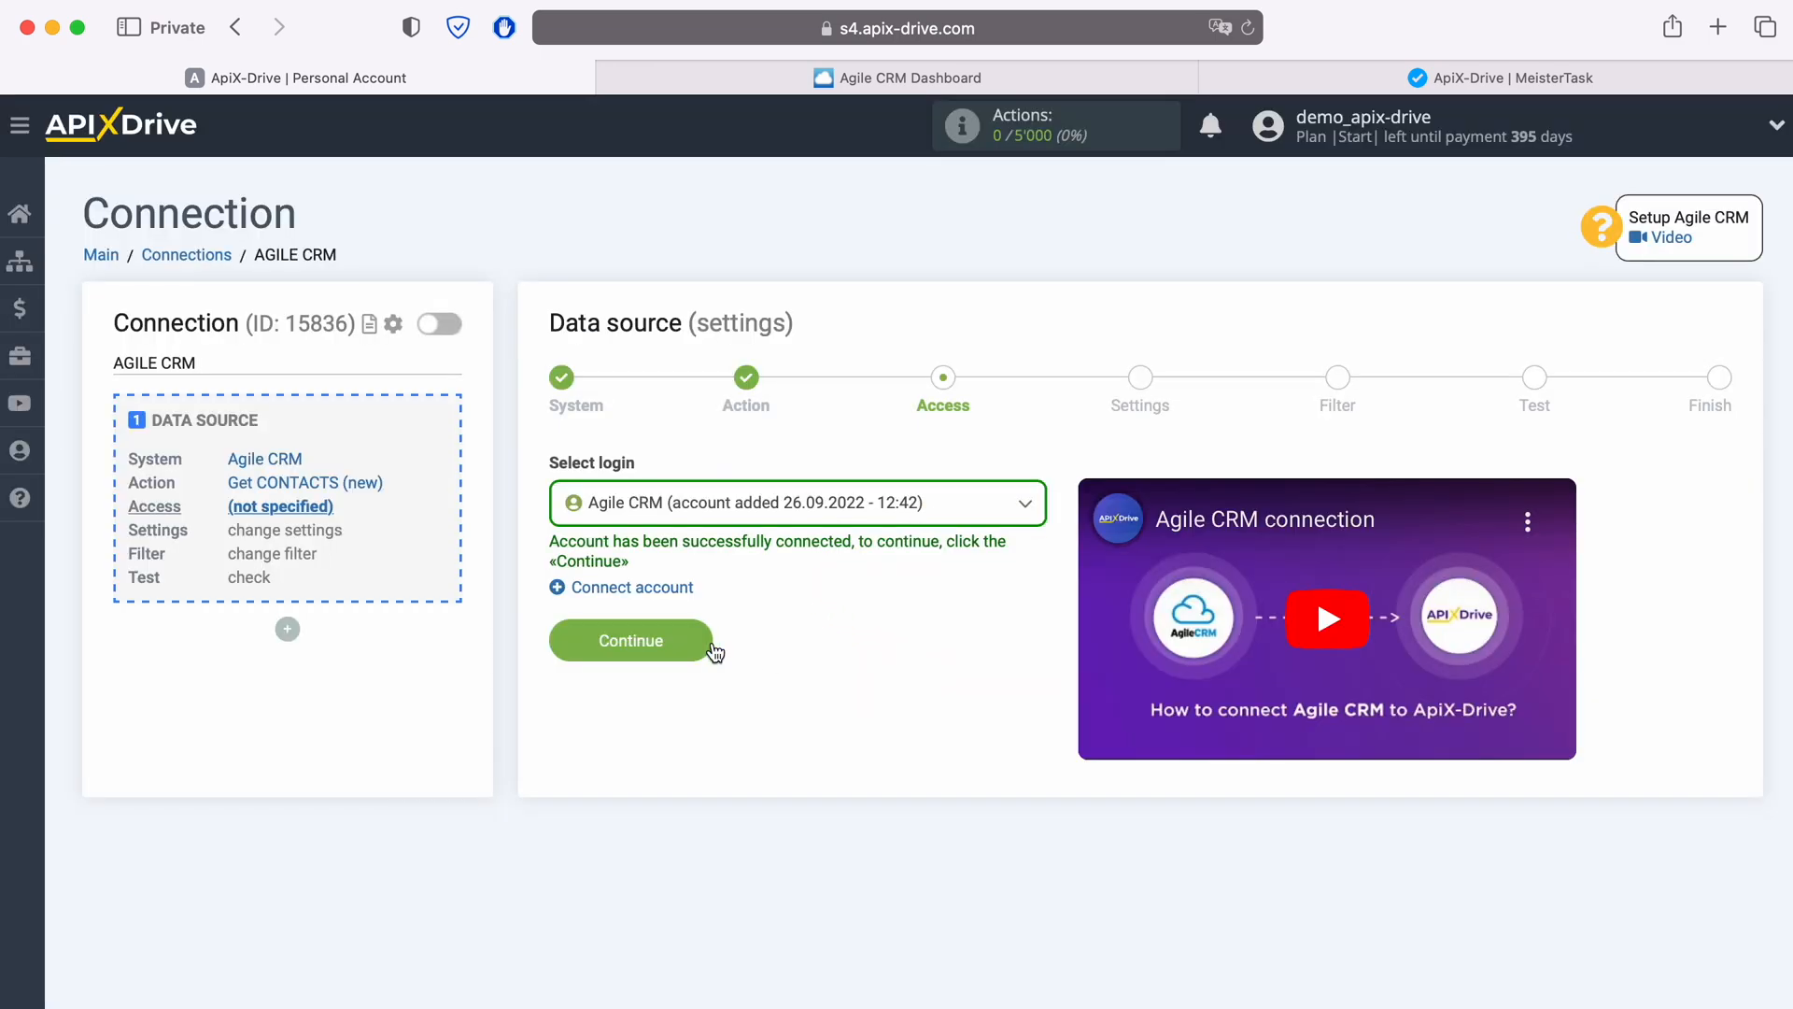
click(710, 648)
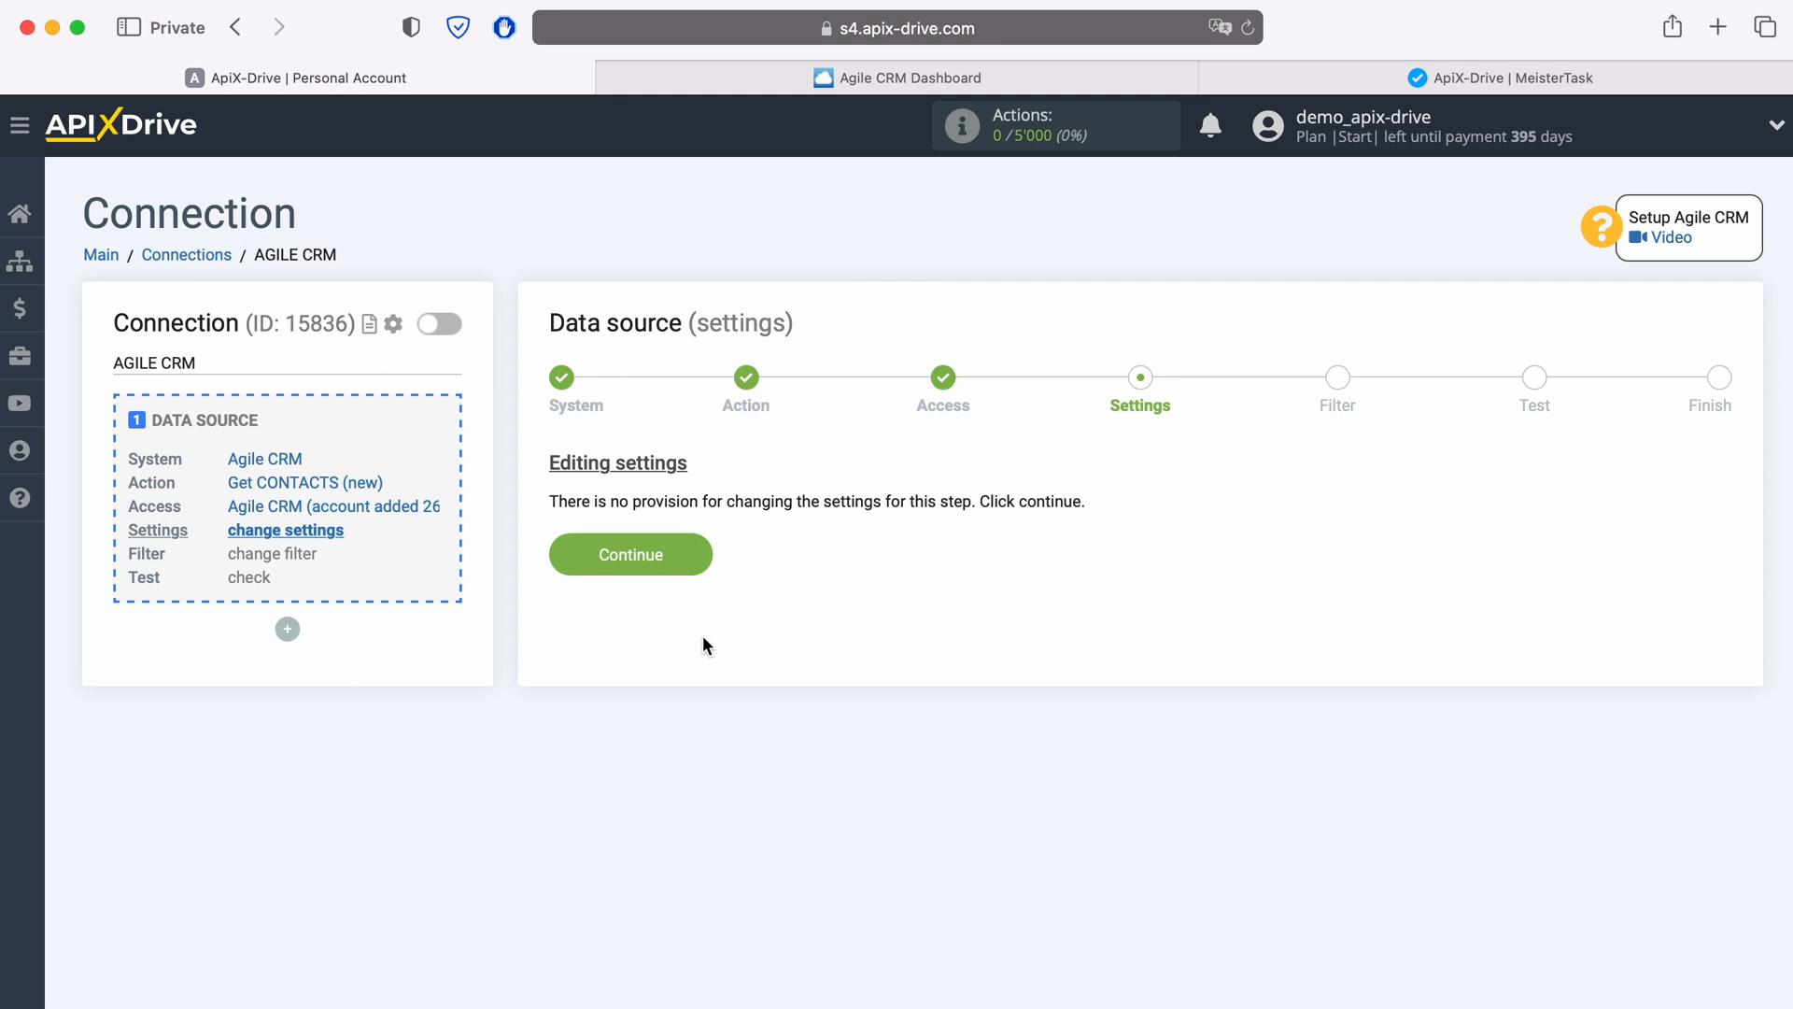
Step: Skip the Settings and Filter stages, review the loaded test contact data, and finish the data source setup
click(698, 562)
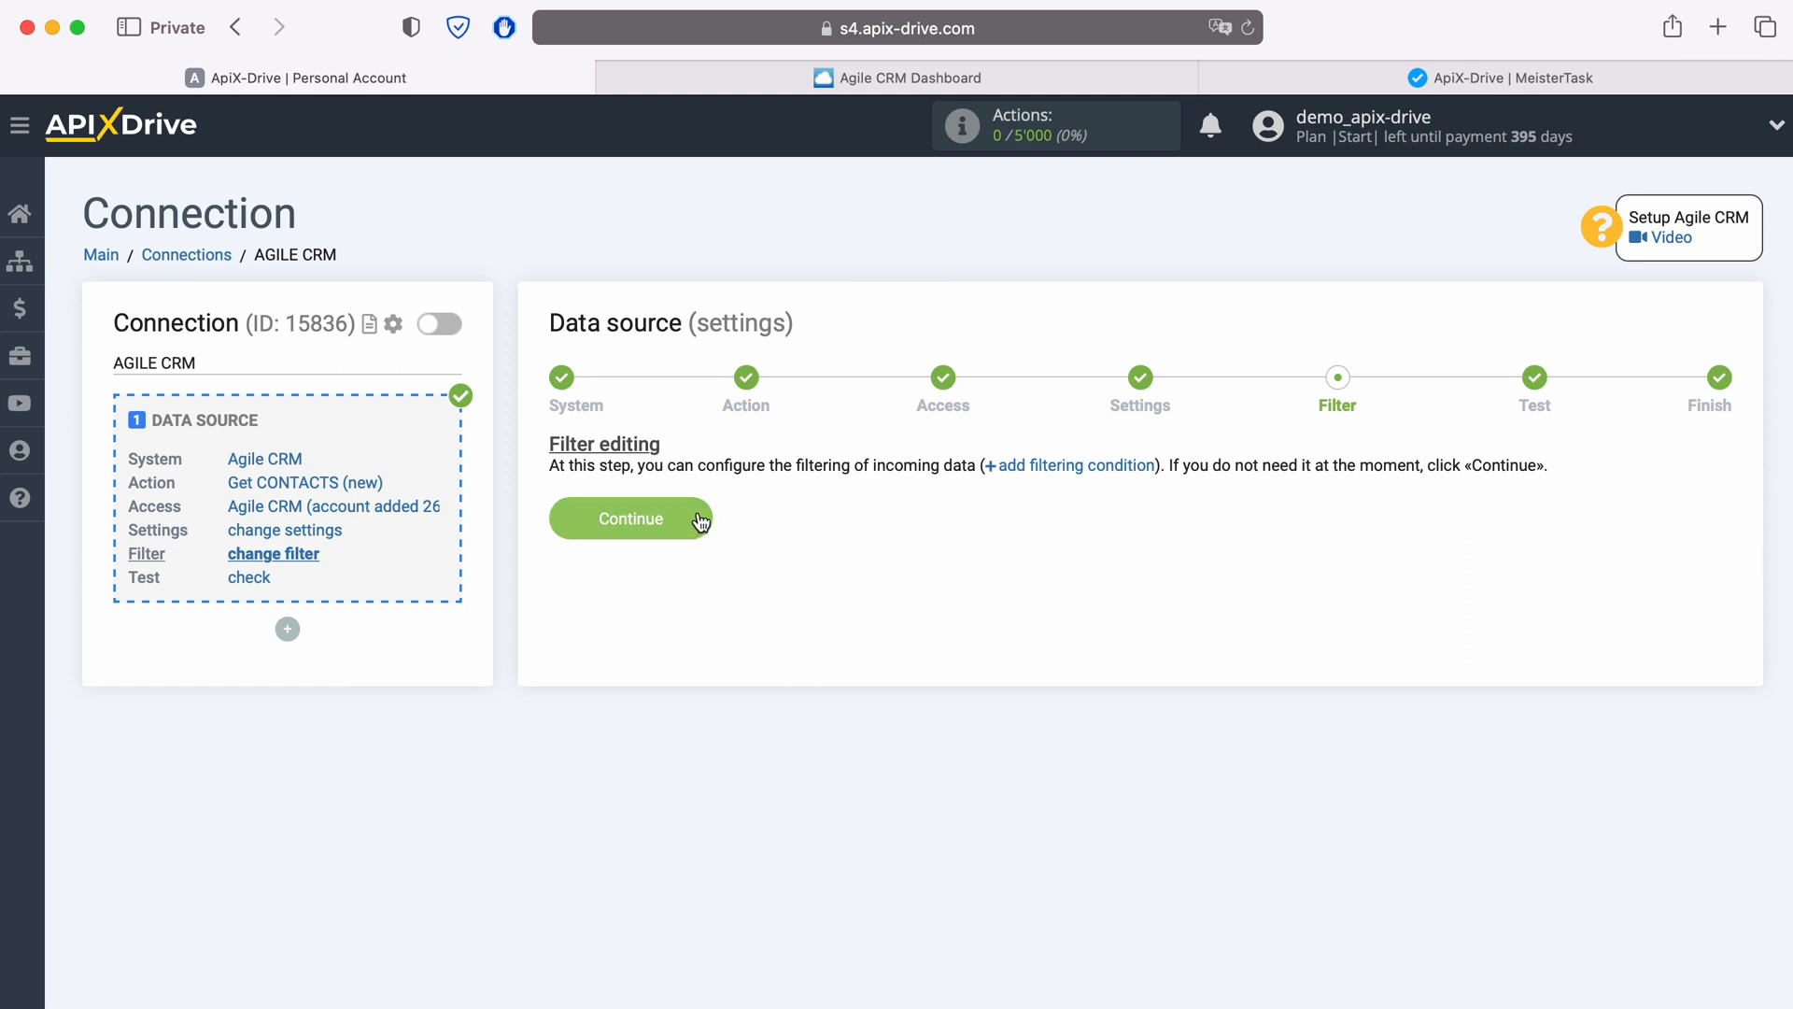
click(696, 516)
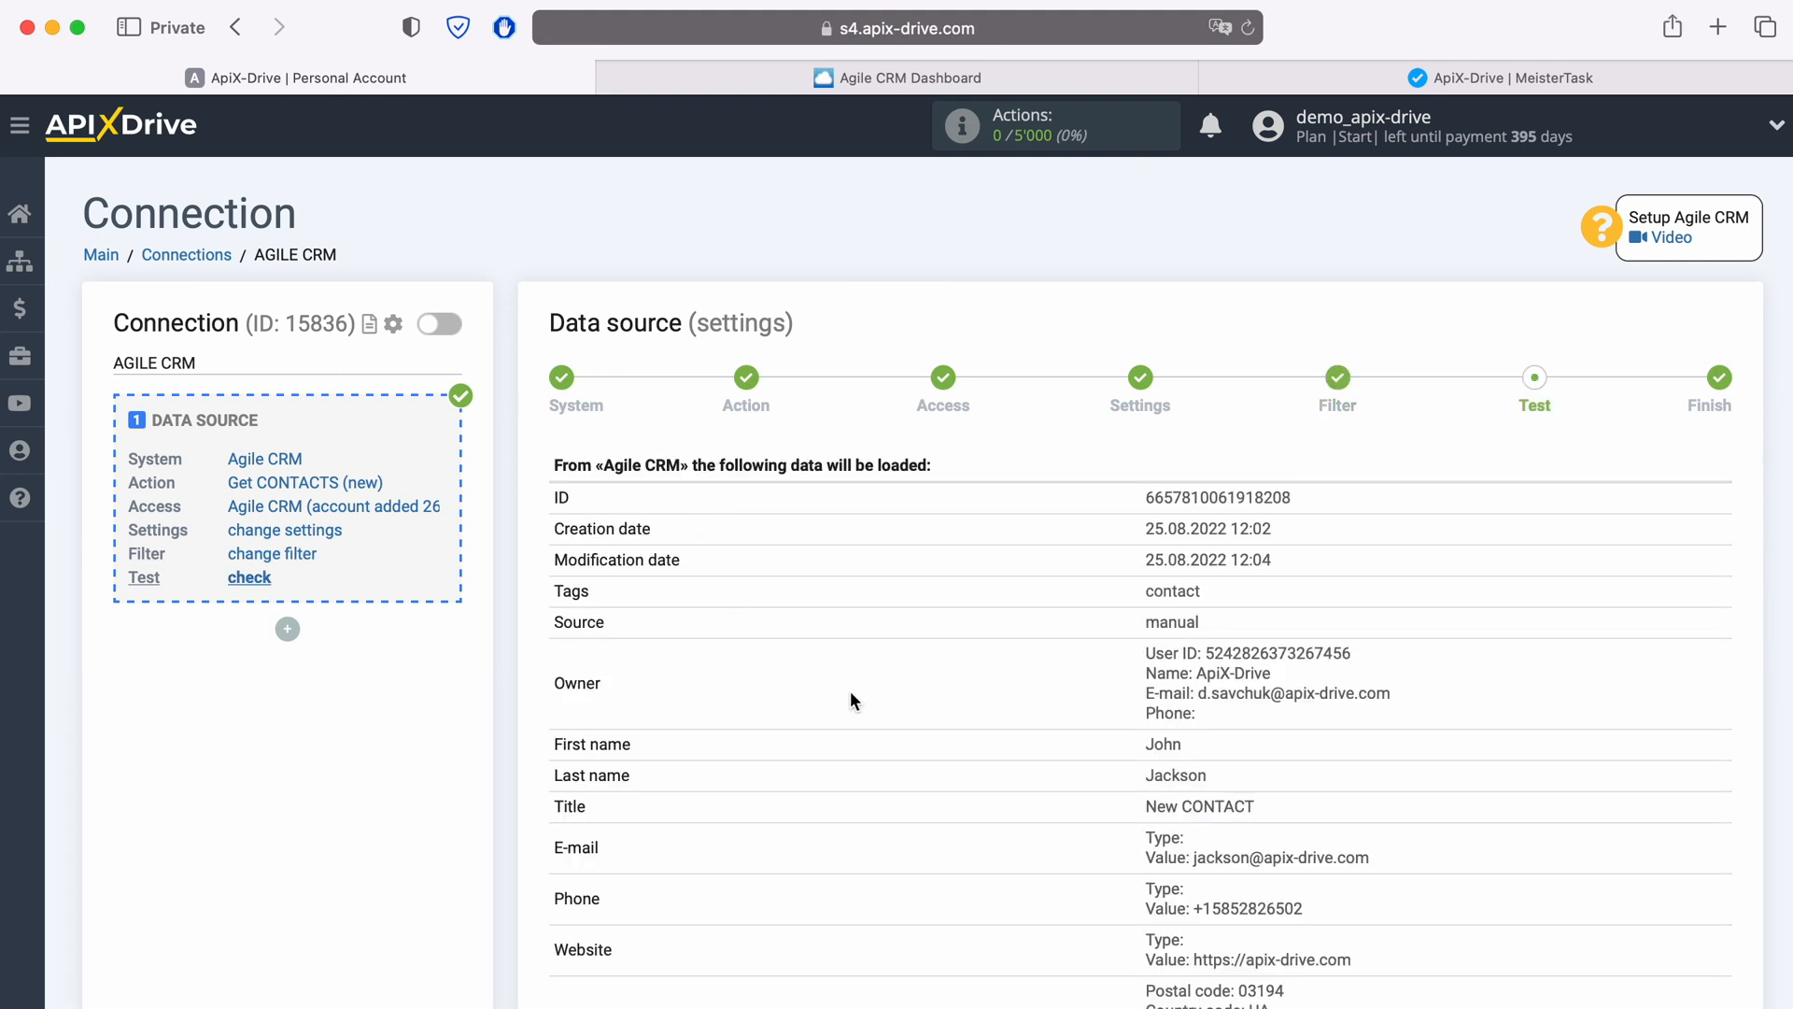
scroll(895, 700, down, 3)
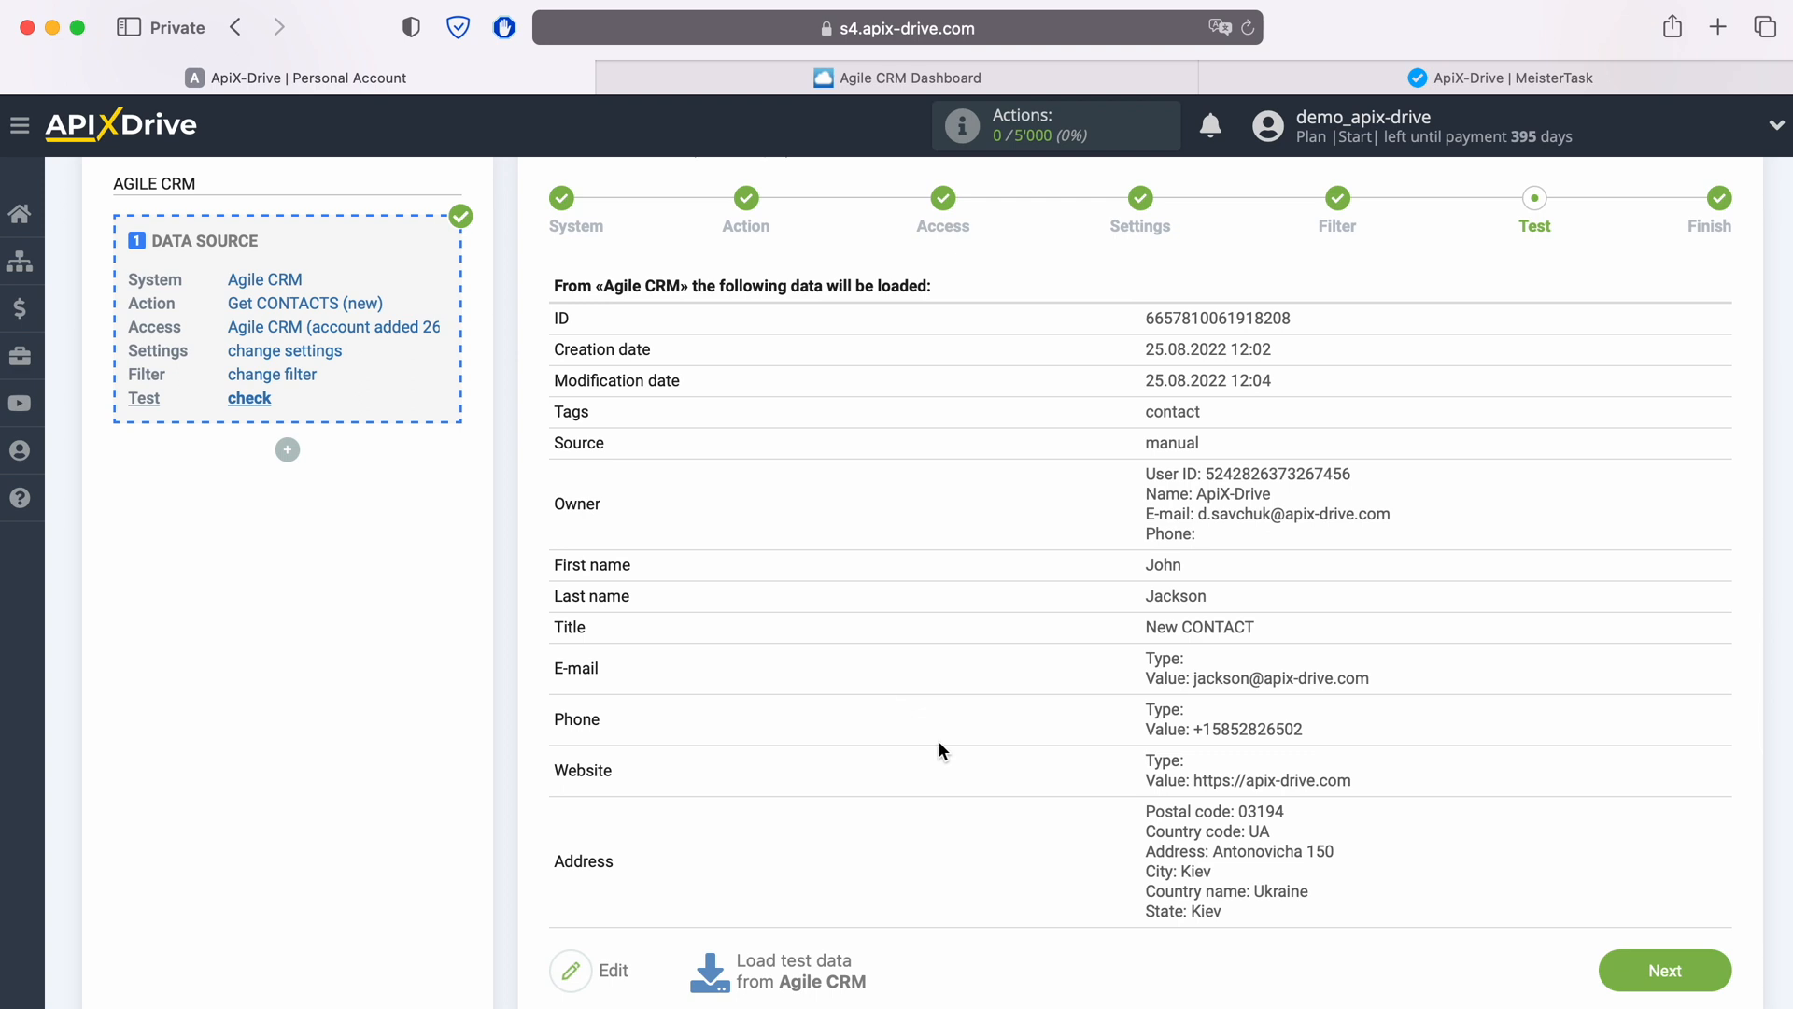
click(1712, 971)
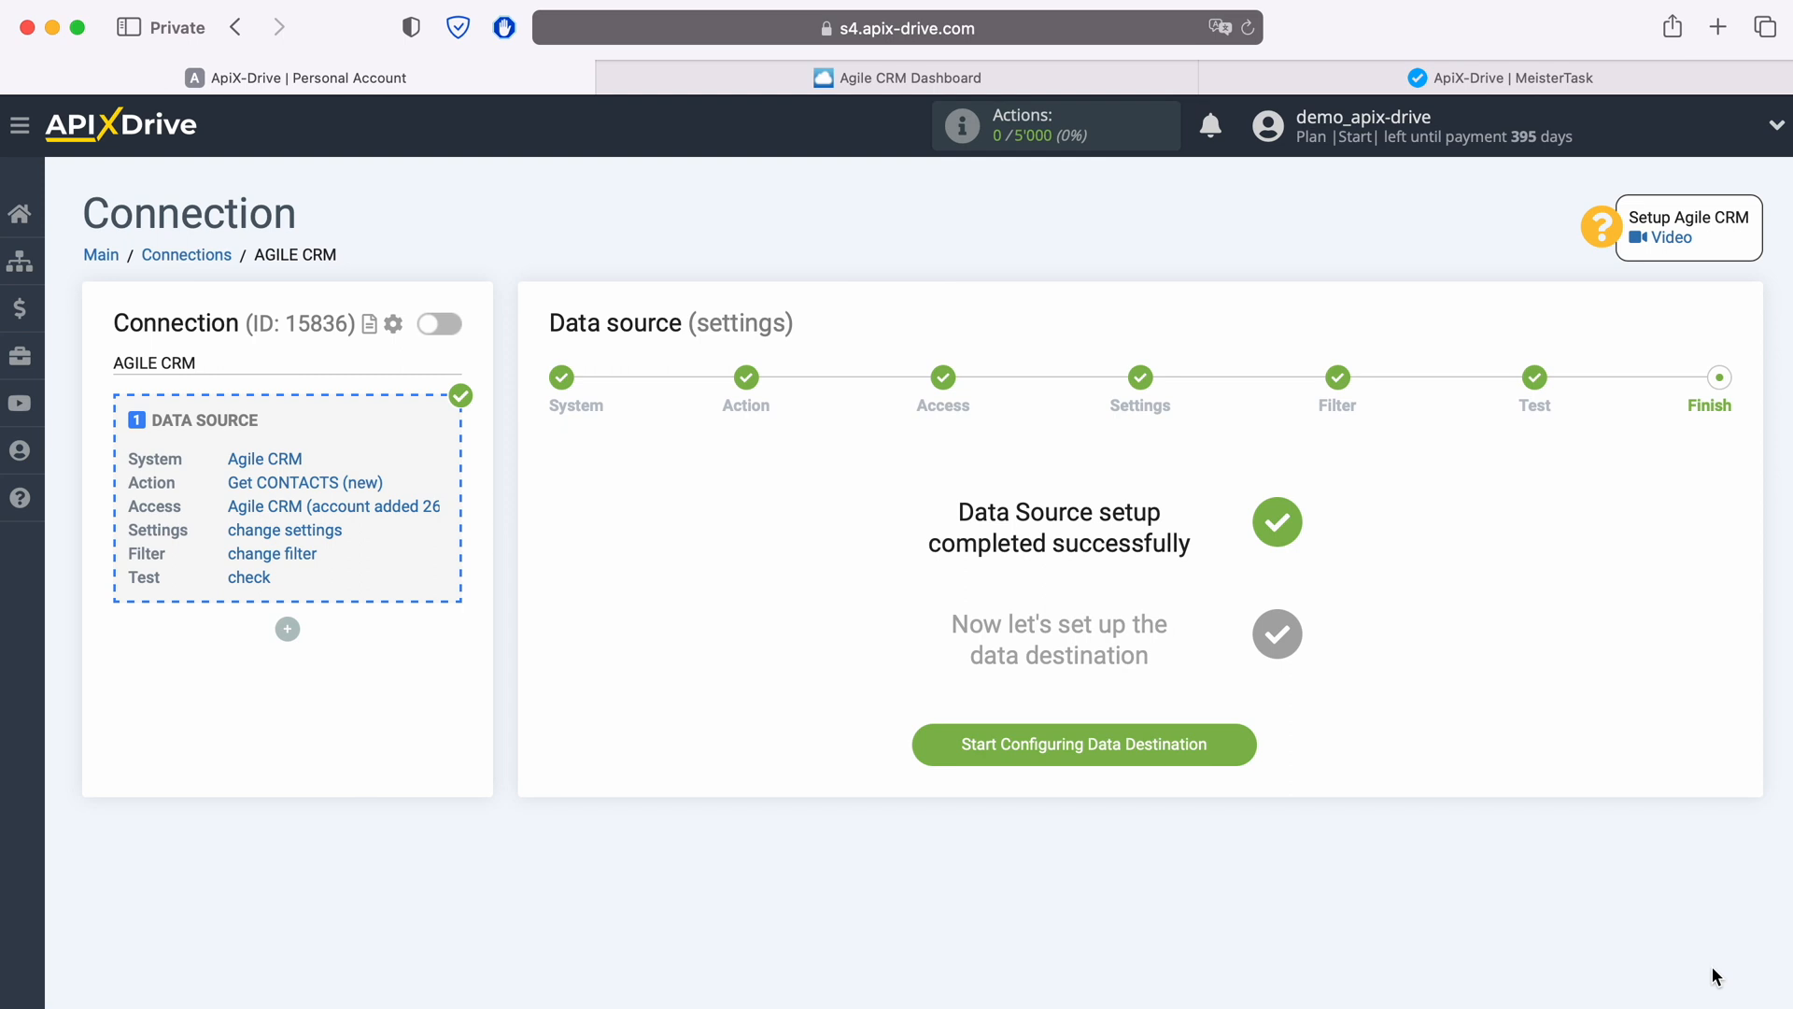
Step: Start configuring the data destination, choose Meistertask as the system, and continue
click(1227, 747)
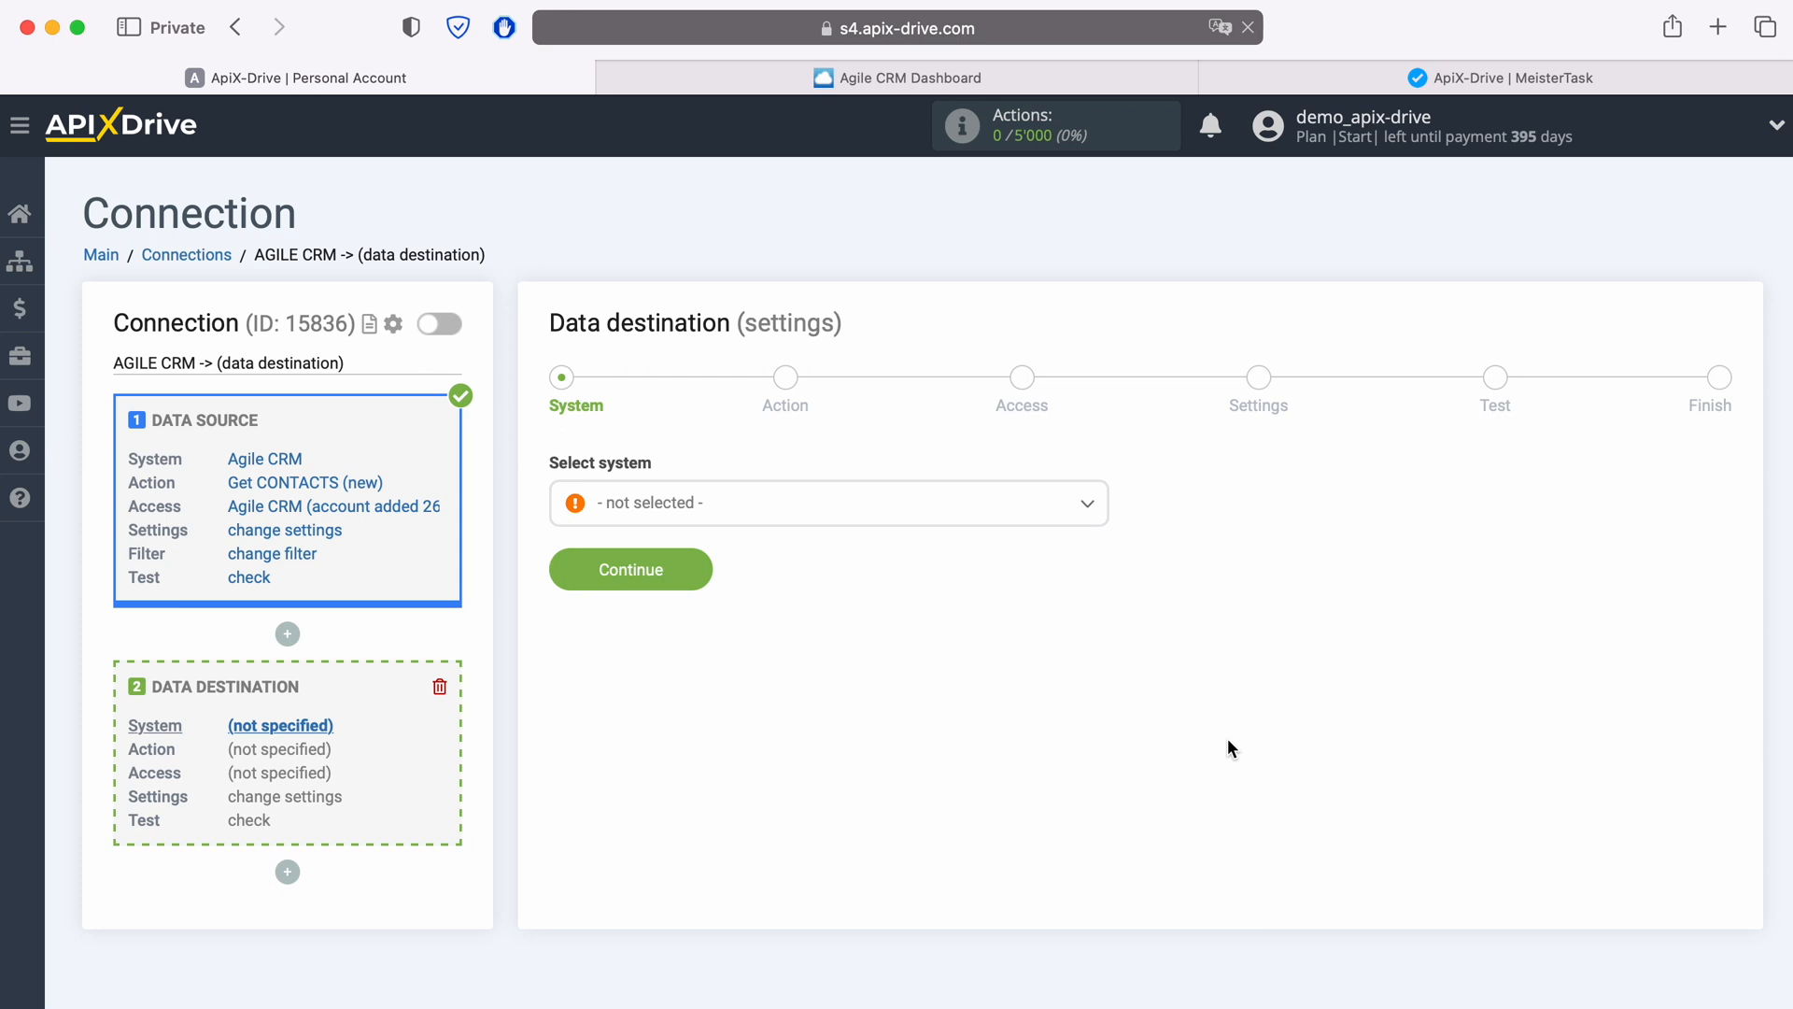
click(790, 514)
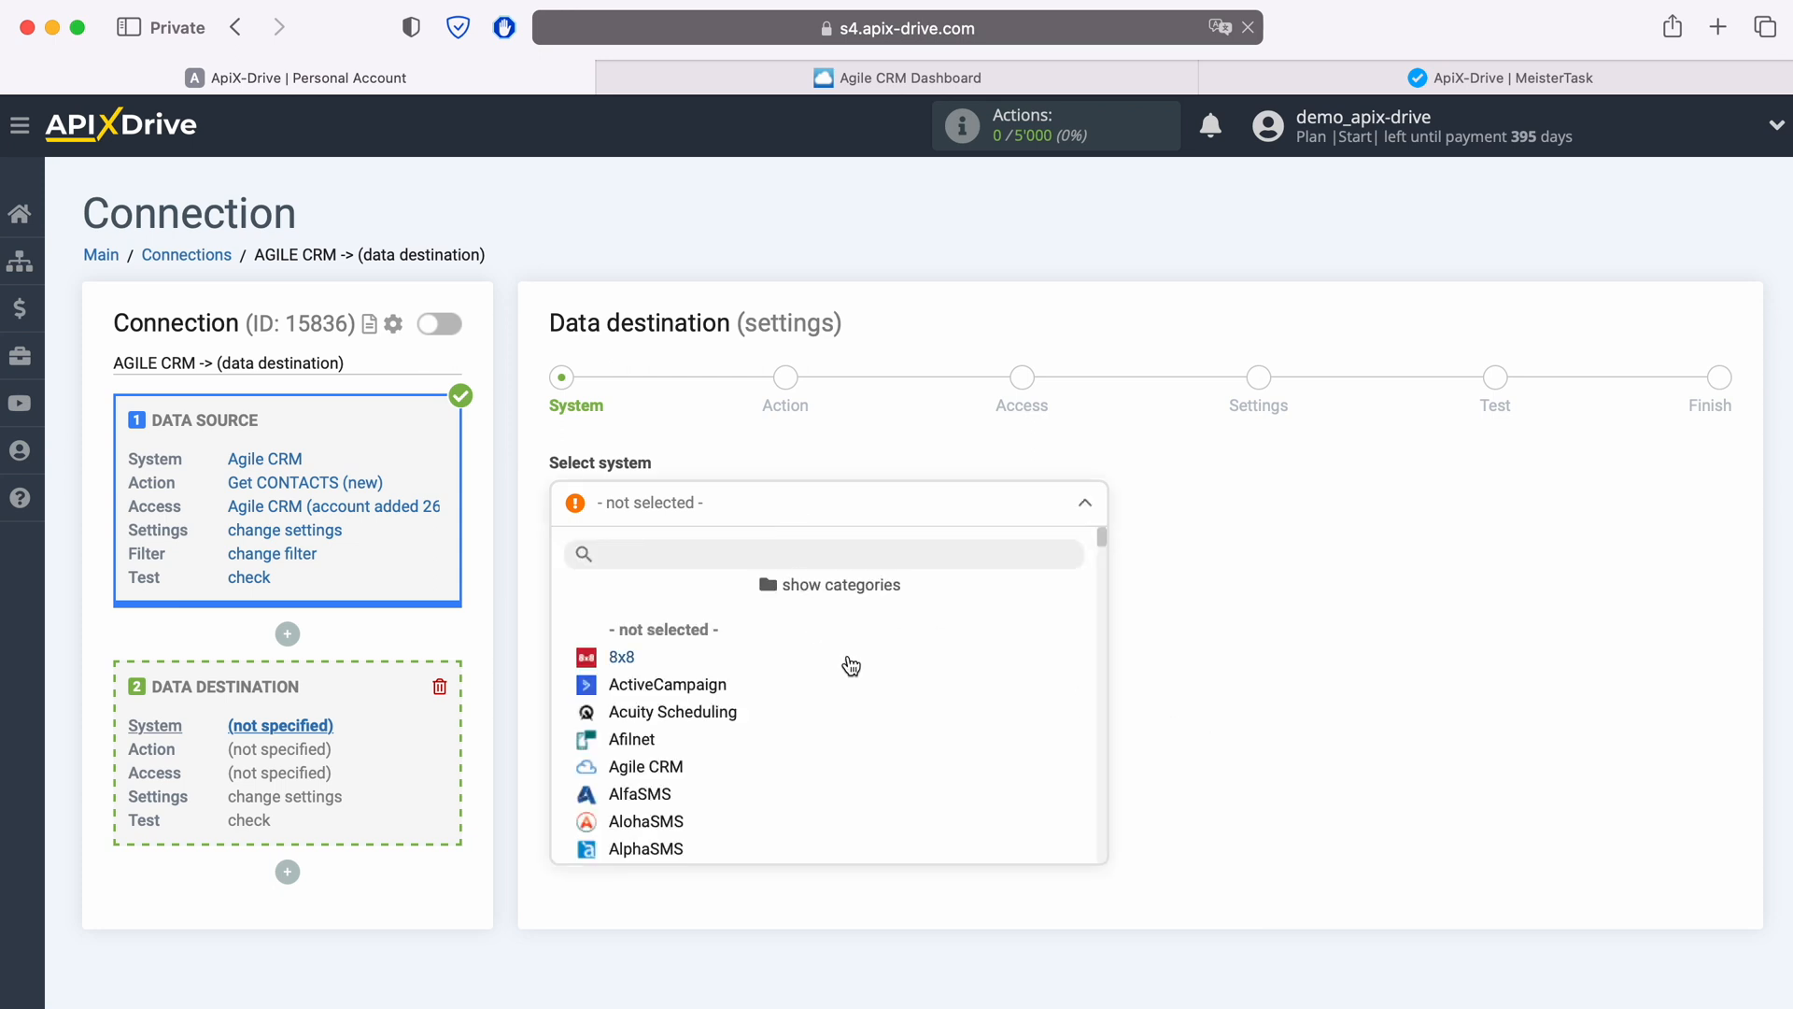
scroll(850, 665, down, 3)
scroll(852, 665, down, 12)
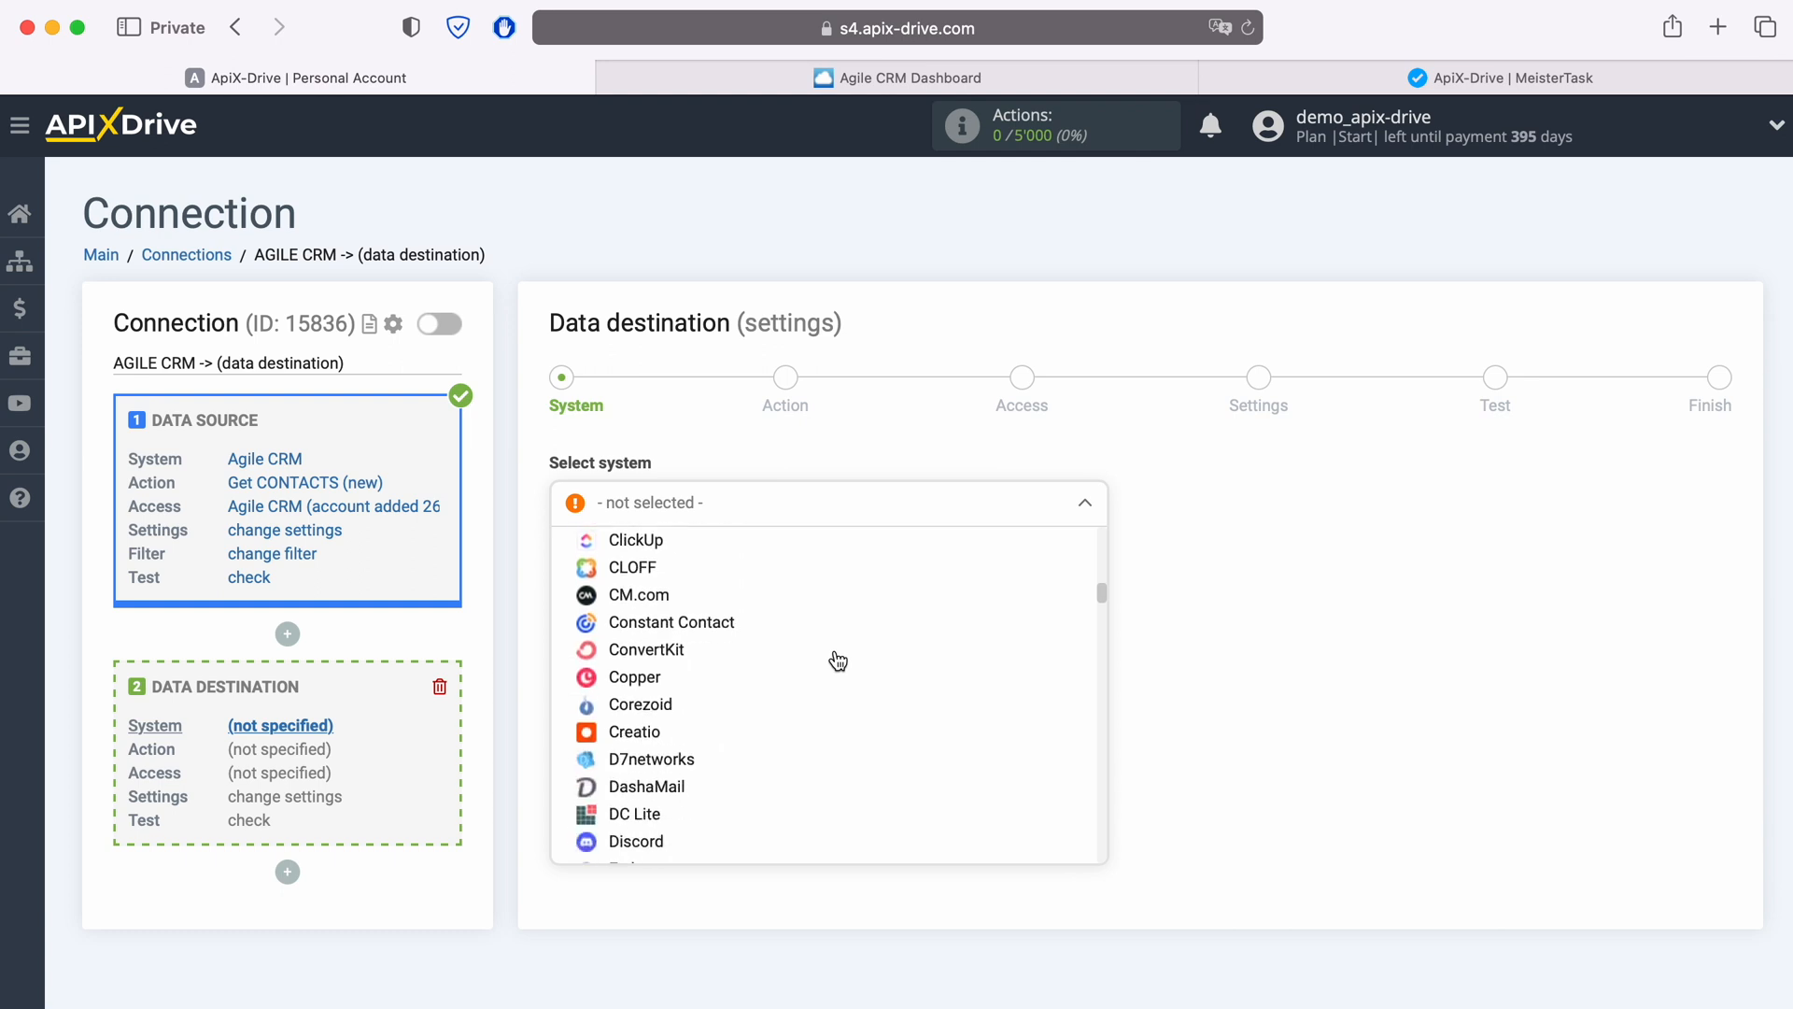
scroll(838, 661, down, 12)
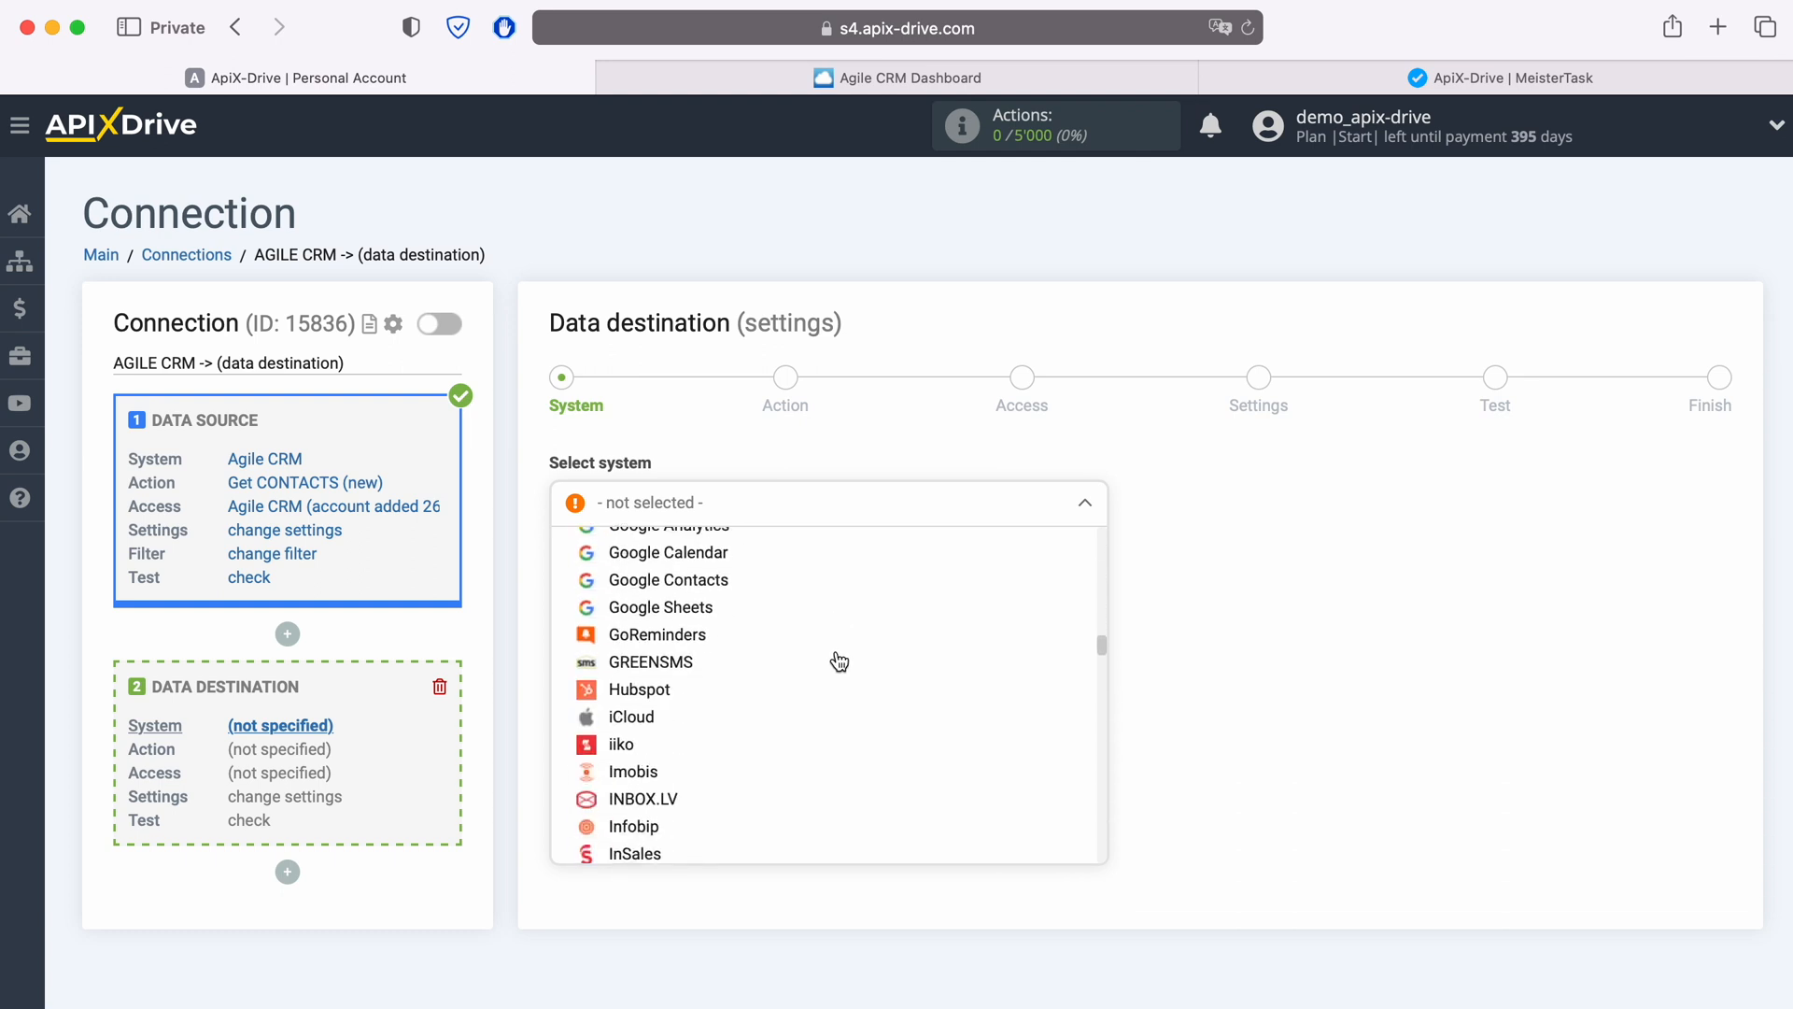
scroll(838, 663, down, 12)
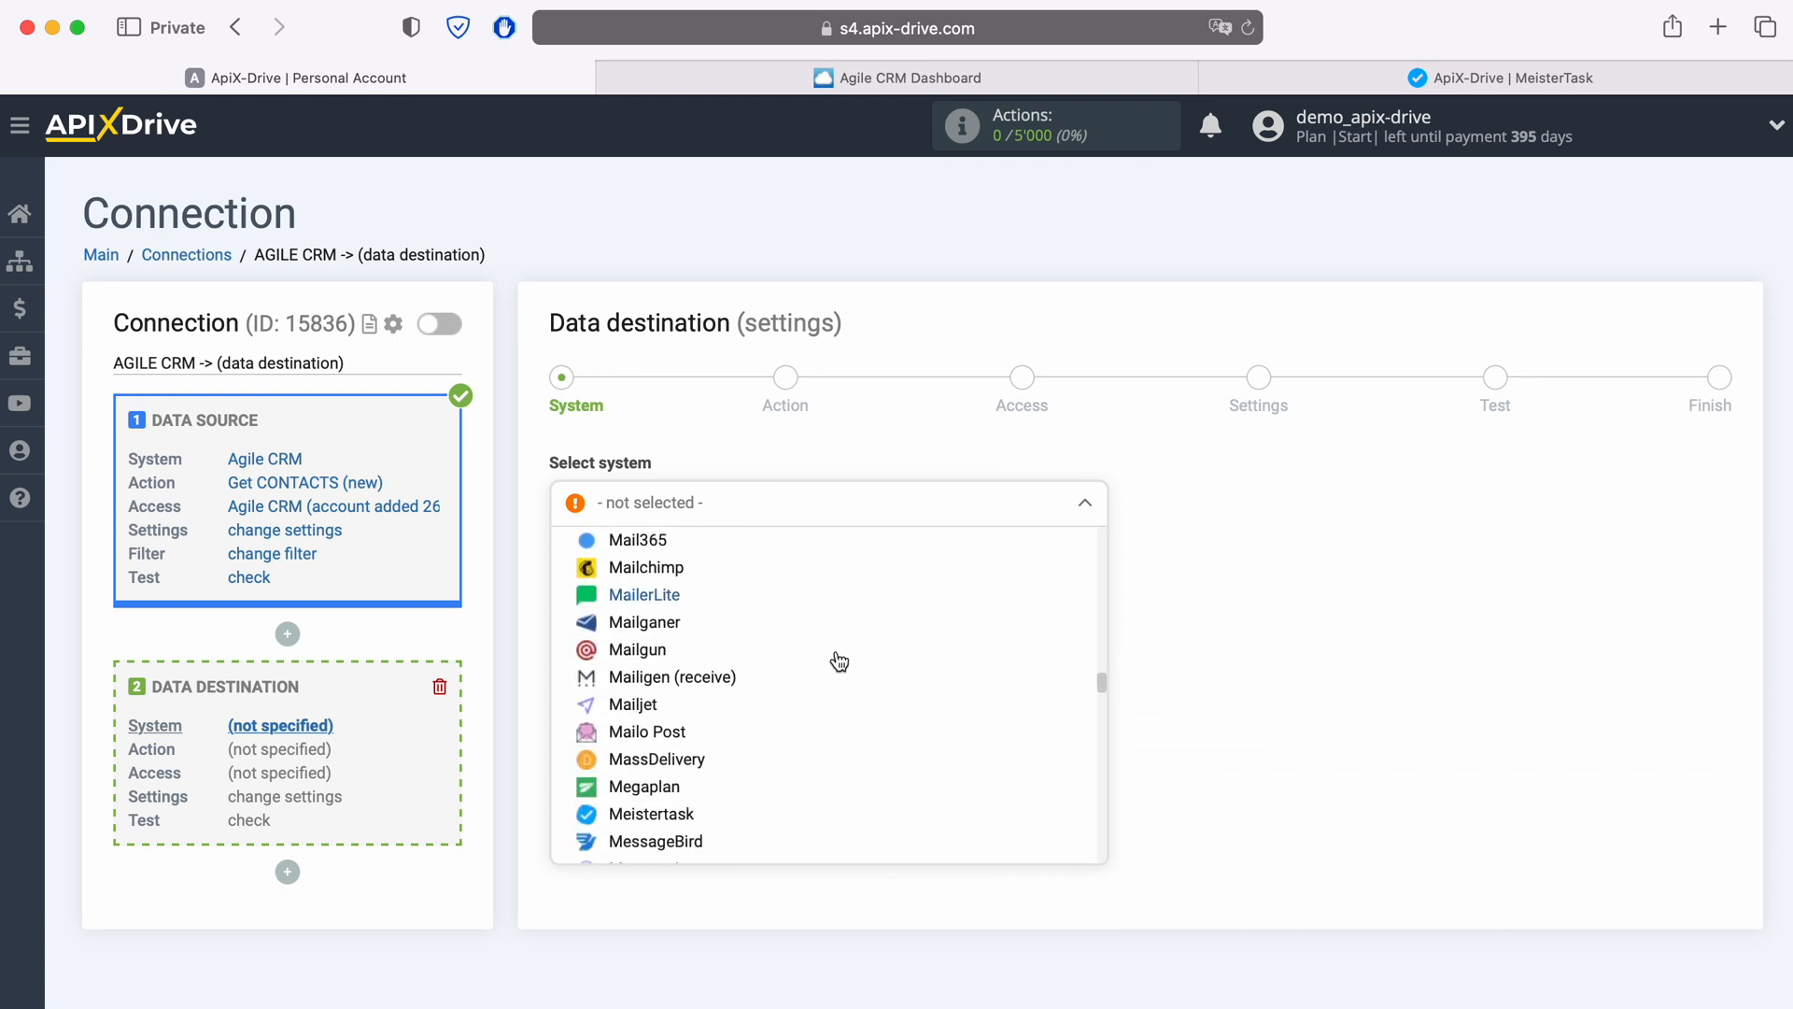
click(733, 711)
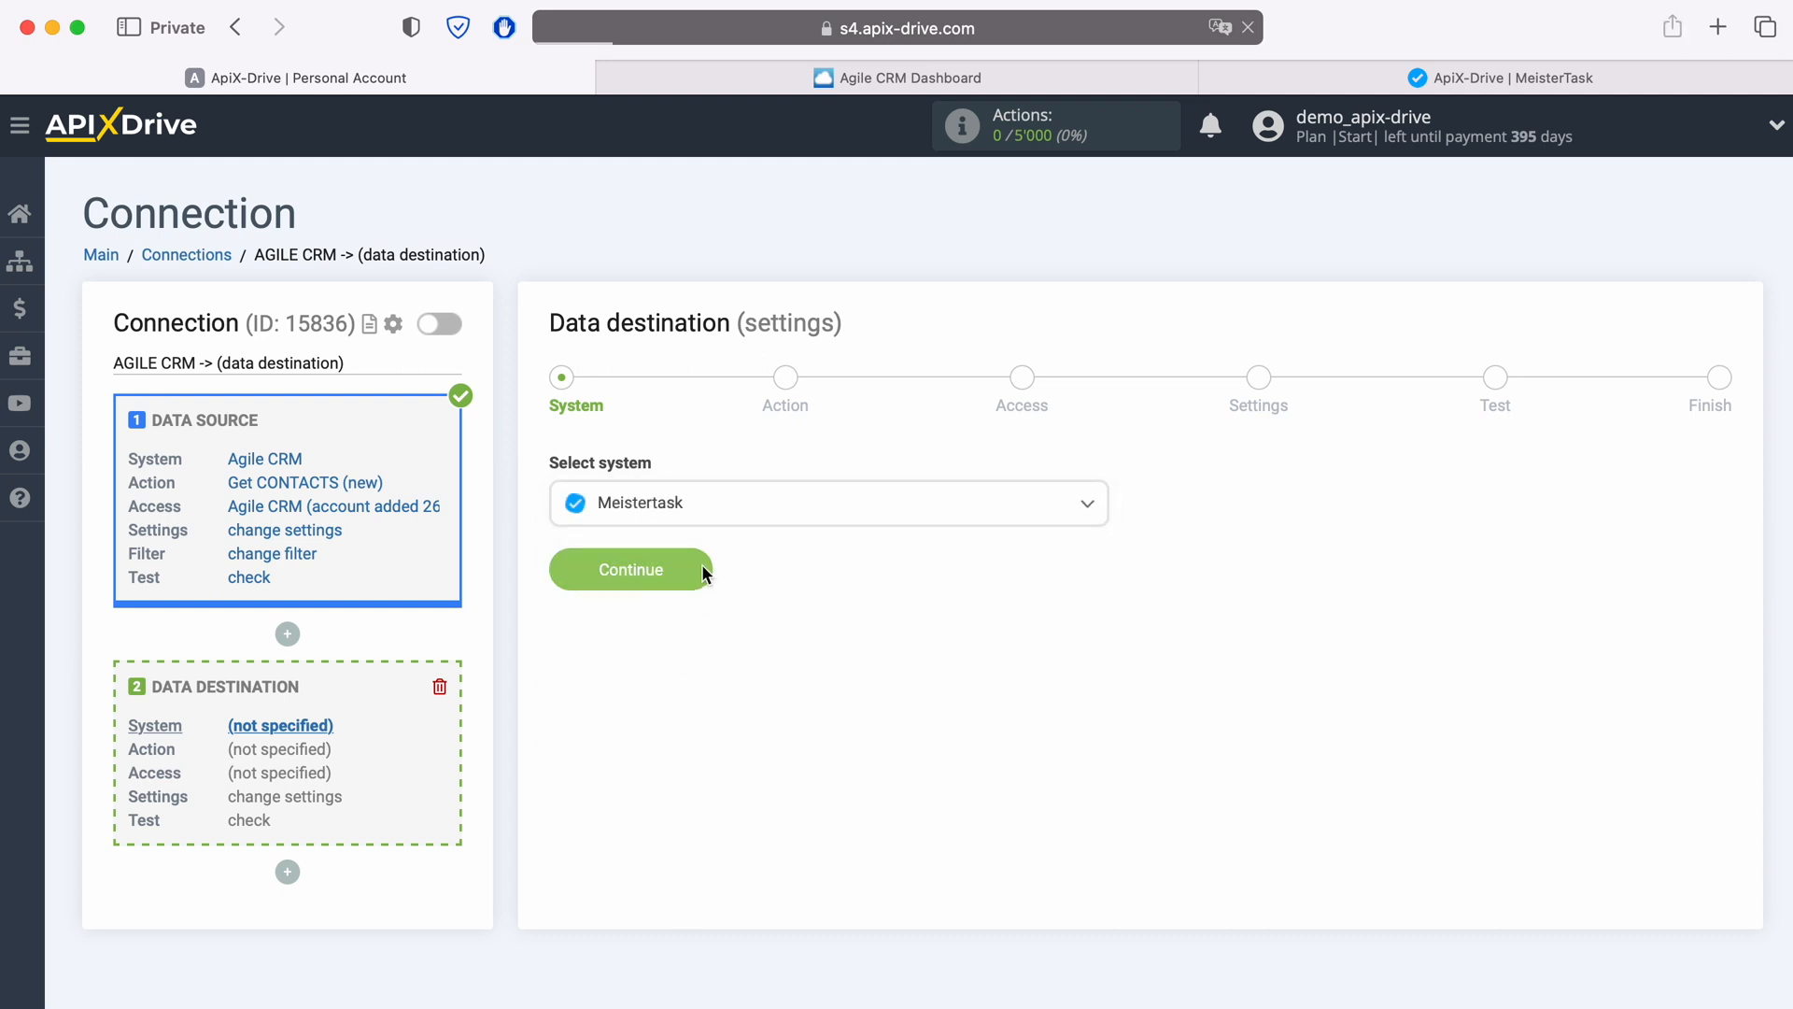
click(702, 572)
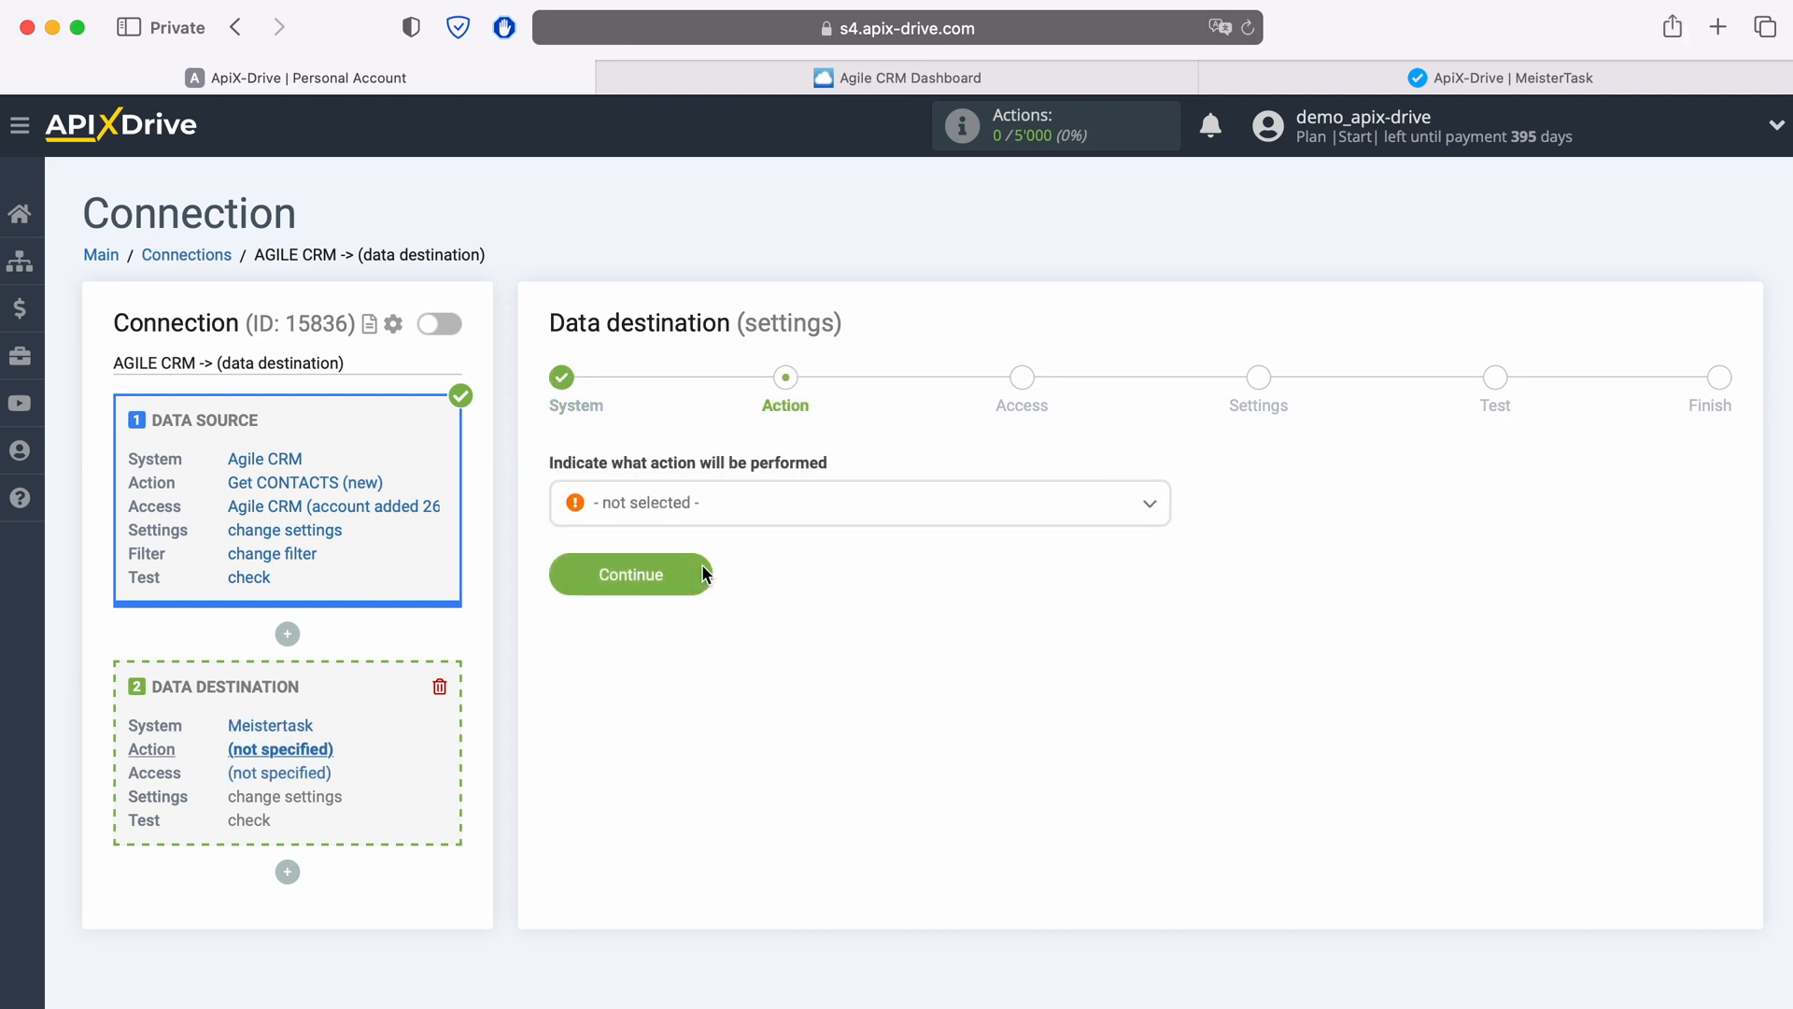
Step: Set the destination action to Create TASK and continue
click(729, 516)
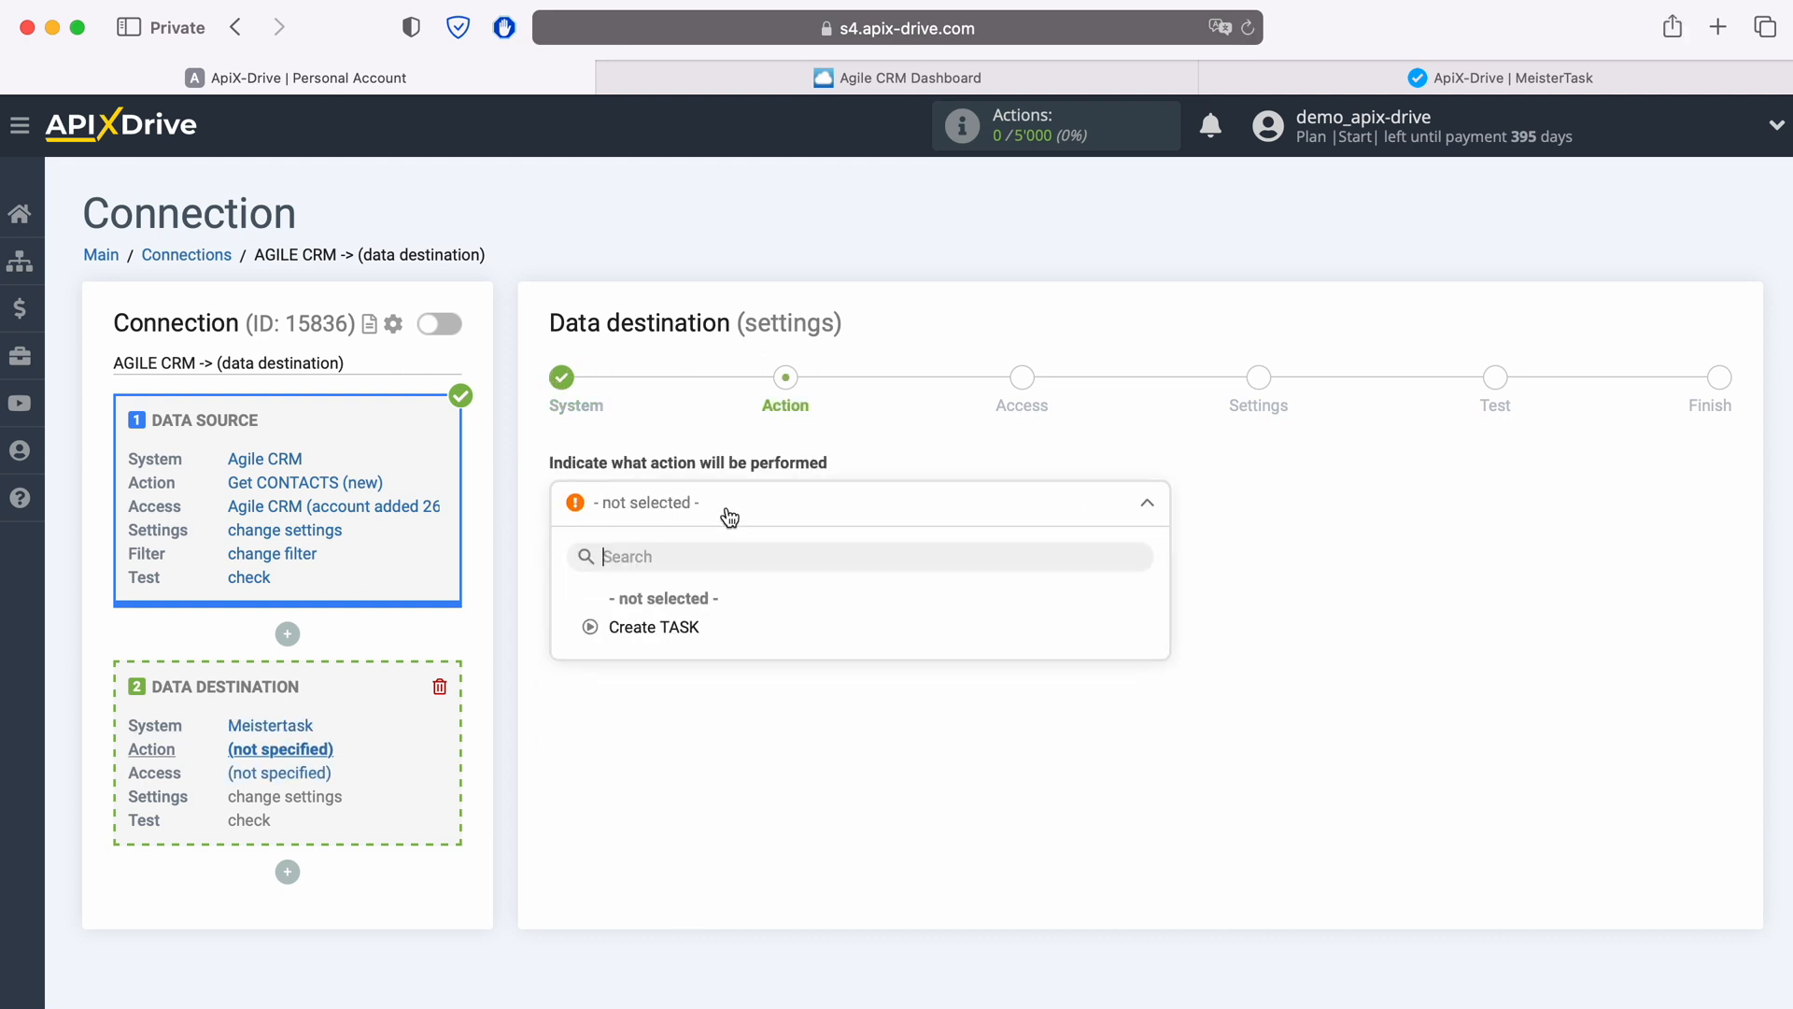
click(691, 626)
click(697, 576)
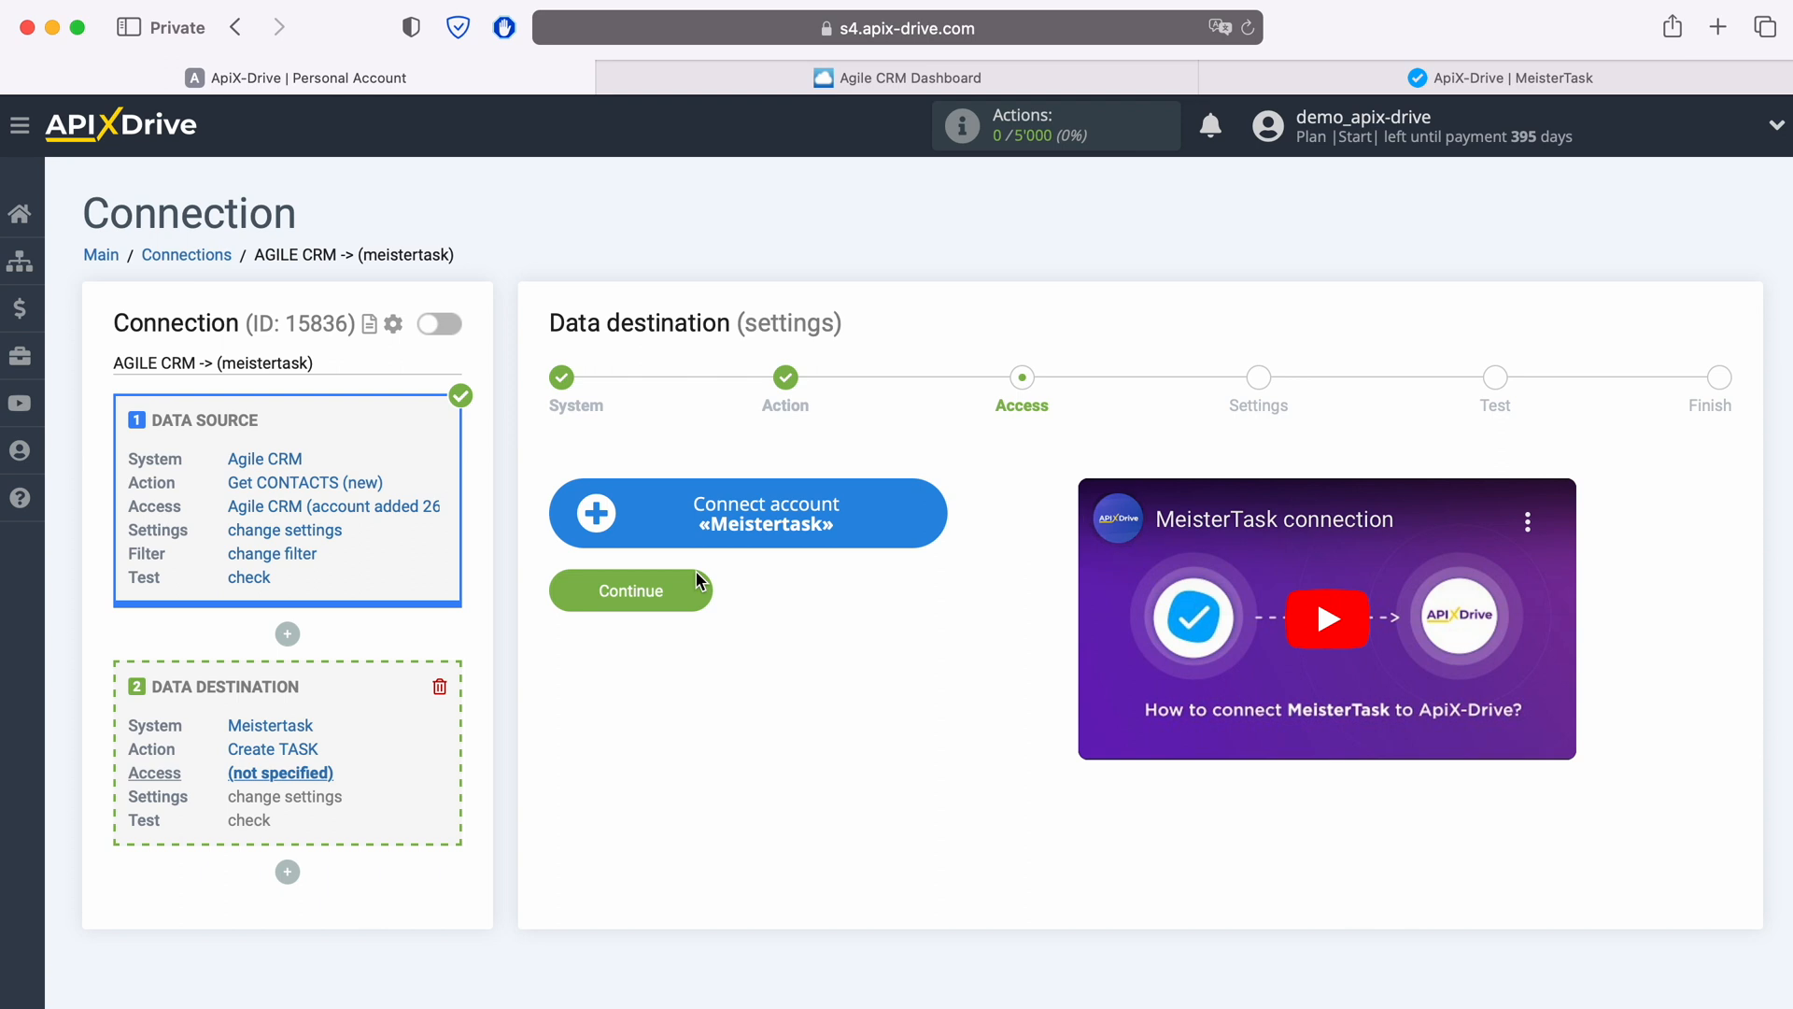
Step: Connect a MeisterTask account by logging in with the account e-mail and password
click(937, 515)
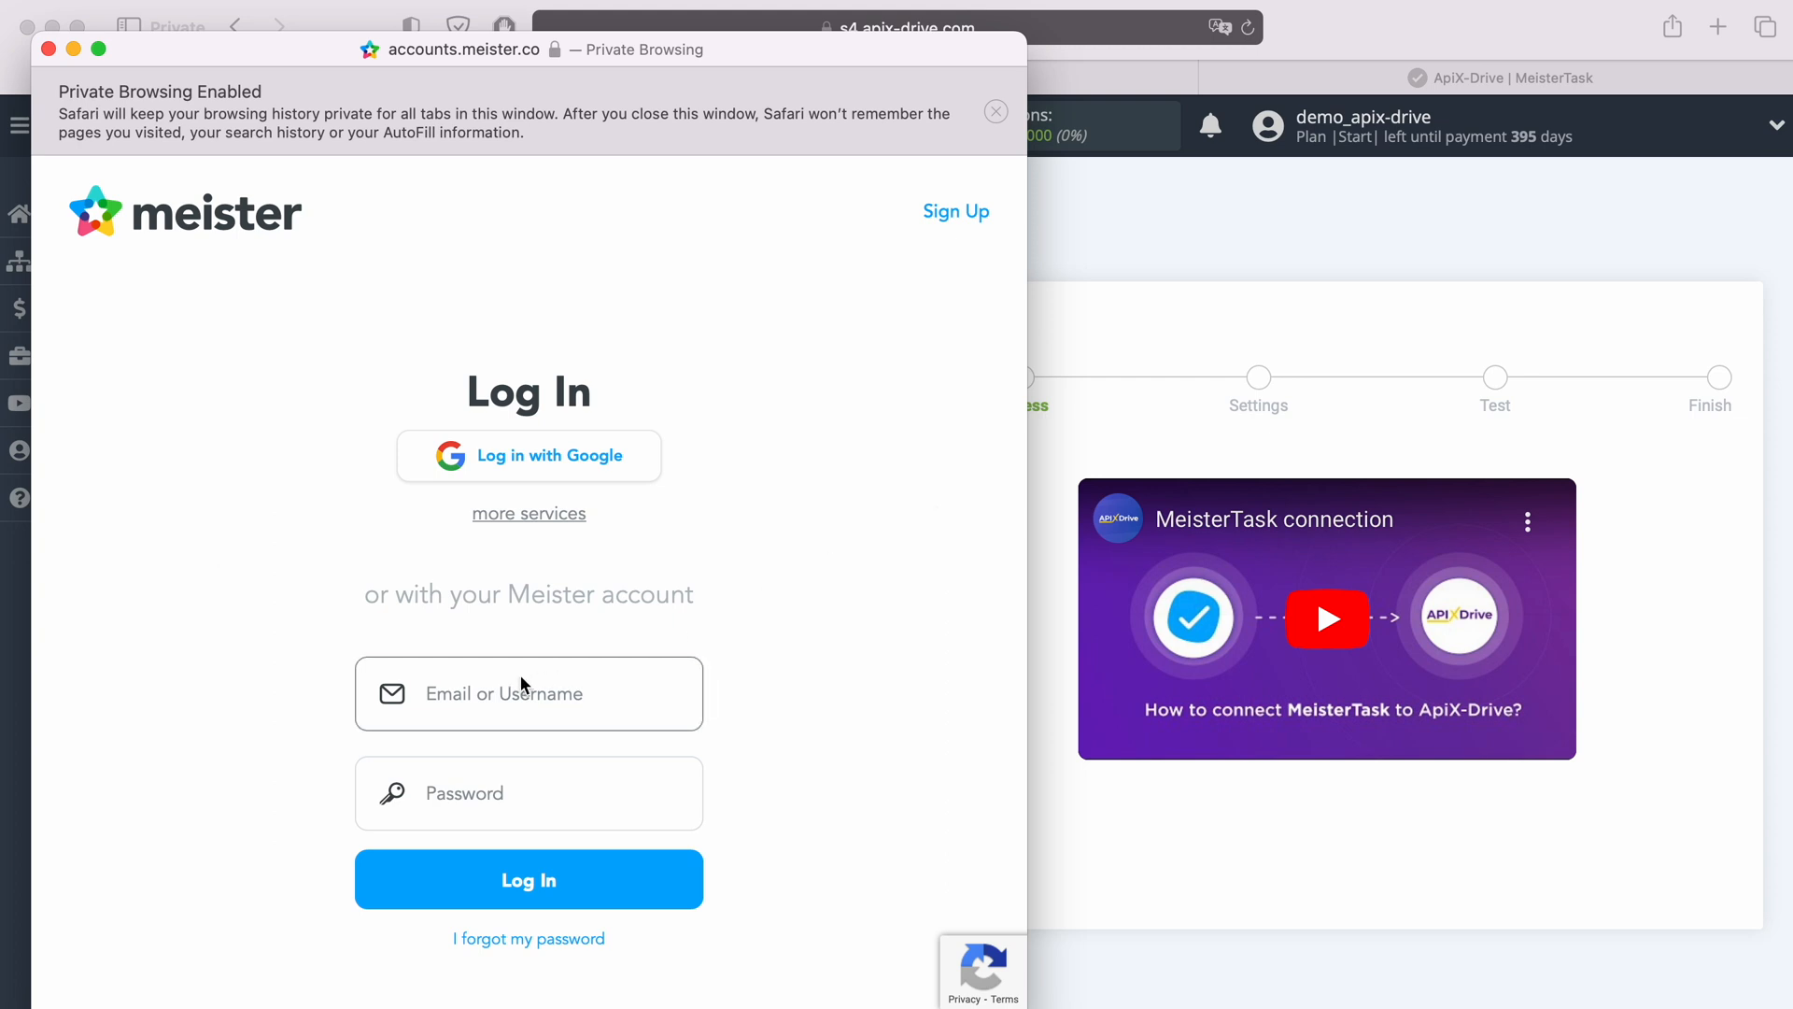
click(476, 696)
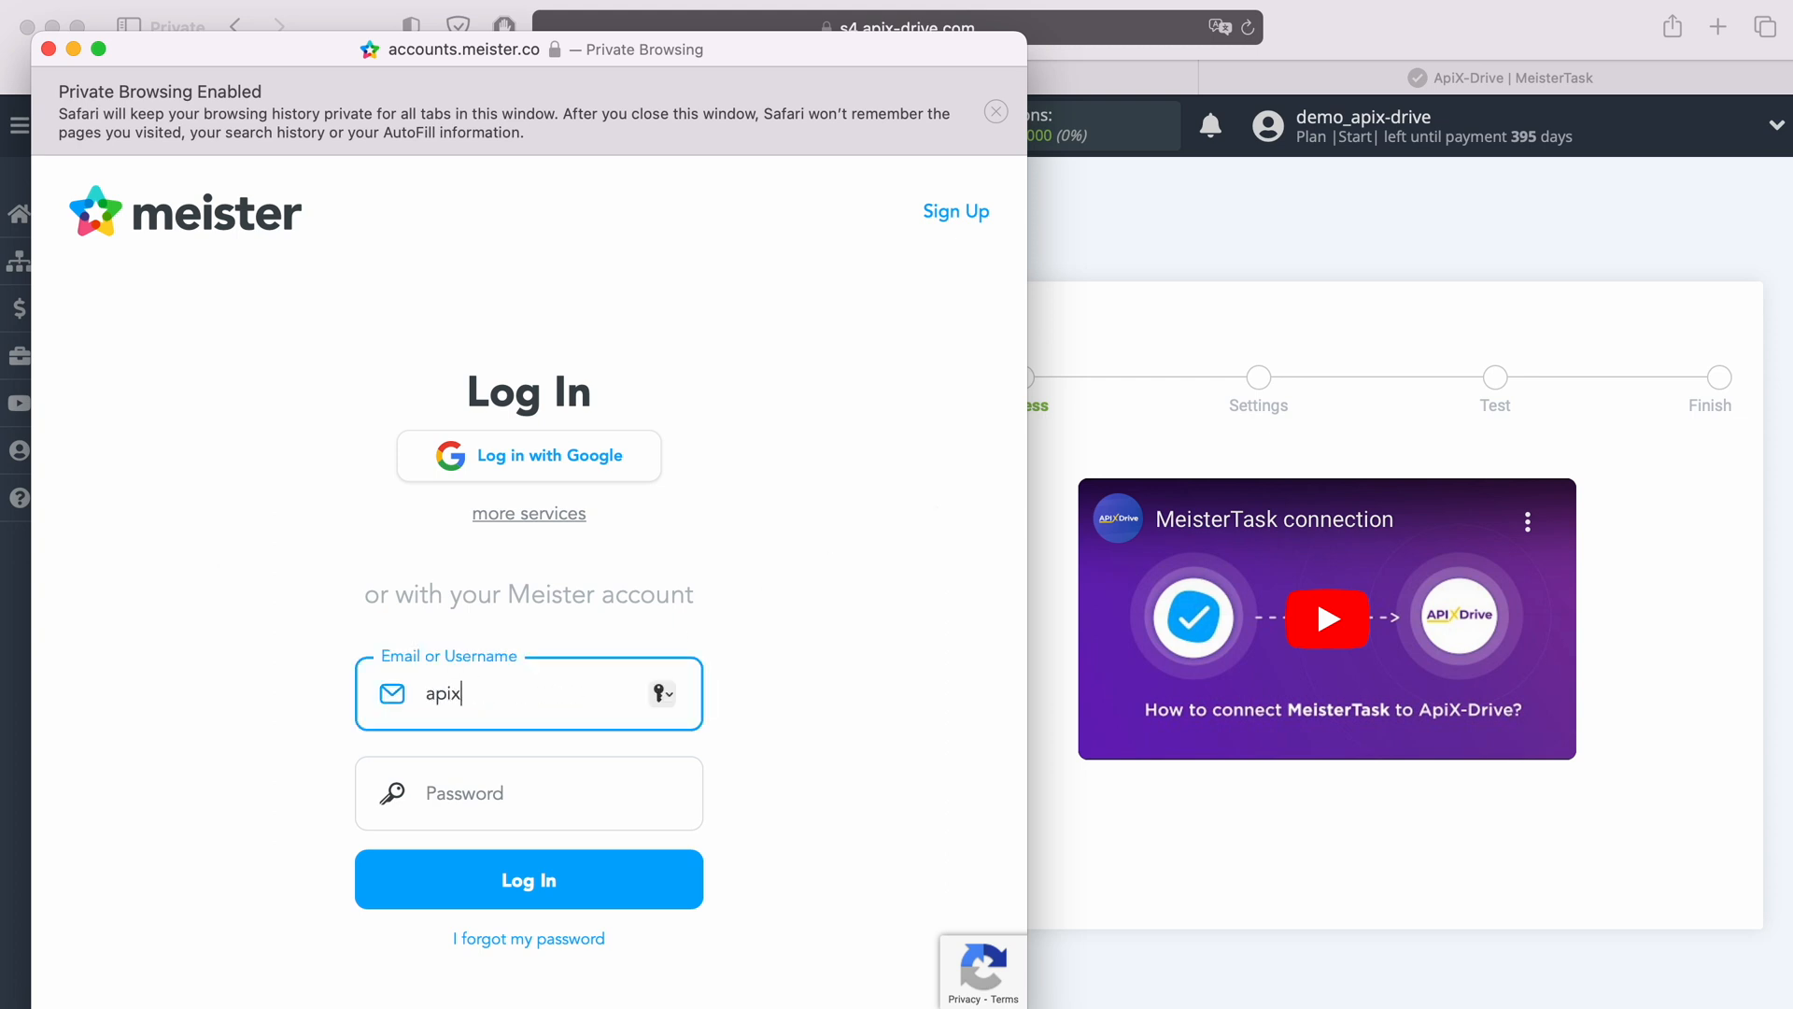
click(467, 811)
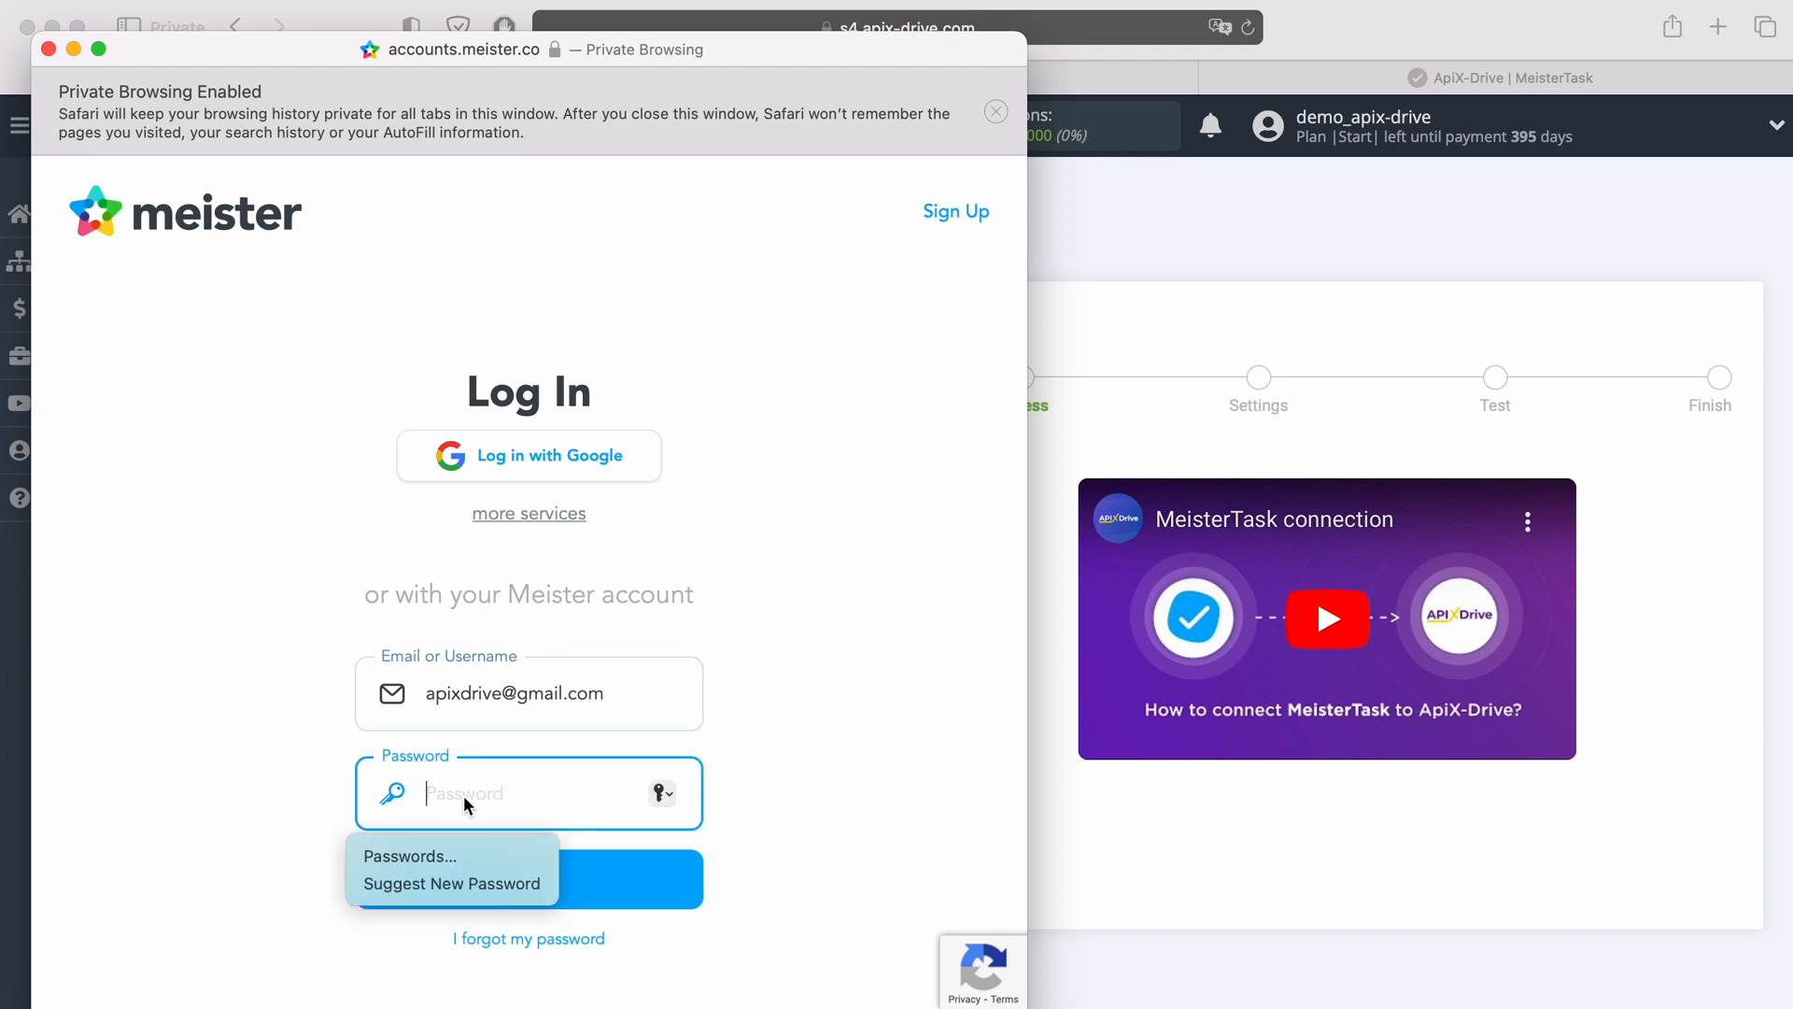
text(••••••••••••)
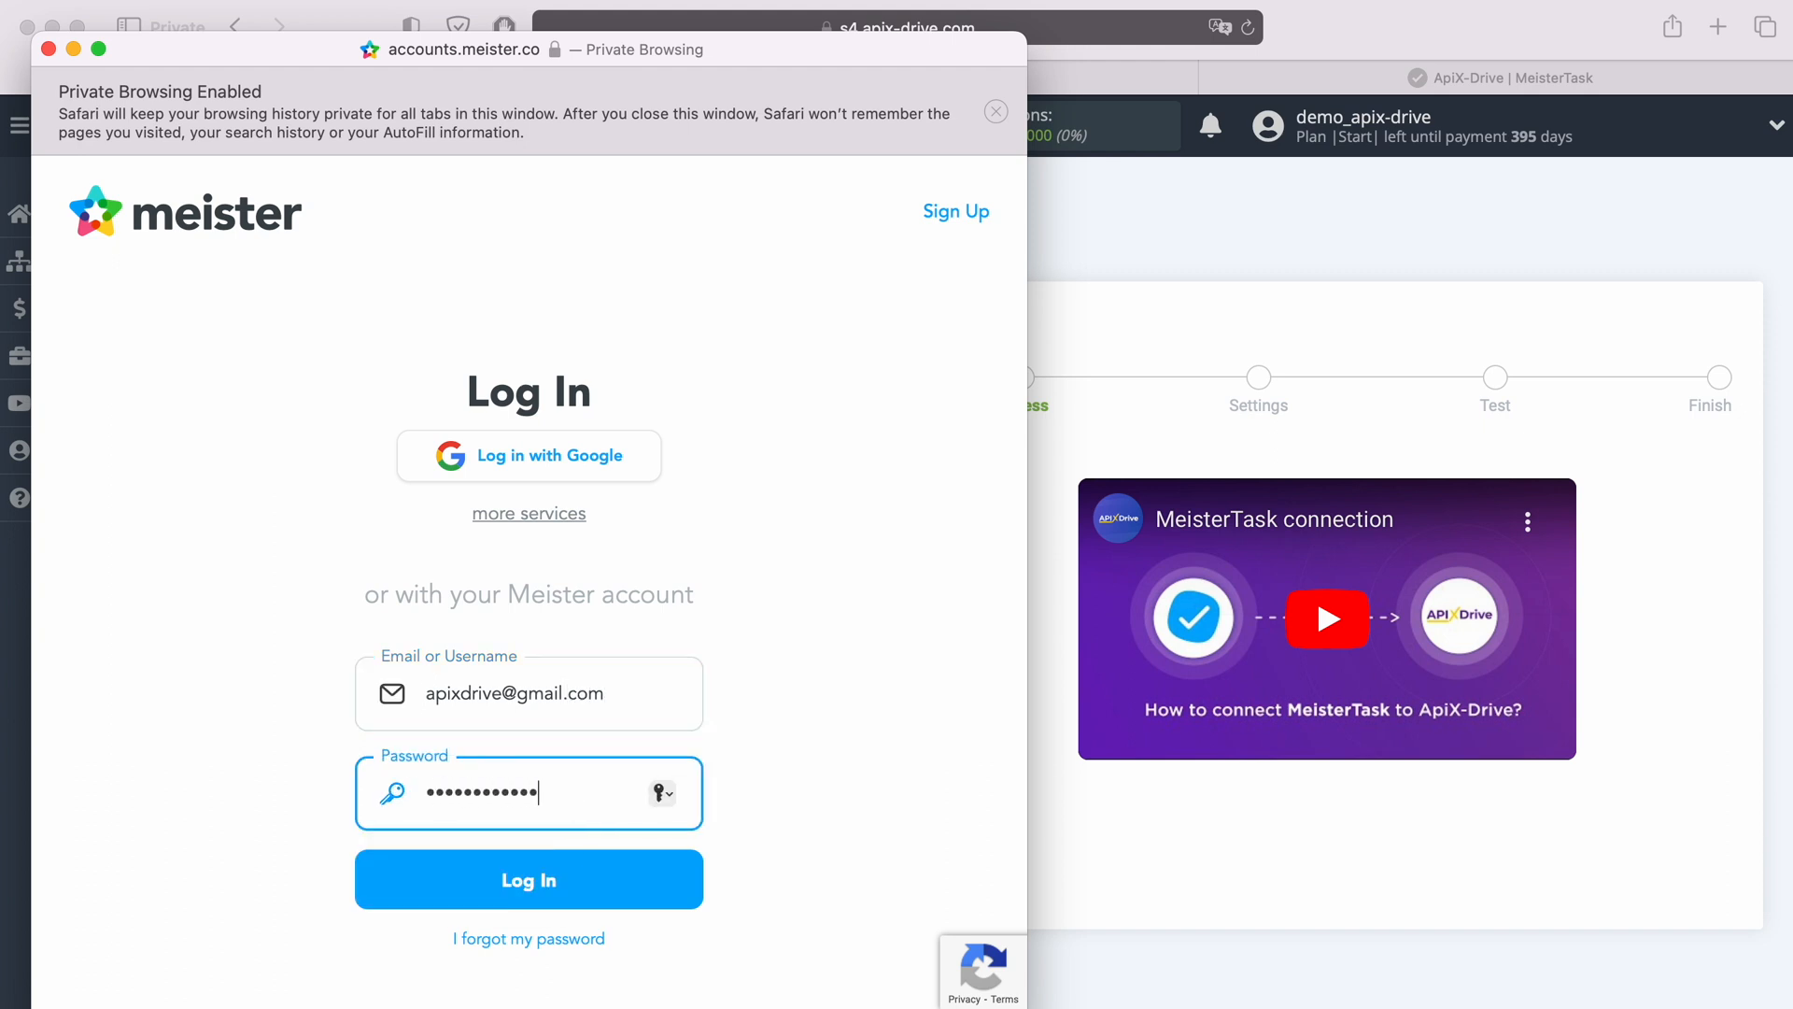
click(579, 883)
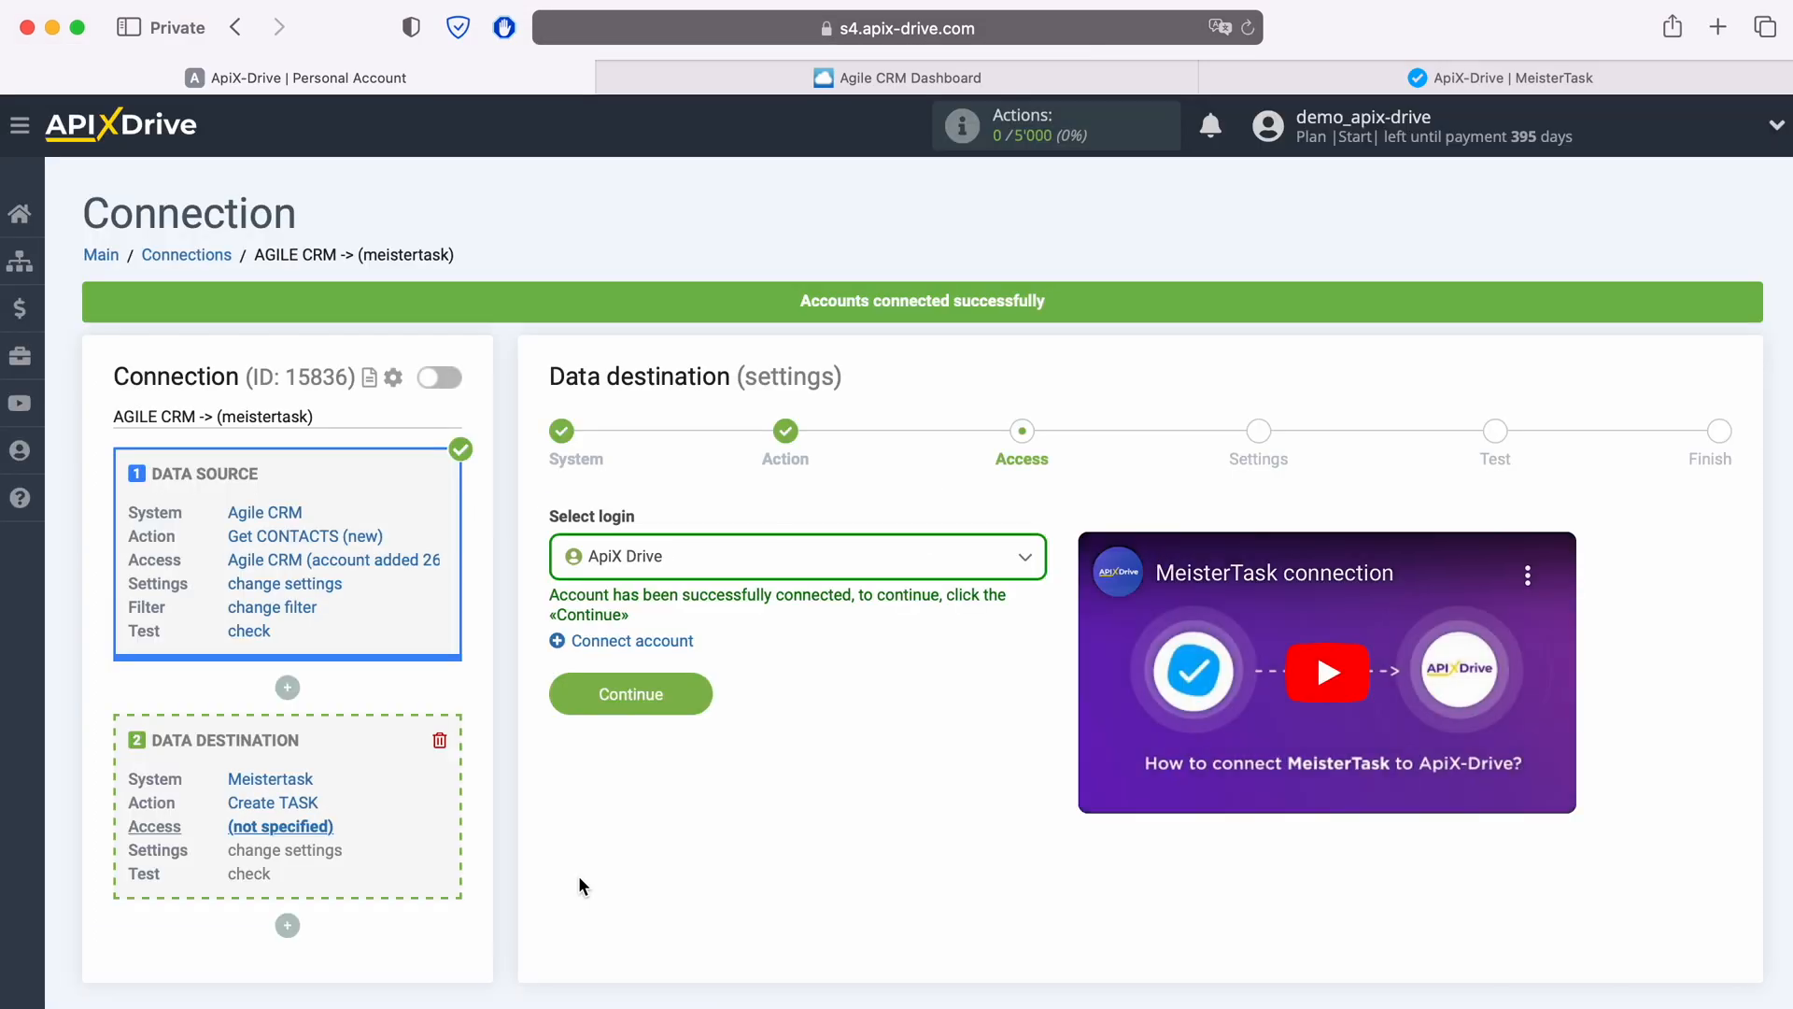
Step: Select the connected ApiX Drive MeisterTask login and continue
click(833, 570)
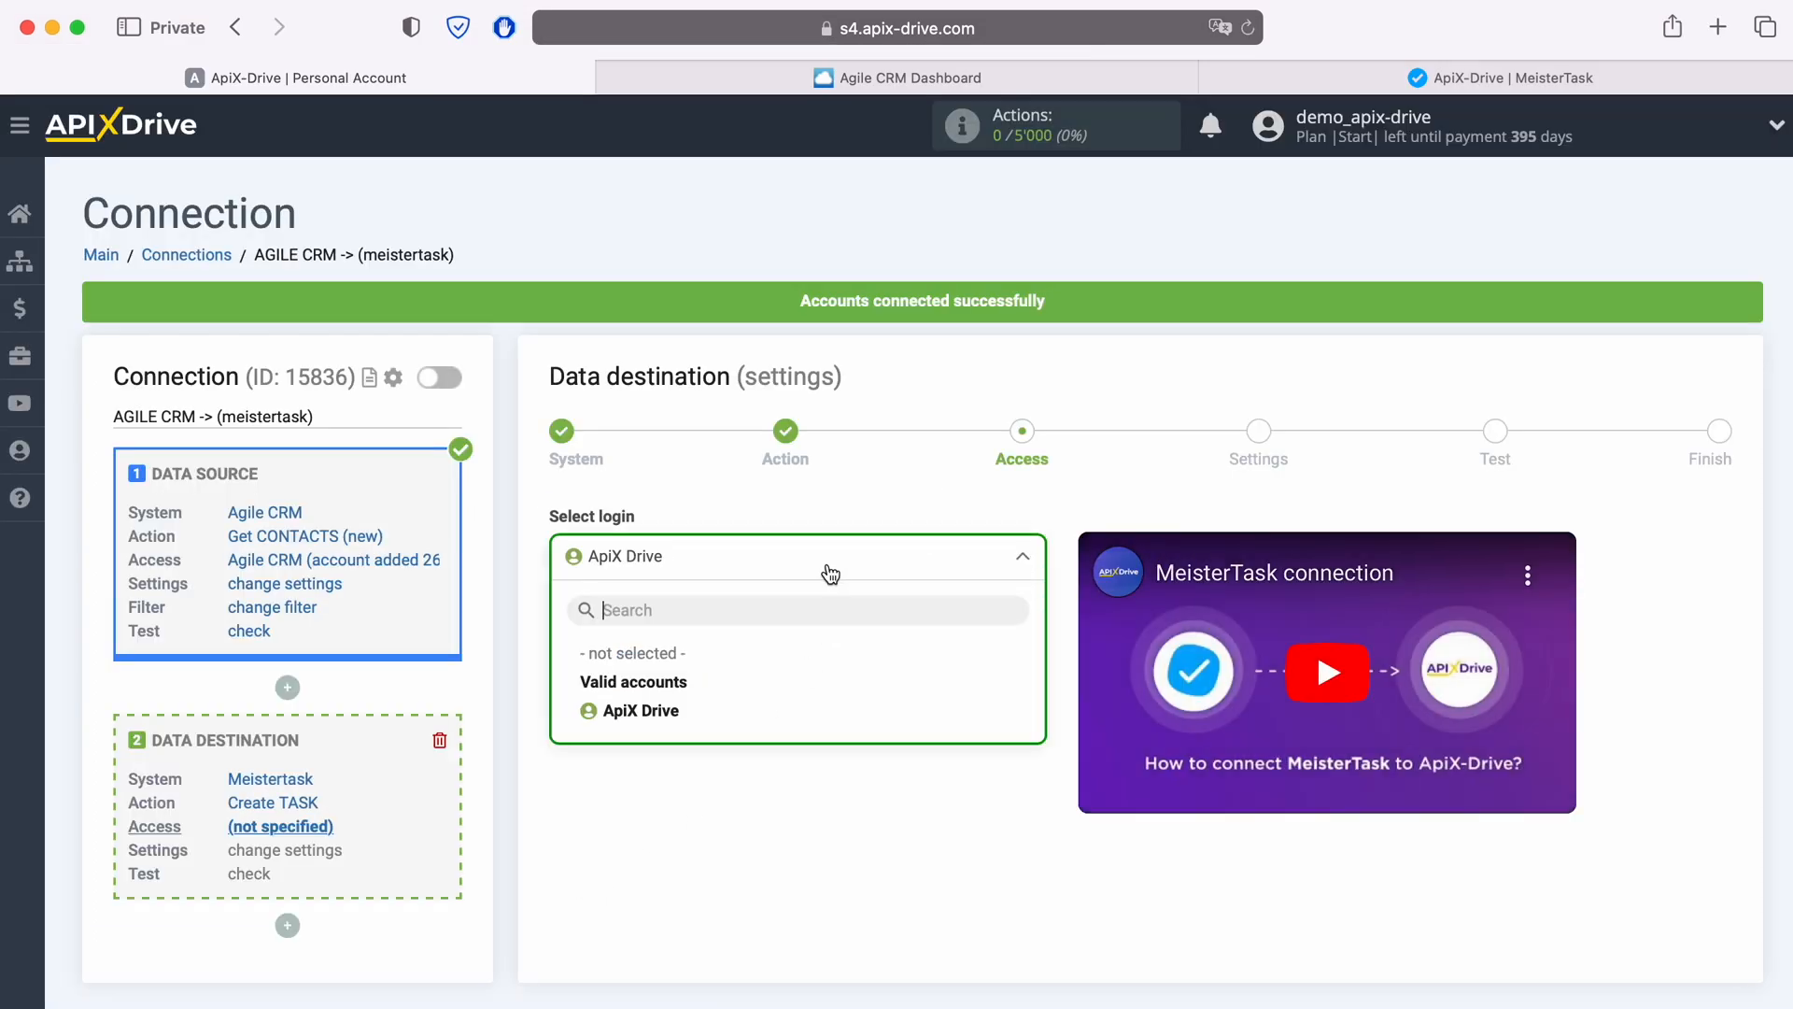
click(675, 716)
click(689, 702)
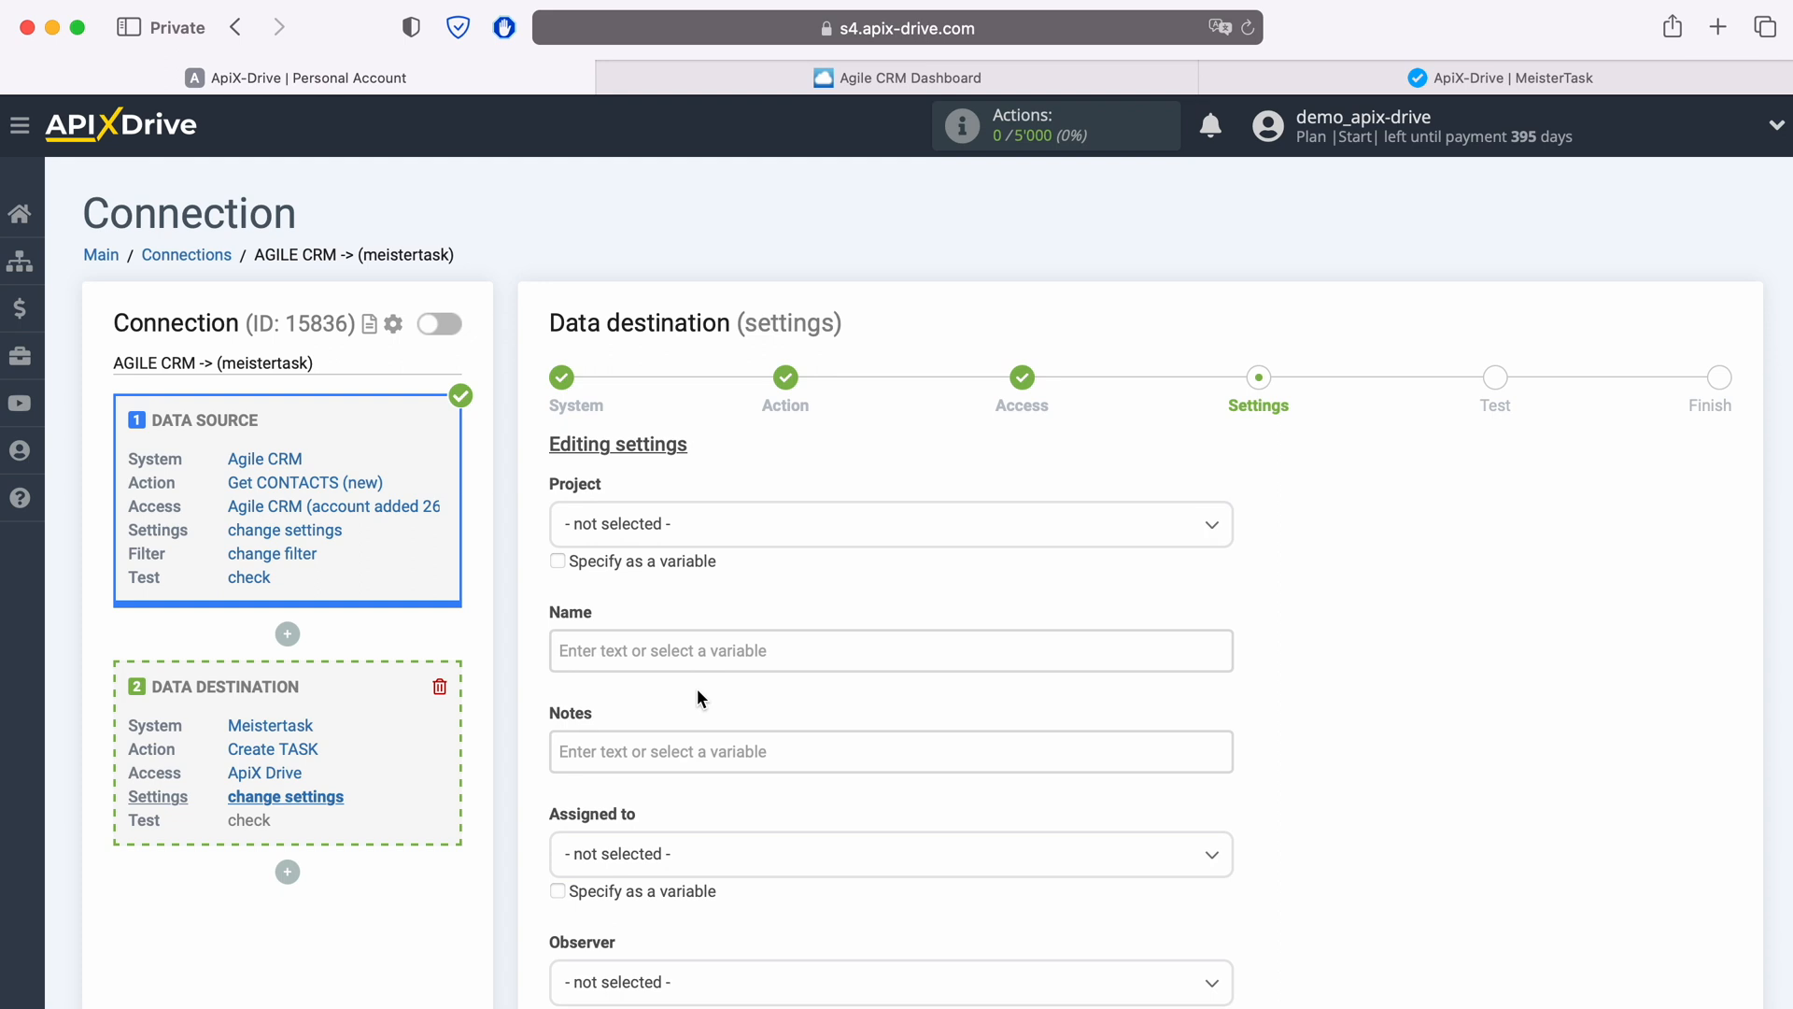
Step: Set the task Project to ApiX-Drive and the Section to Open
click(755, 526)
click(641, 646)
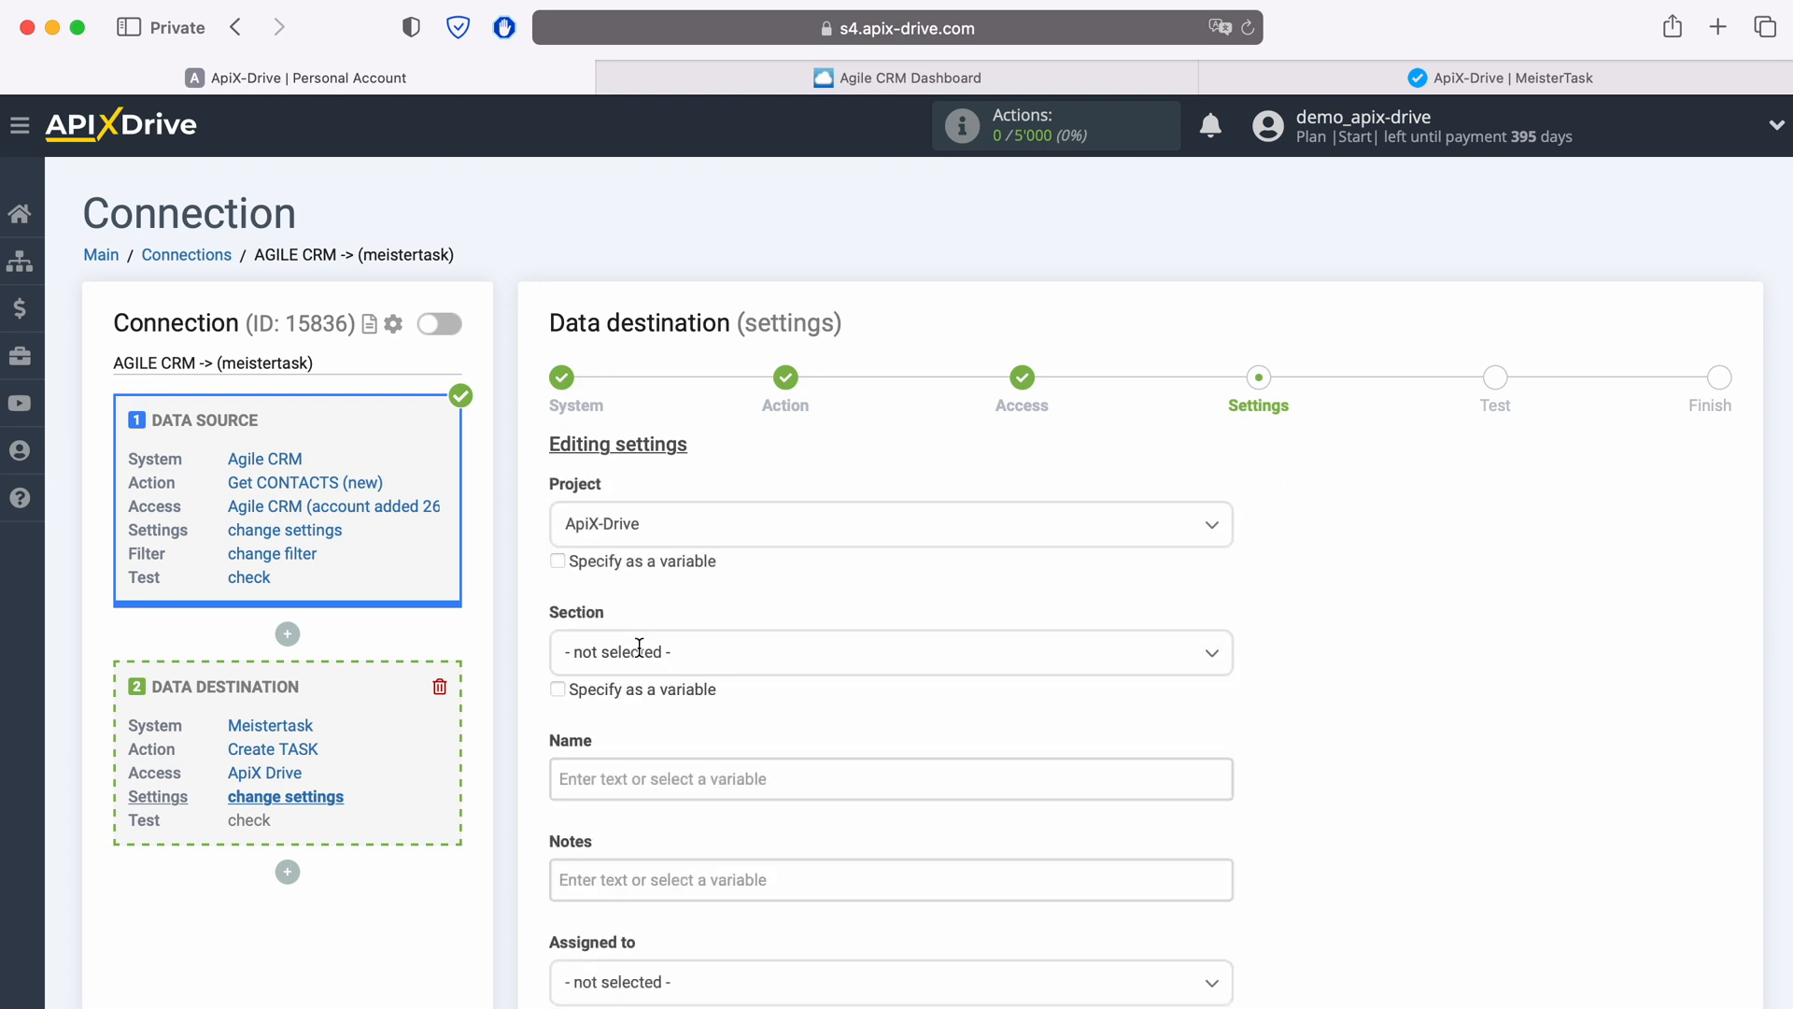
click(639, 648)
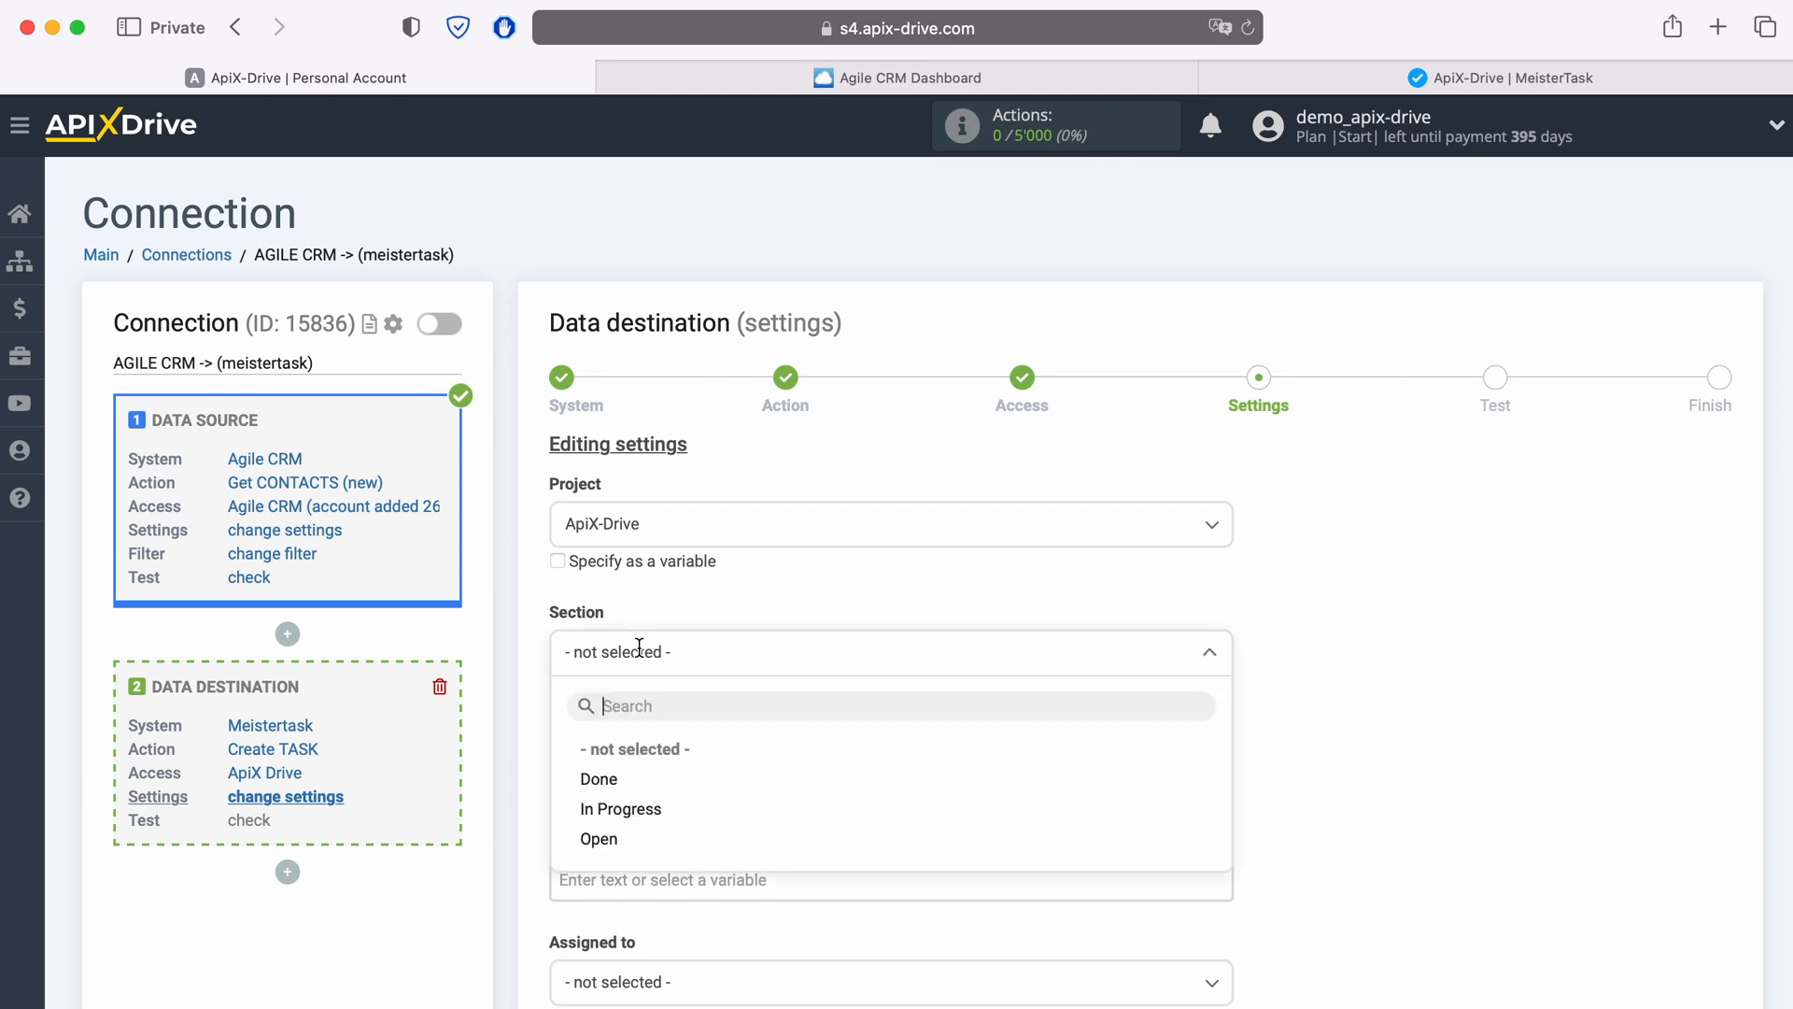
click(609, 831)
Step: Insert the Agile CRM First name and Last name variables into the task Name field
scroll(741, 726, down, 3)
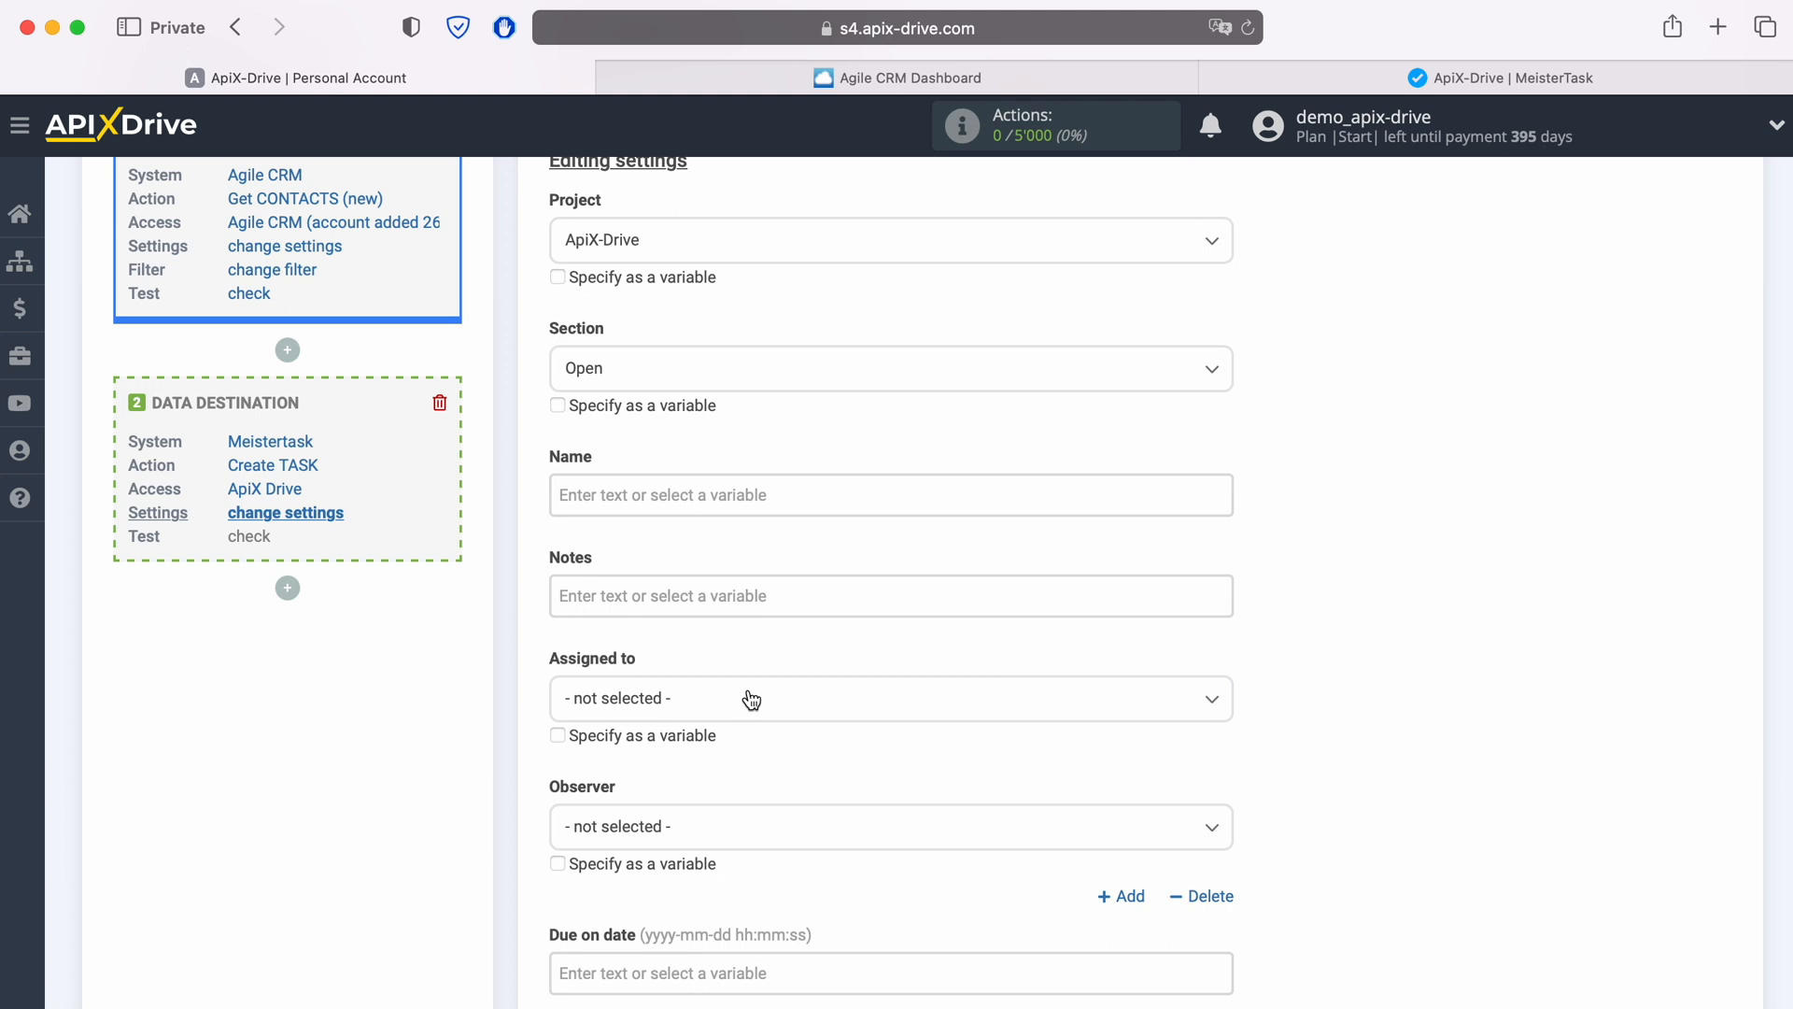
click(649, 494)
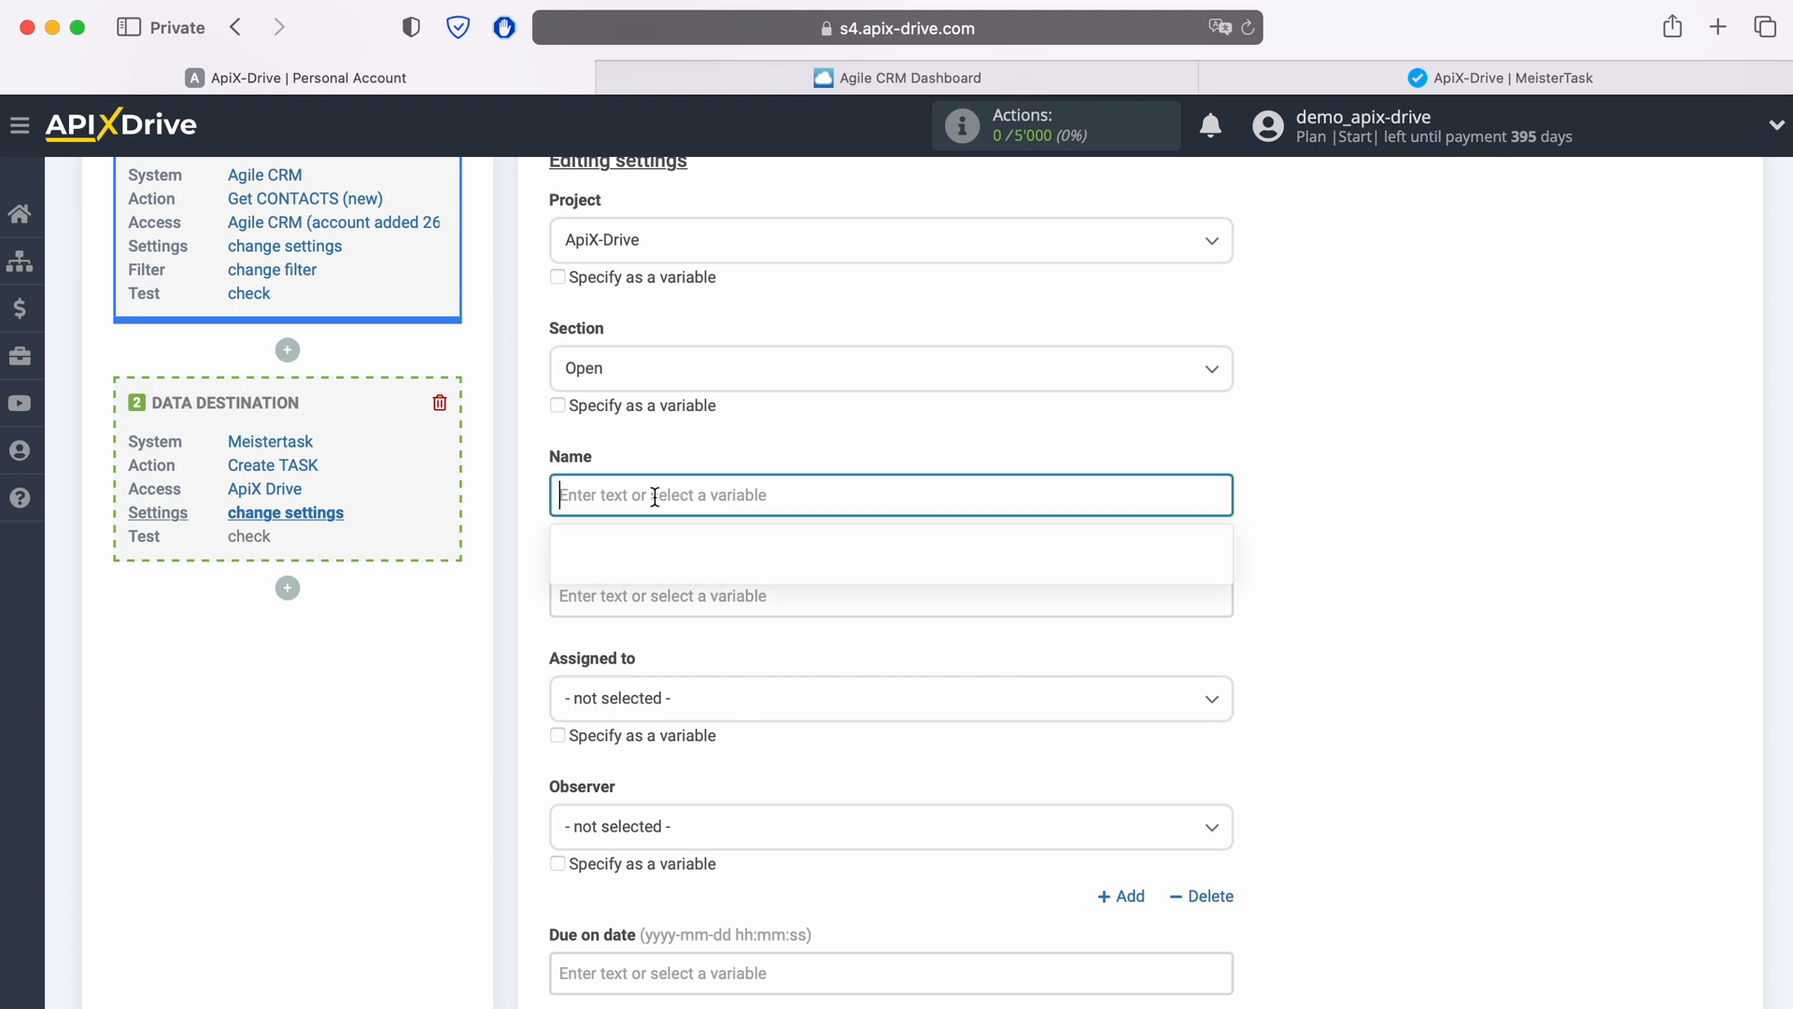
scroll(653, 496, down, 3)
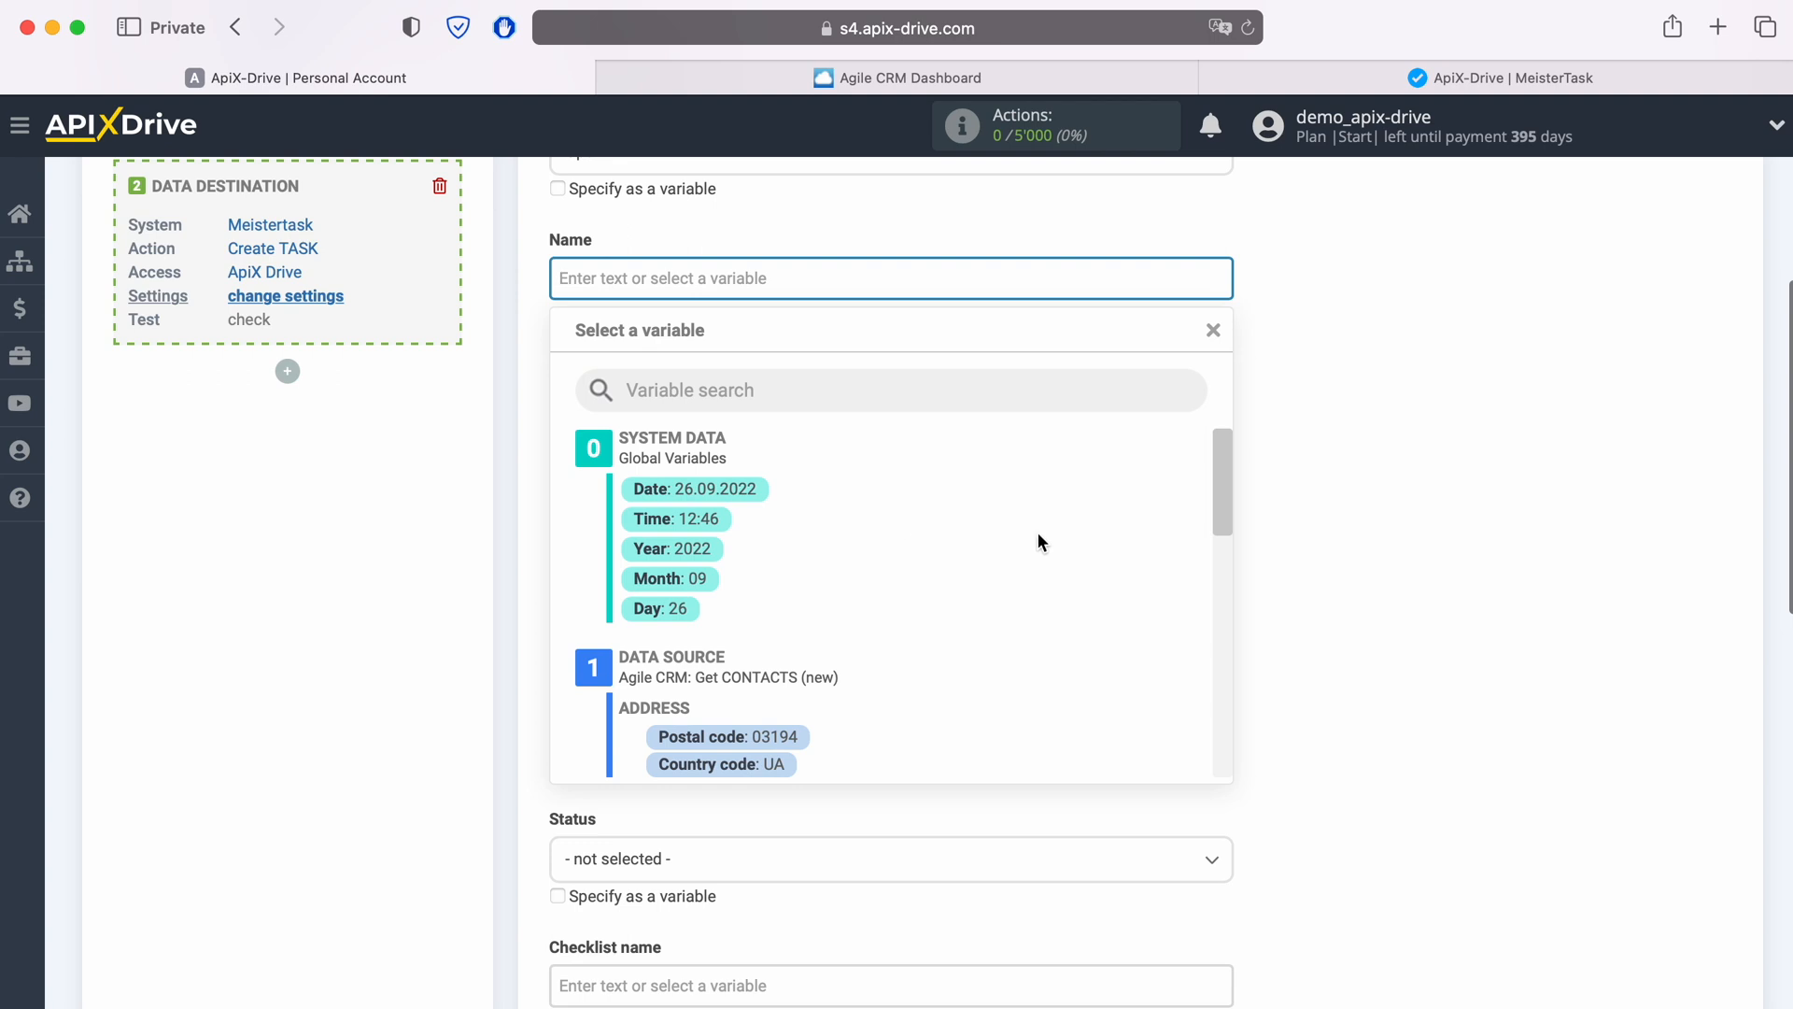
scroll(1039, 537, down, 5)
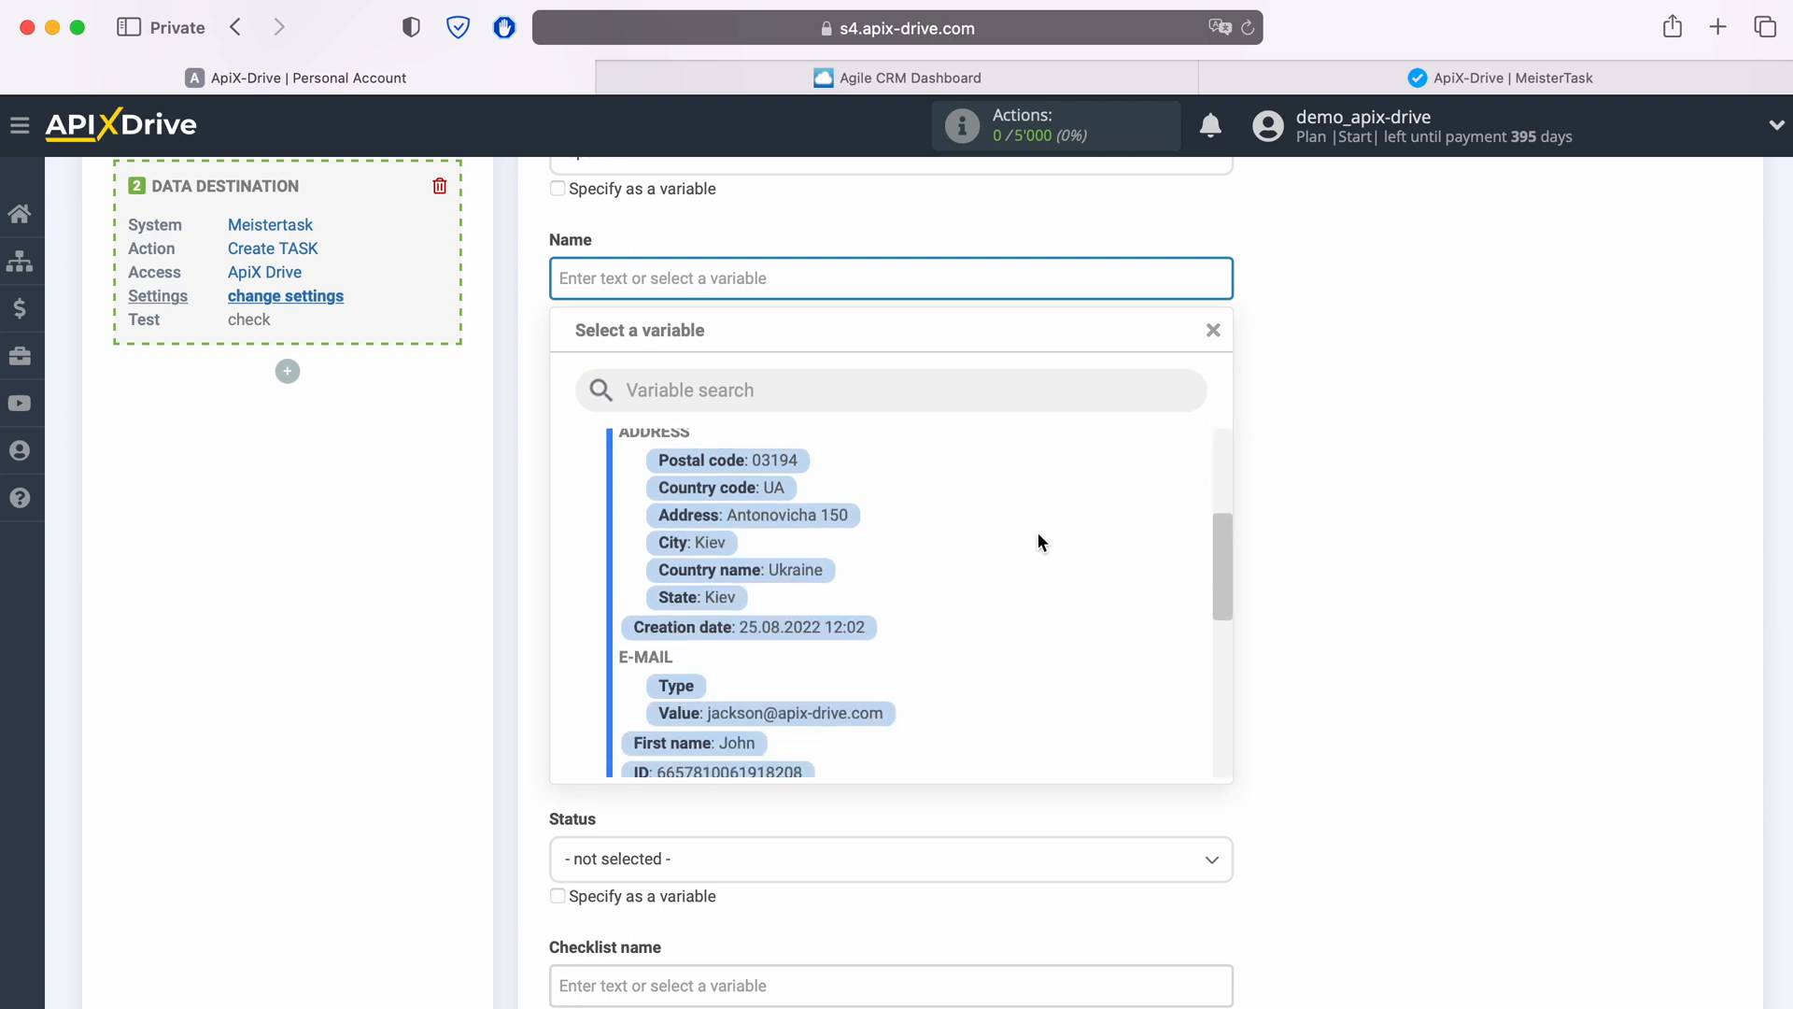
scroll(1038, 541, down, 3)
click(737, 628)
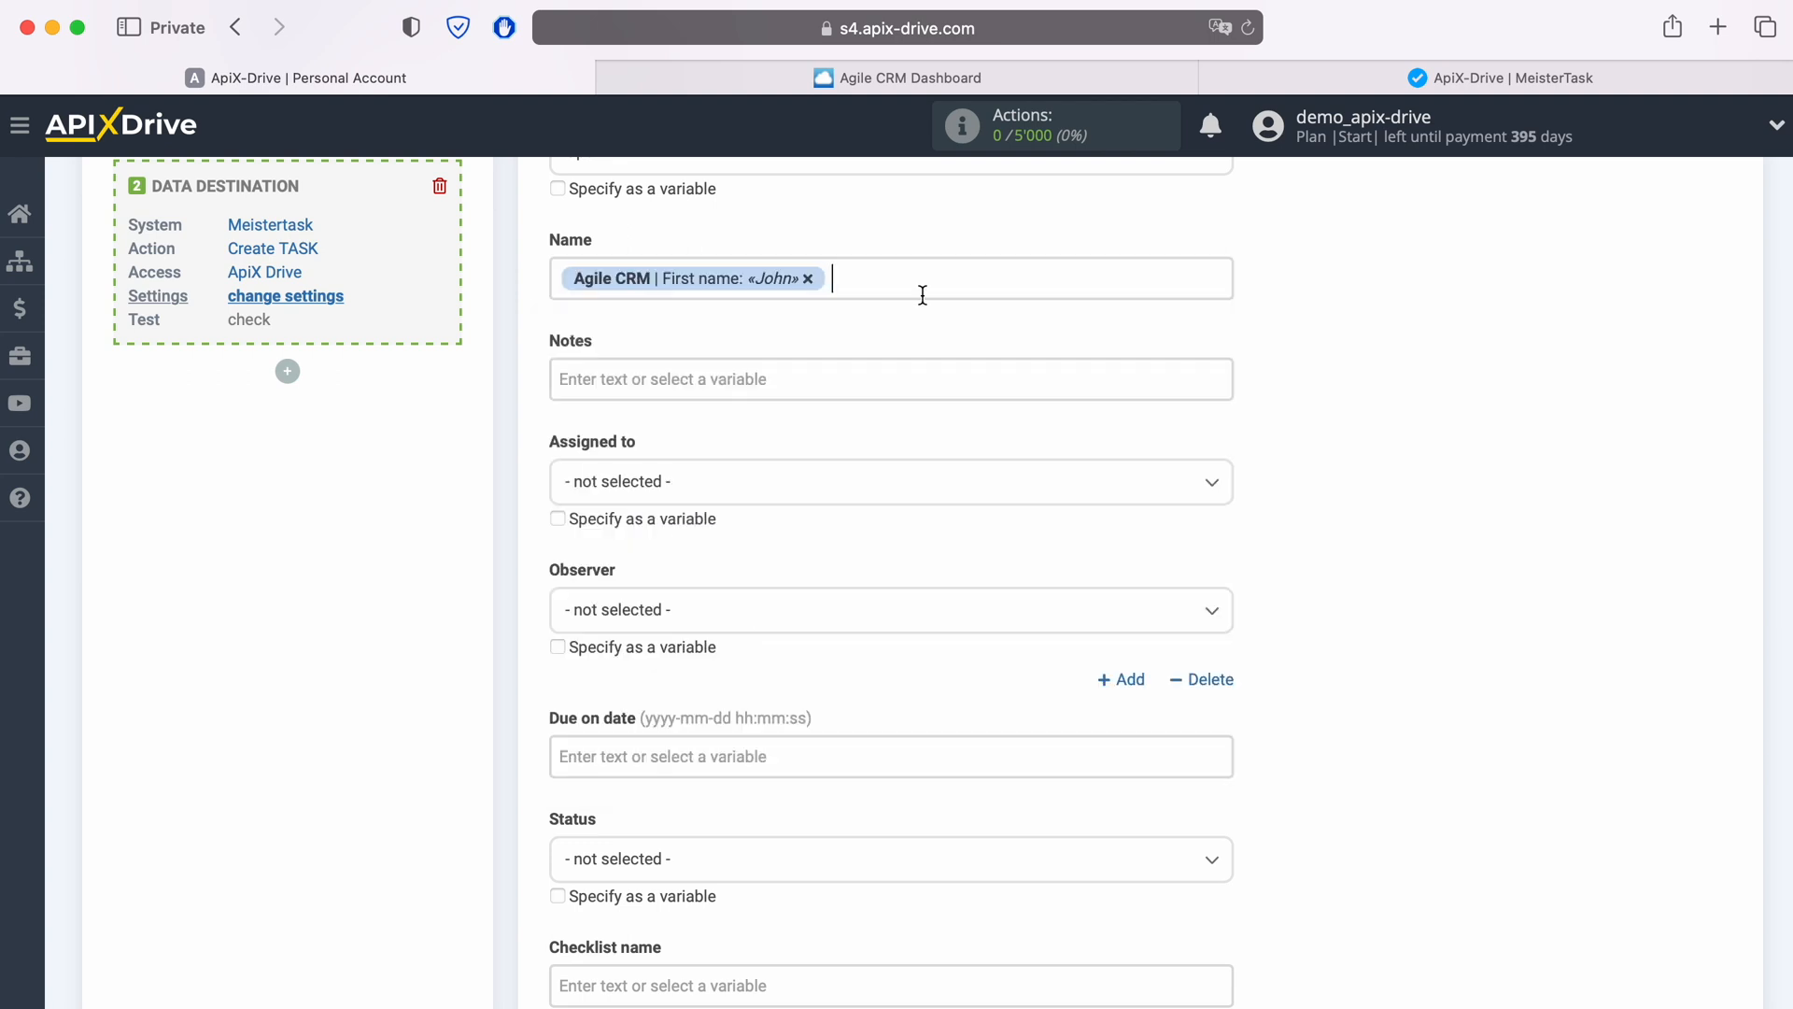
click(922, 295)
click(754, 691)
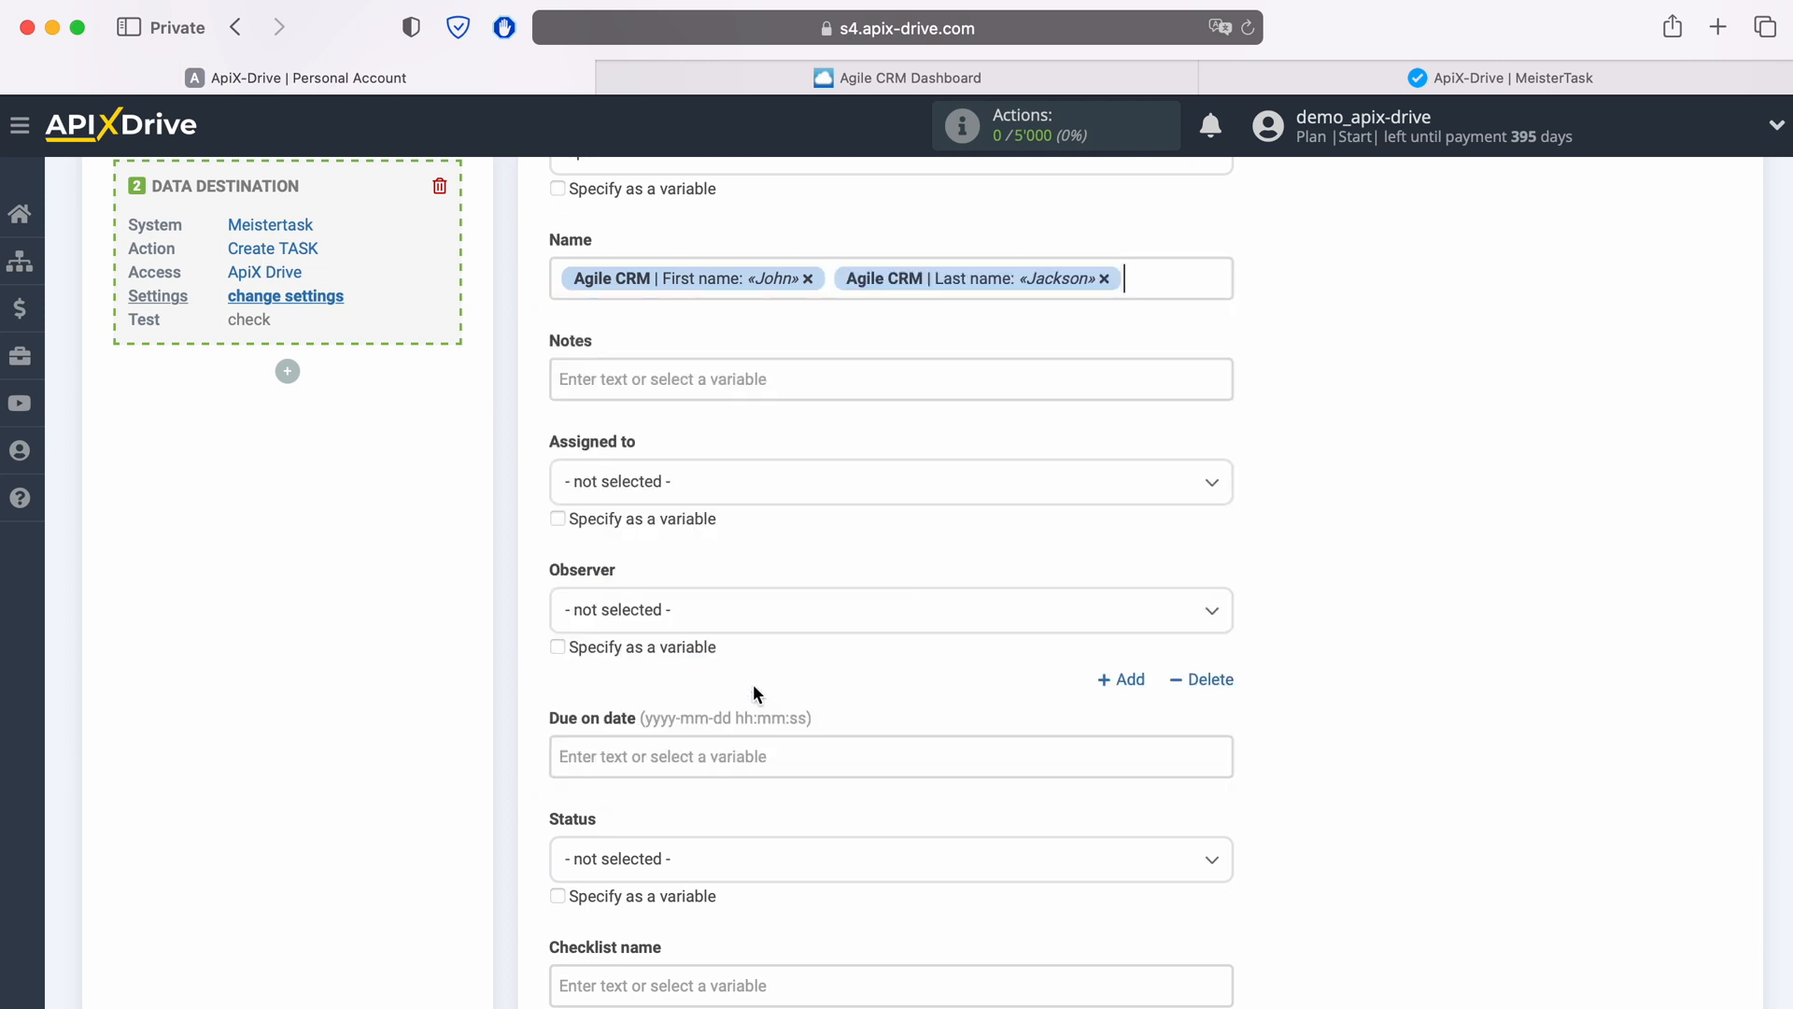
Step: Prefix the task Name with the text "New CONTACT from AgileCRM" before the name variables
click(569, 297)
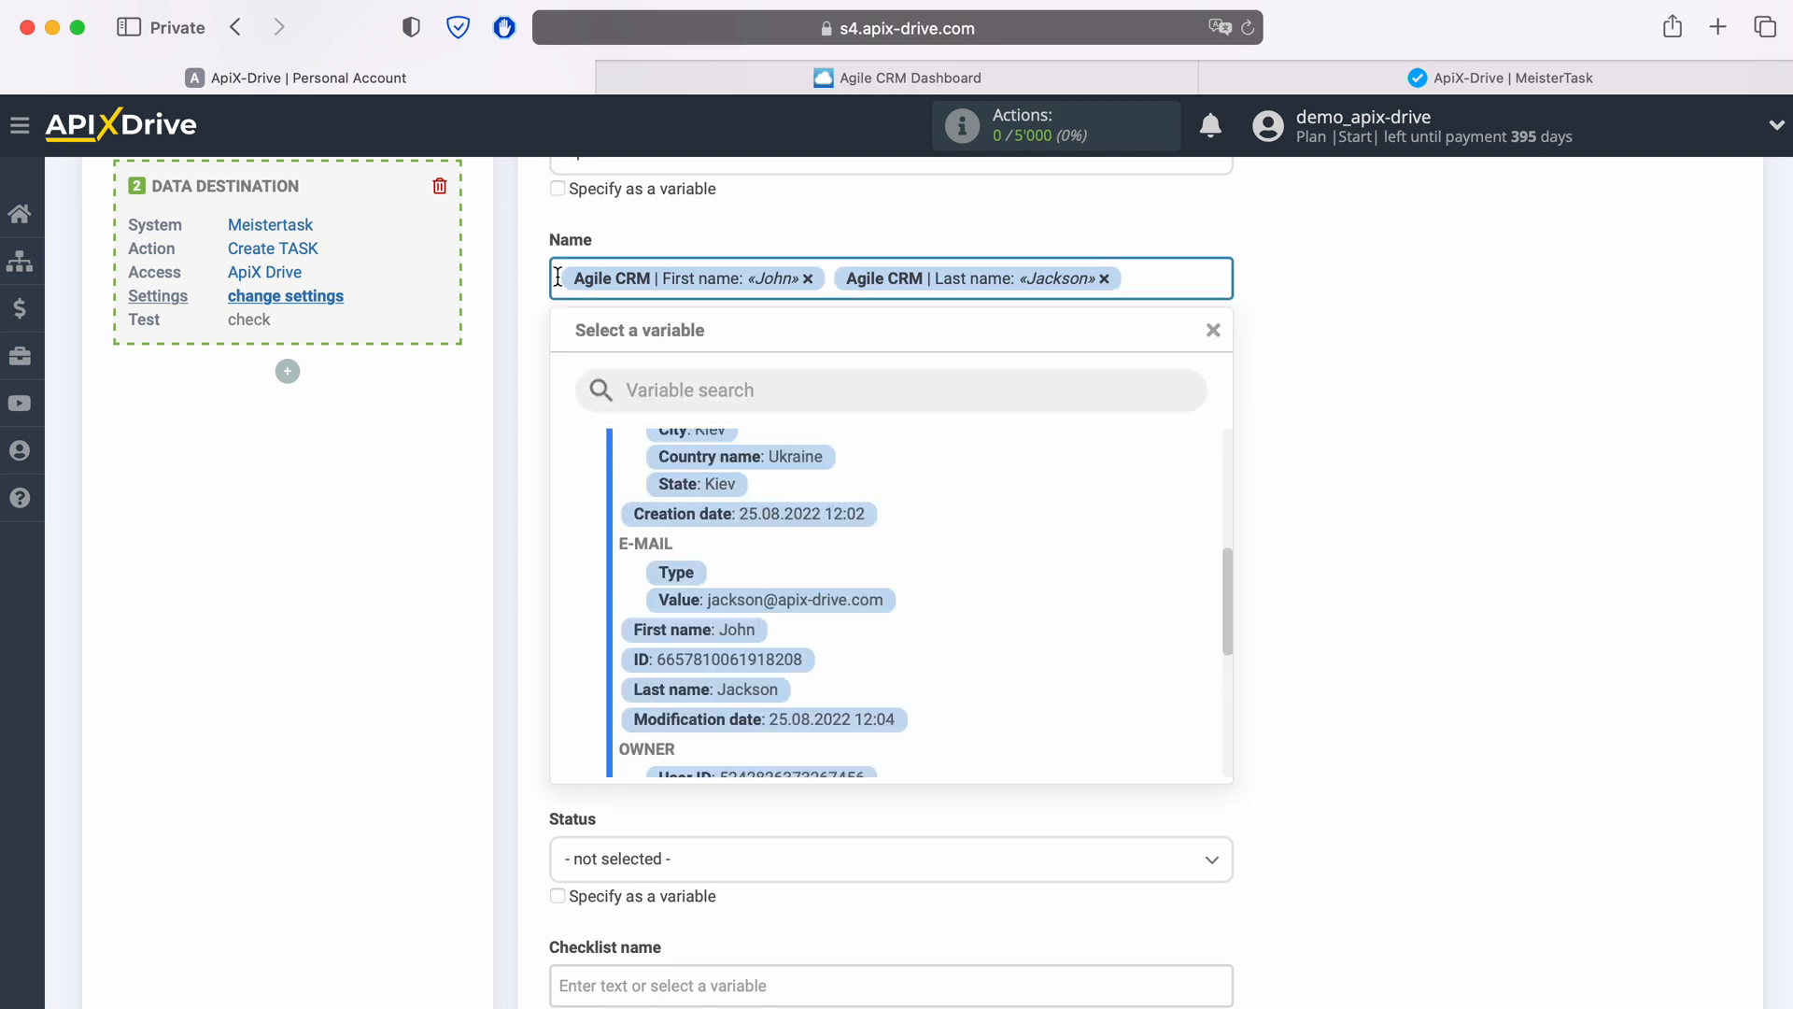
text(New CONTAC)
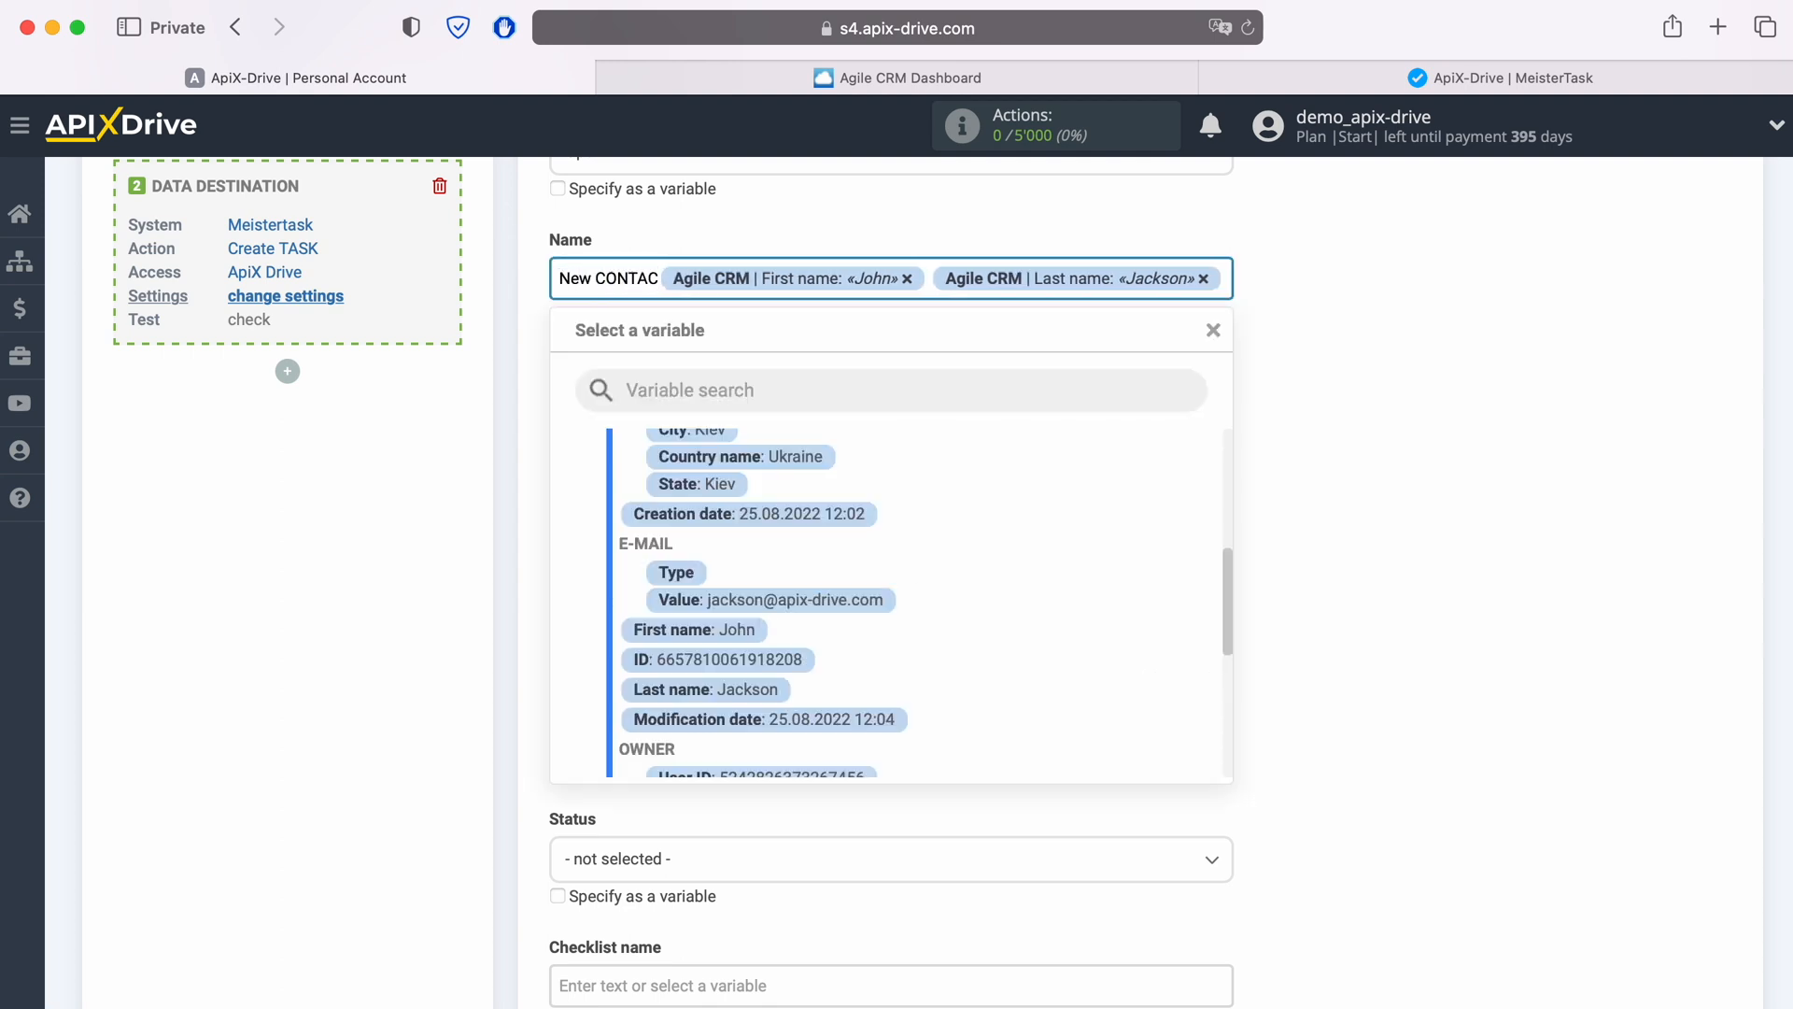
text(T from Agile)
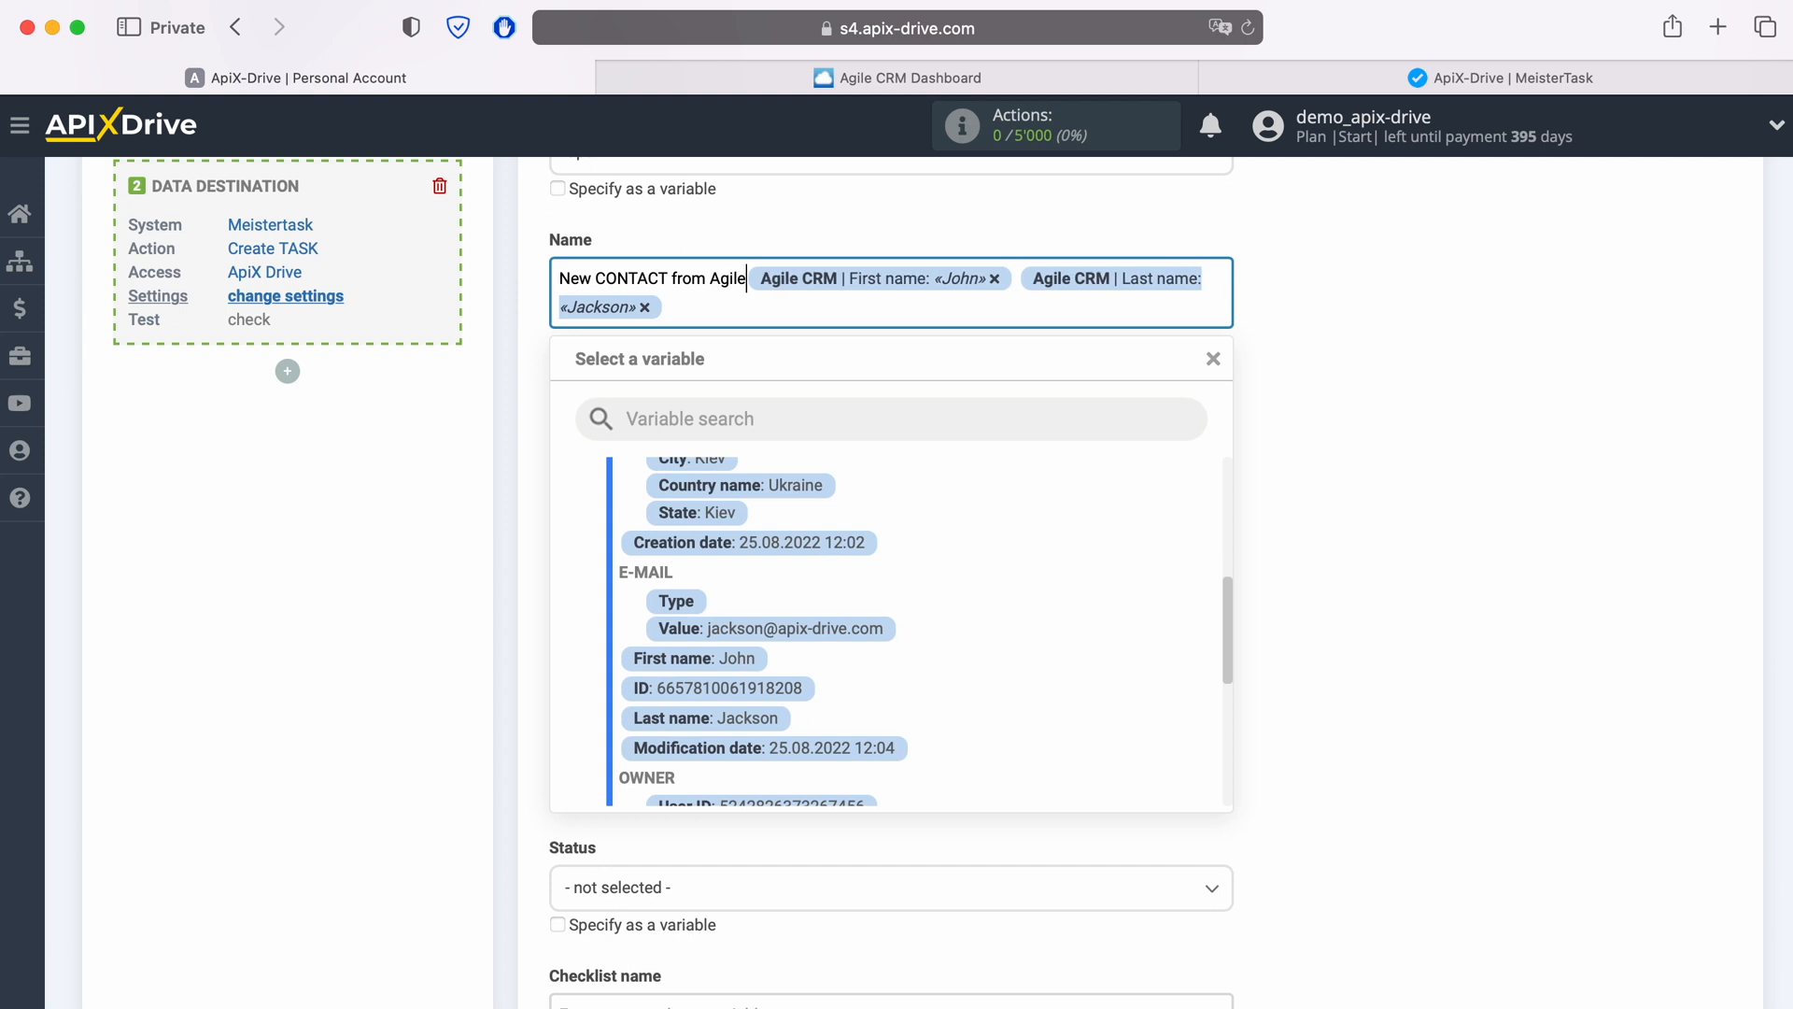
text(CRM)
click(1371, 373)
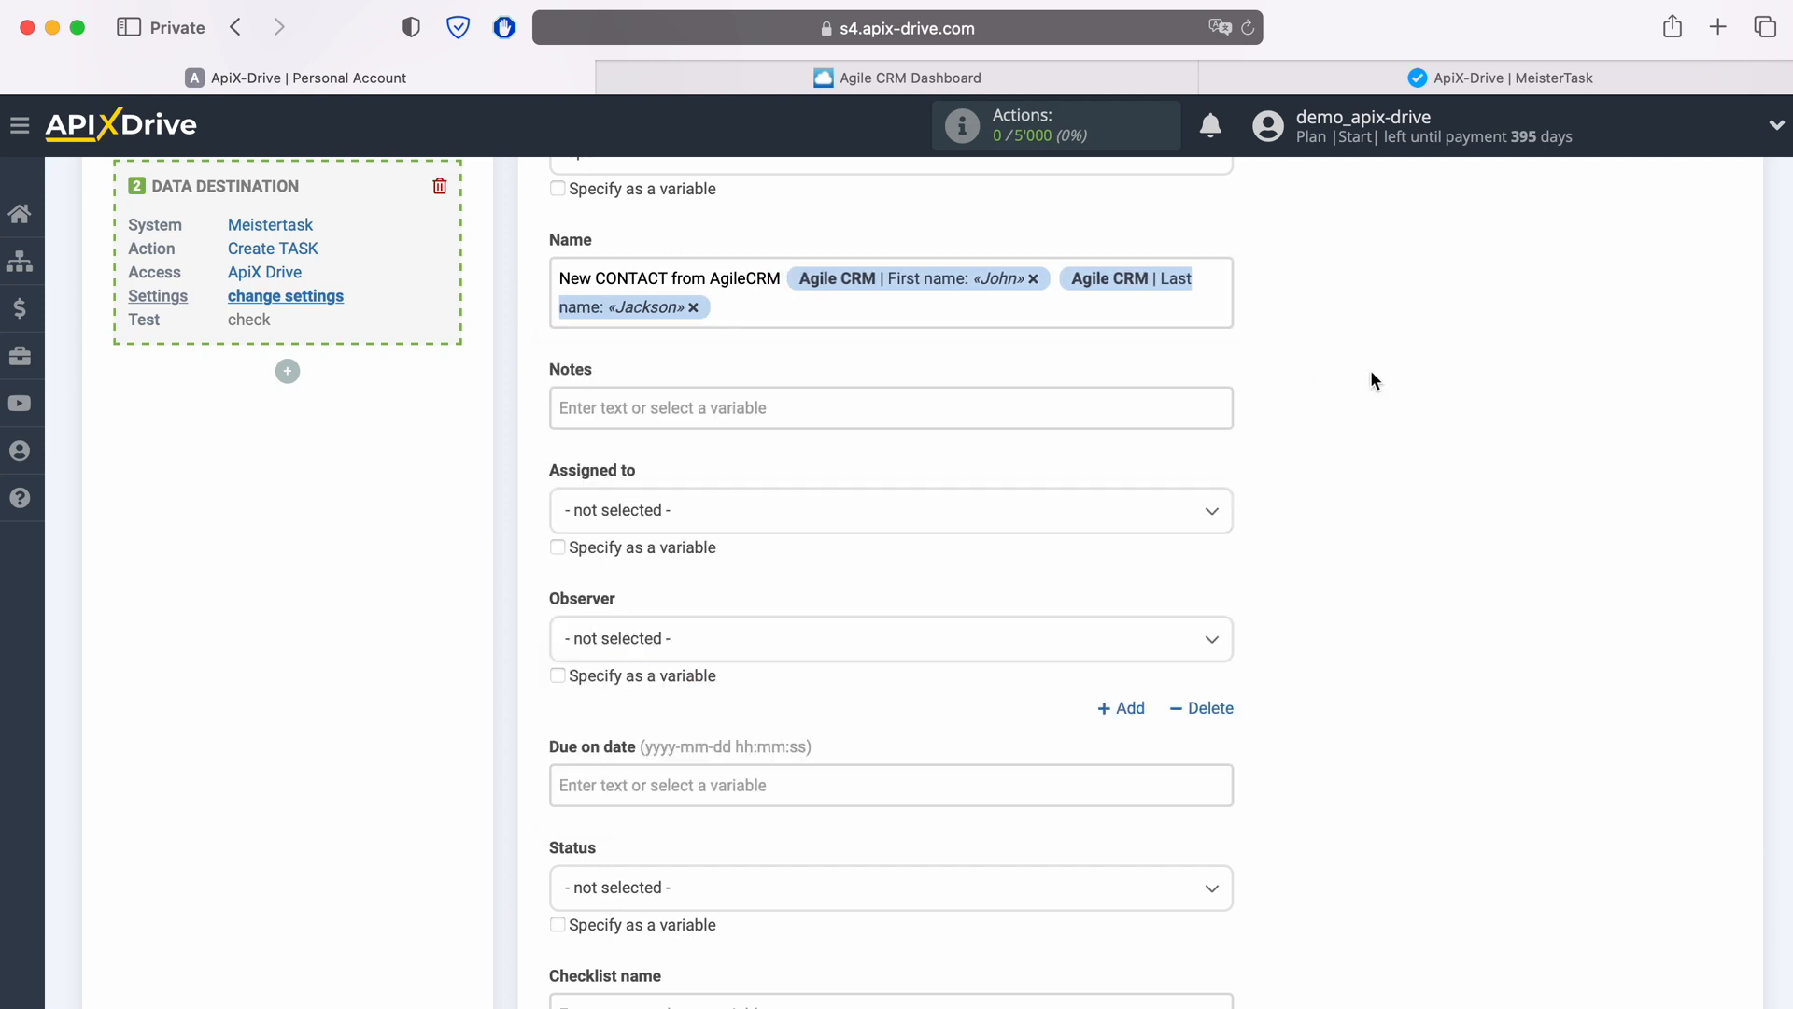
Step: Enter "Date" in the Notes field followed by the Agile CRM Creation date variable
scroll(1370, 369, down, 2)
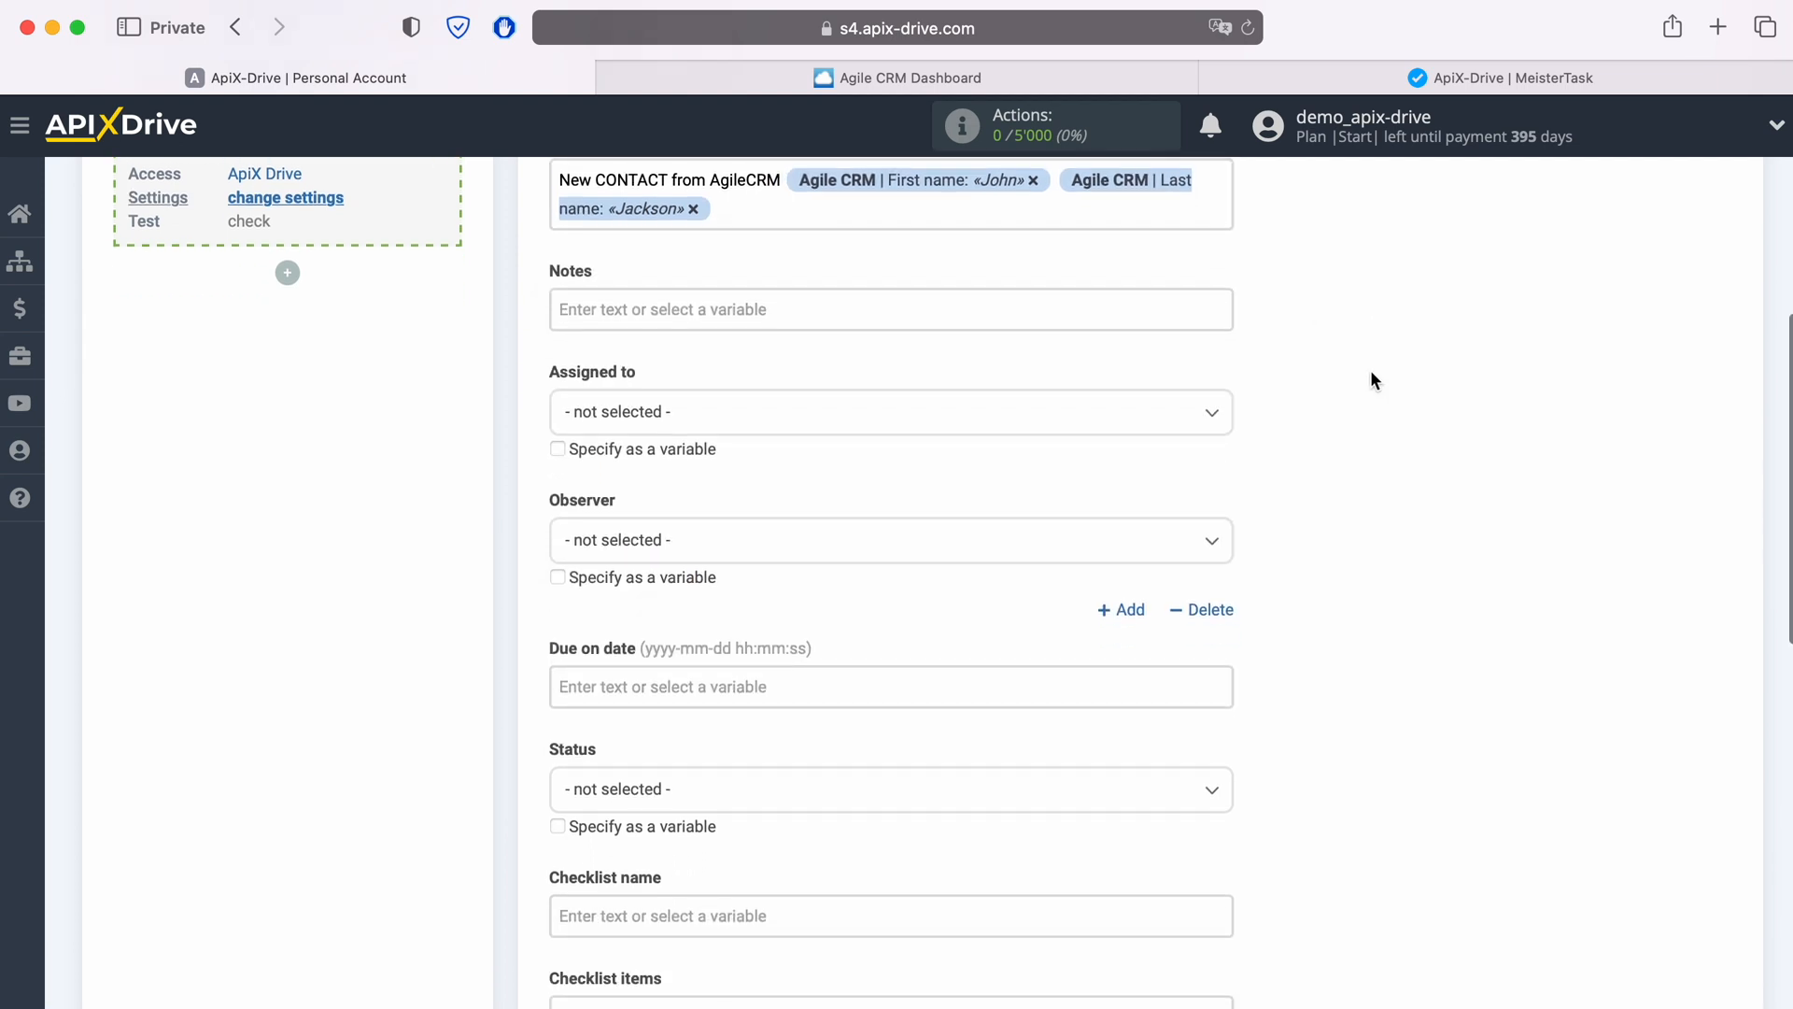
click(737, 323)
text(Date)
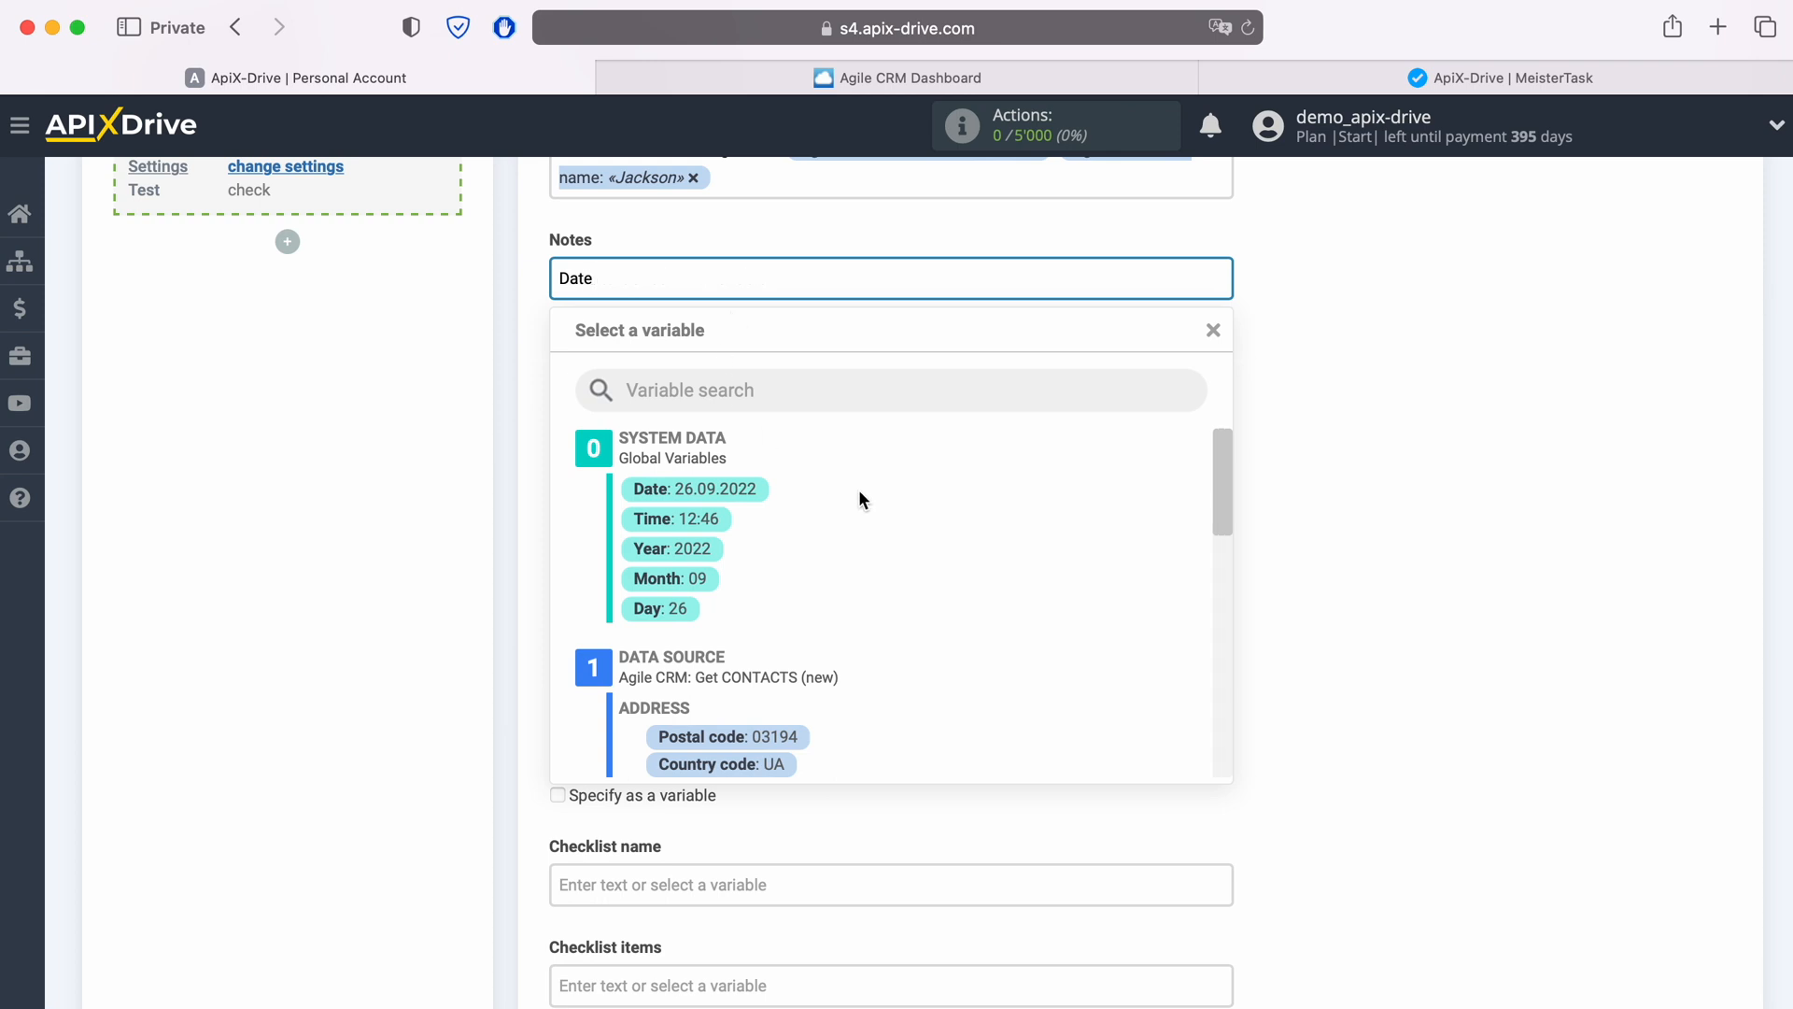
scroll(955, 549, down, 5)
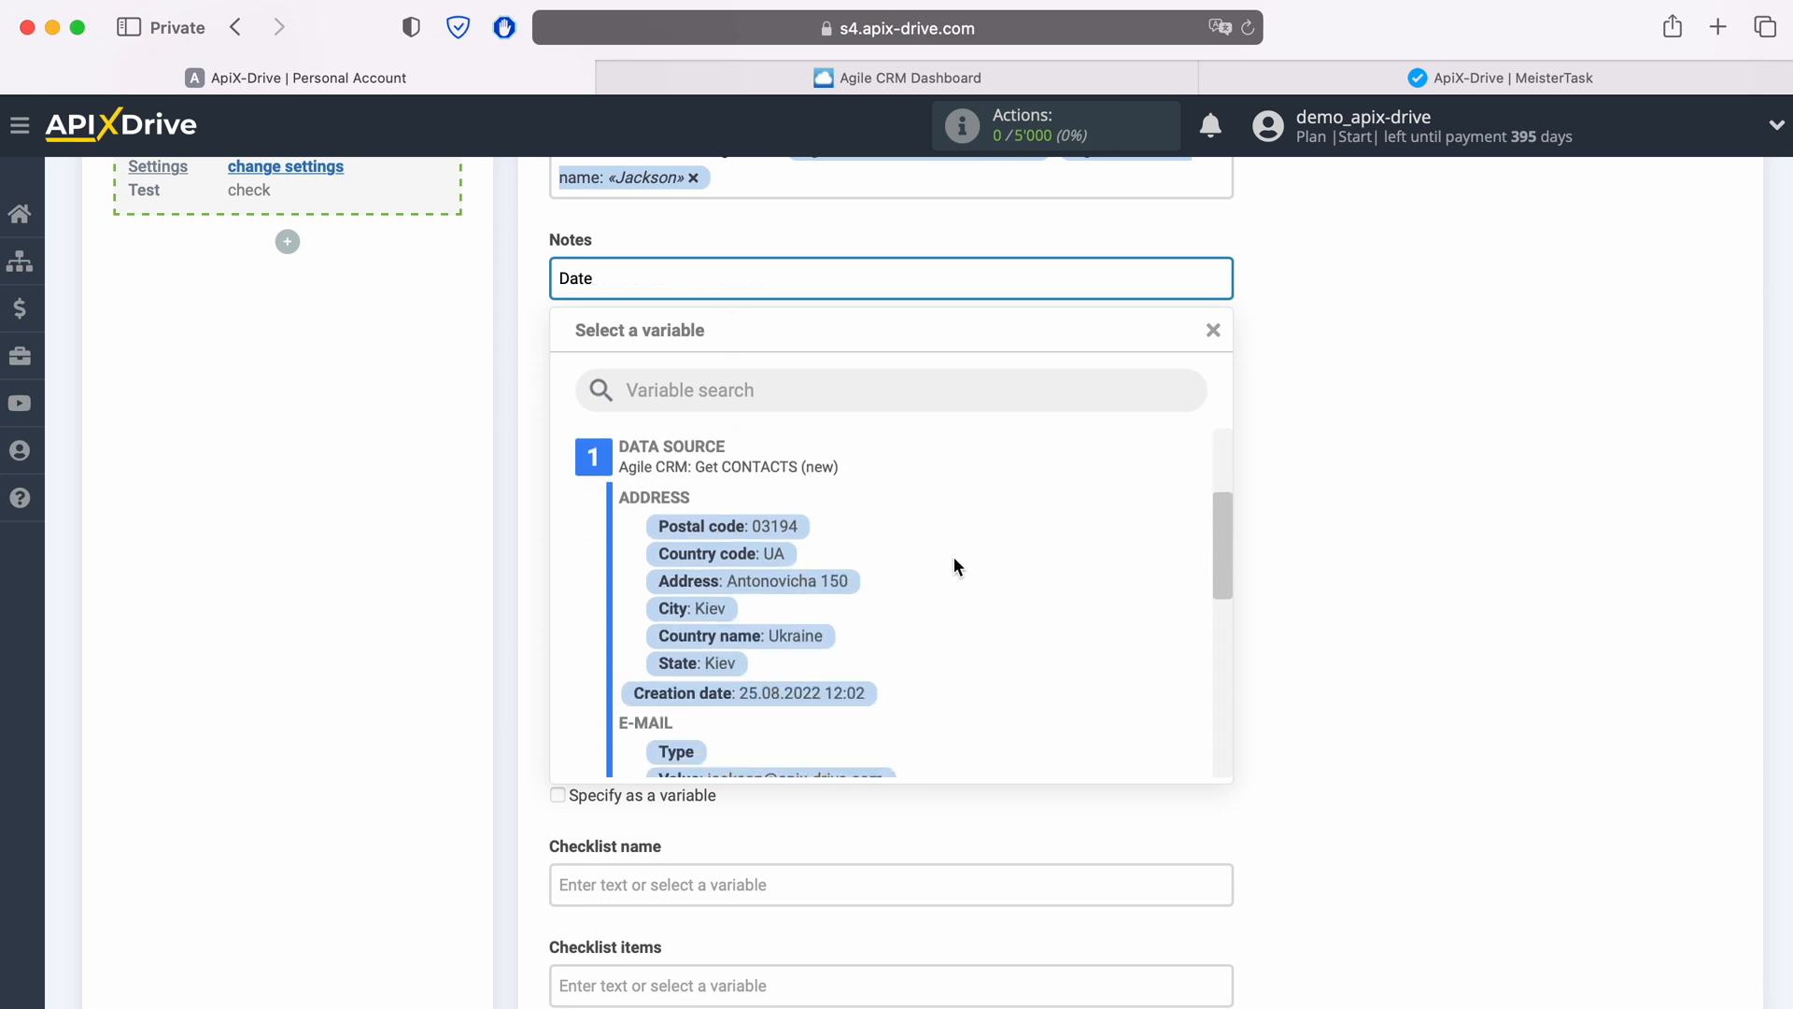
click(801, 692)
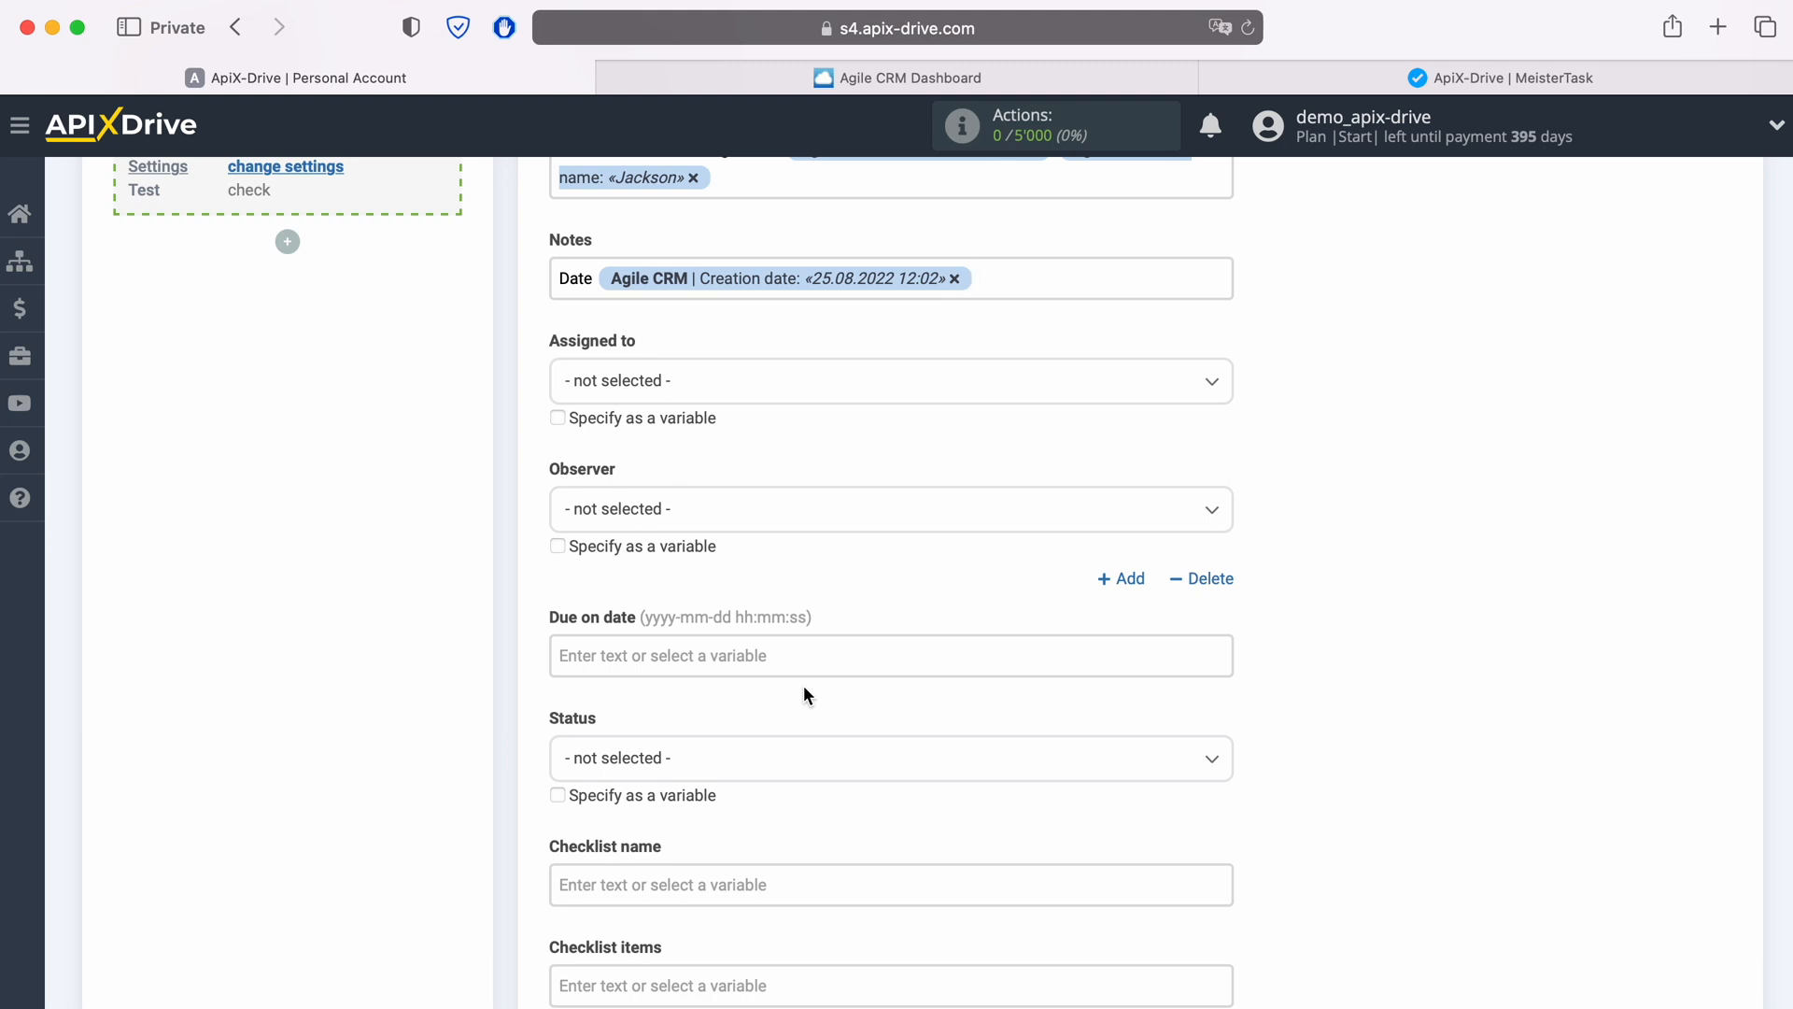
Step: Add a new Notes line labelled "Name" followed by the Agile CRM First name and Last name variables
key(Return)
text(Name)
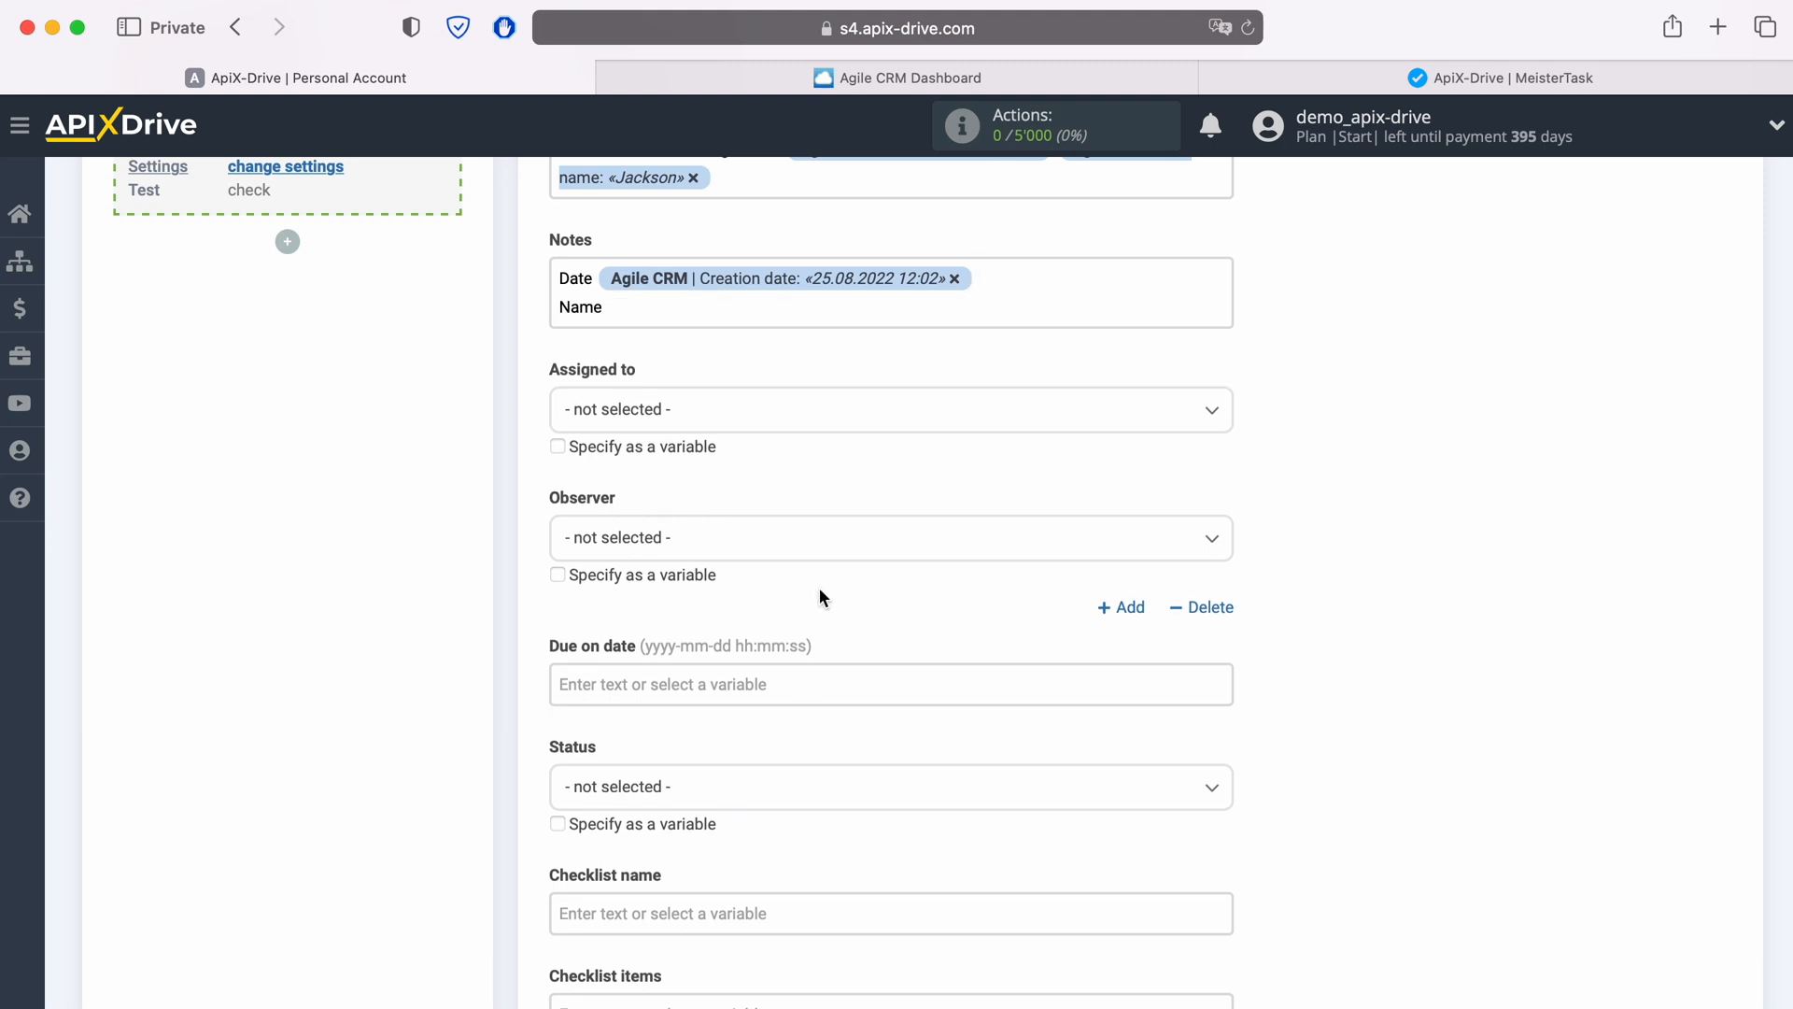
click(648, 308)
scroll(841, 616, down, 4)
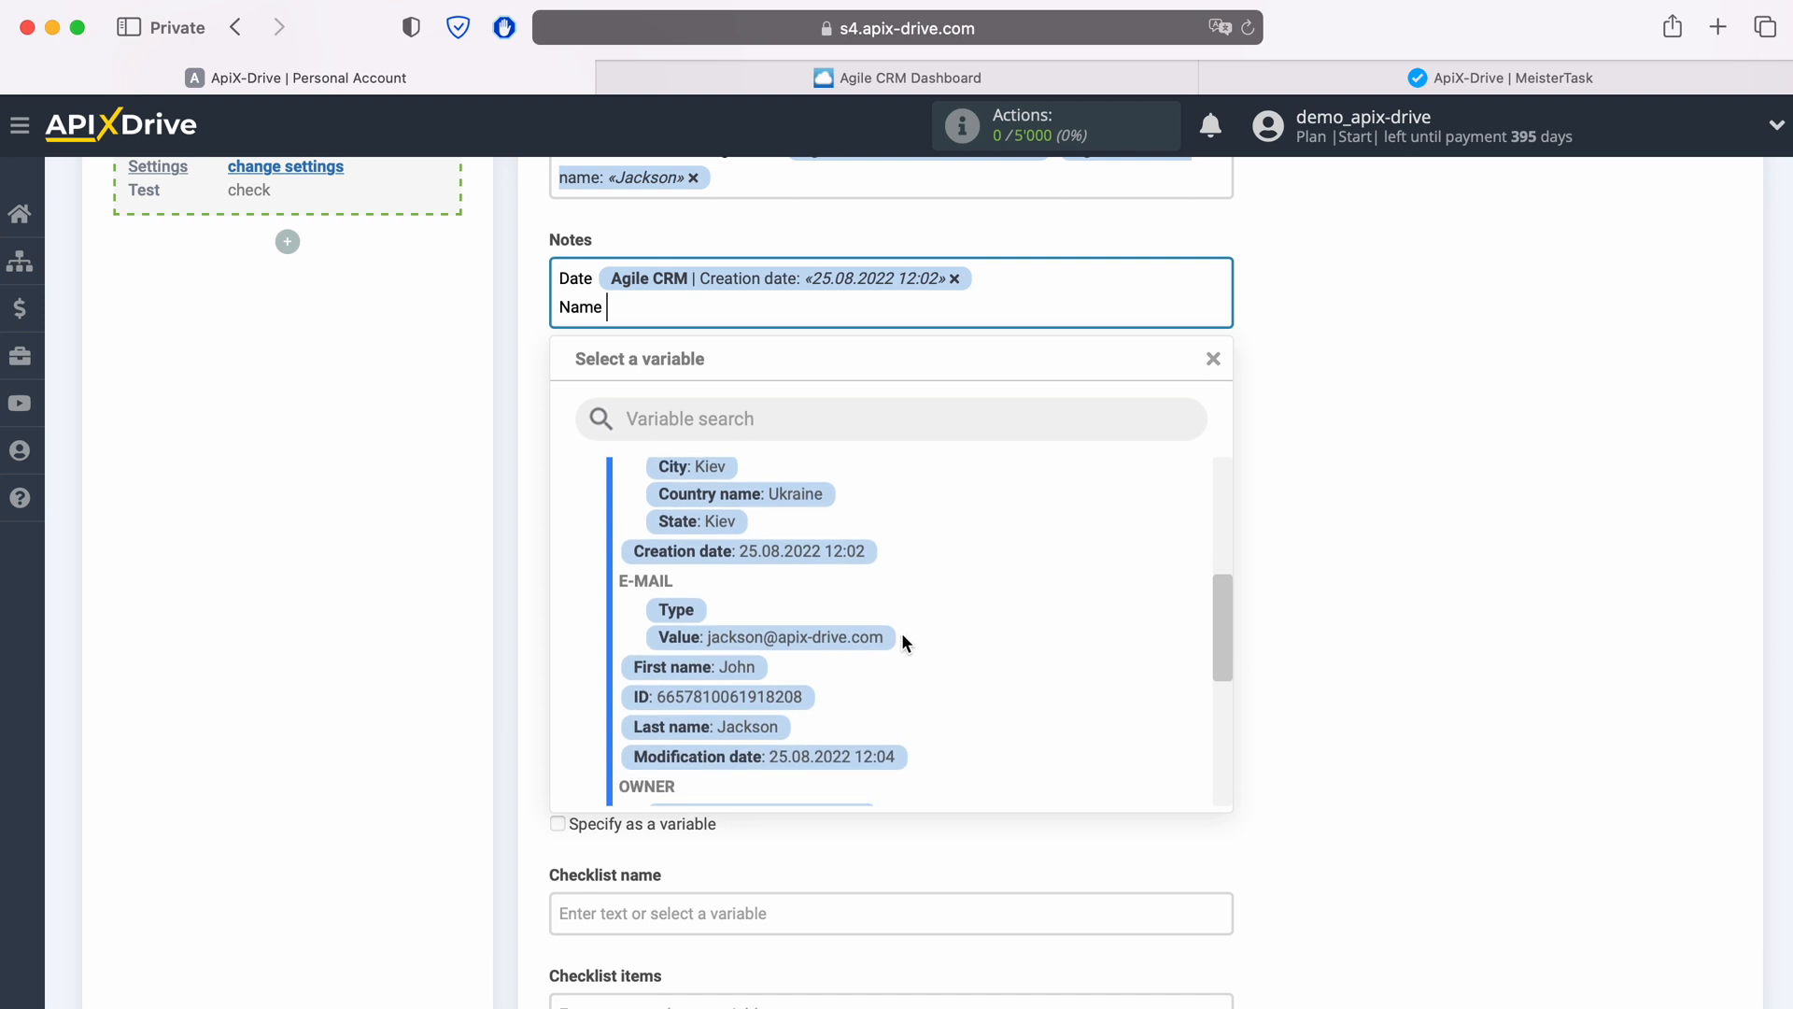
click(696, 666)
click(928, 308)
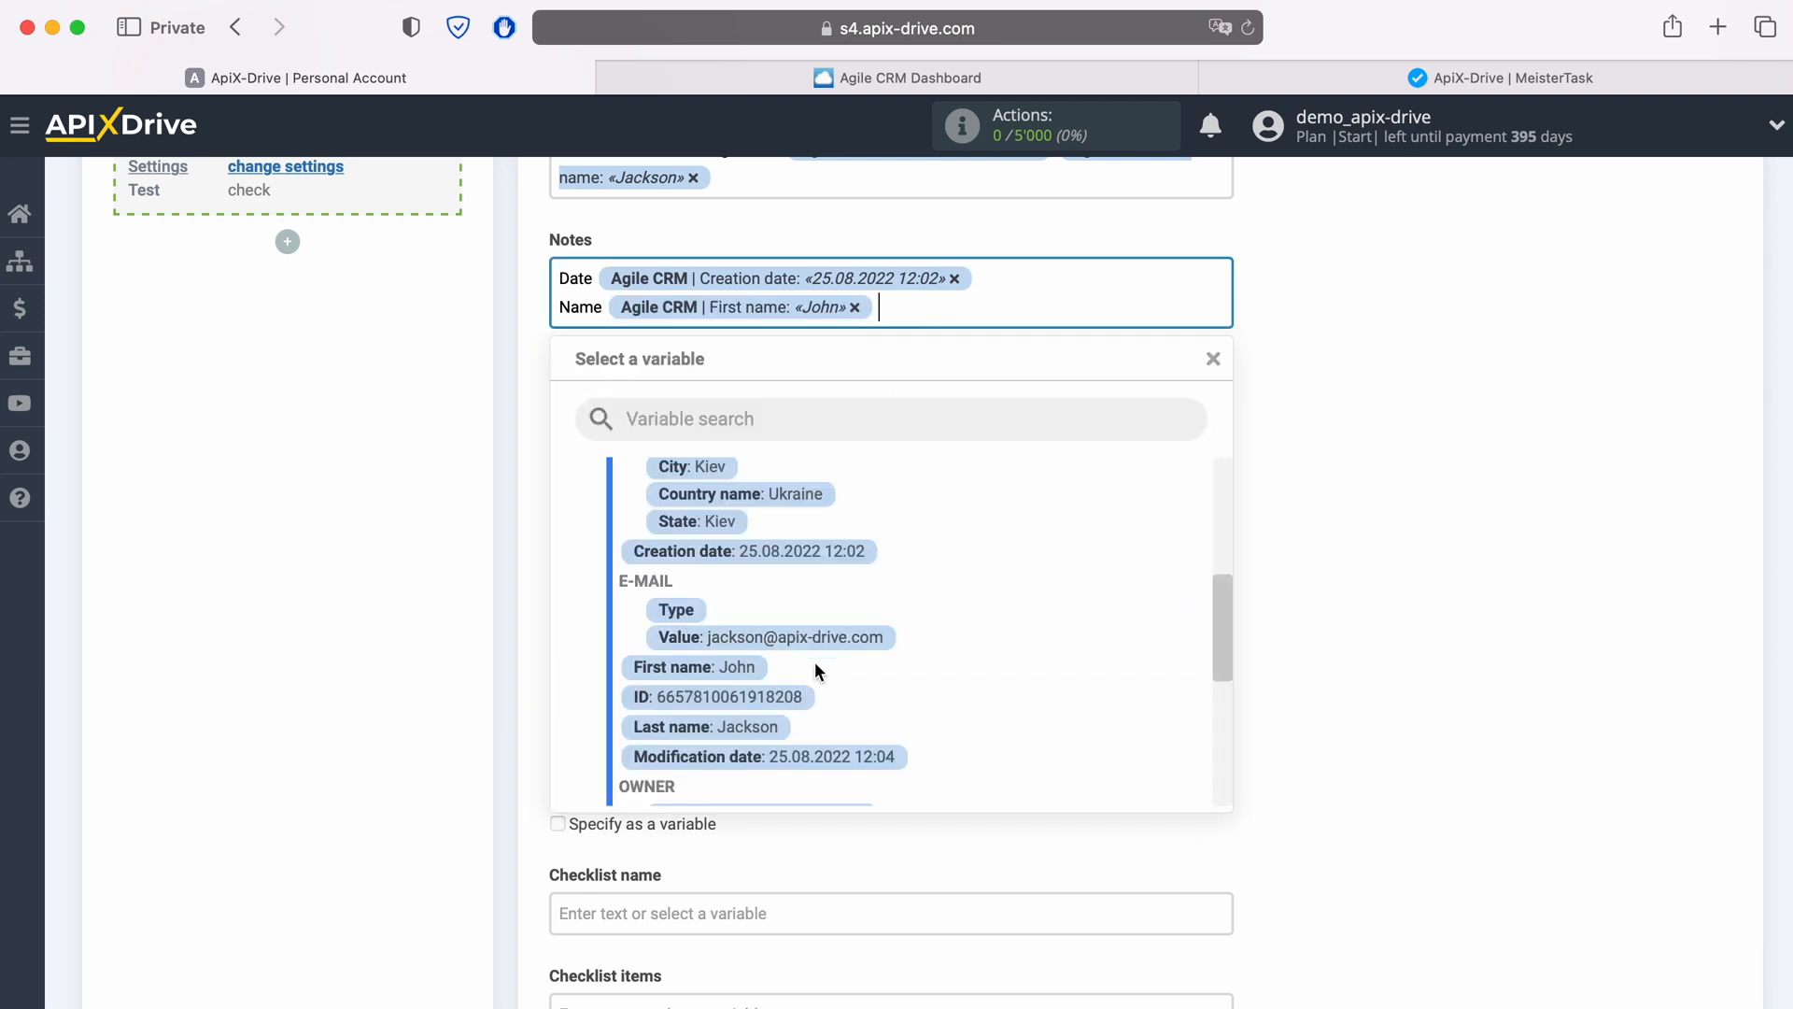
click(760, 725)
Step: Add a Notes line labelled "Email" followed by the Agile CRM e-mail Value variable
key(Return)
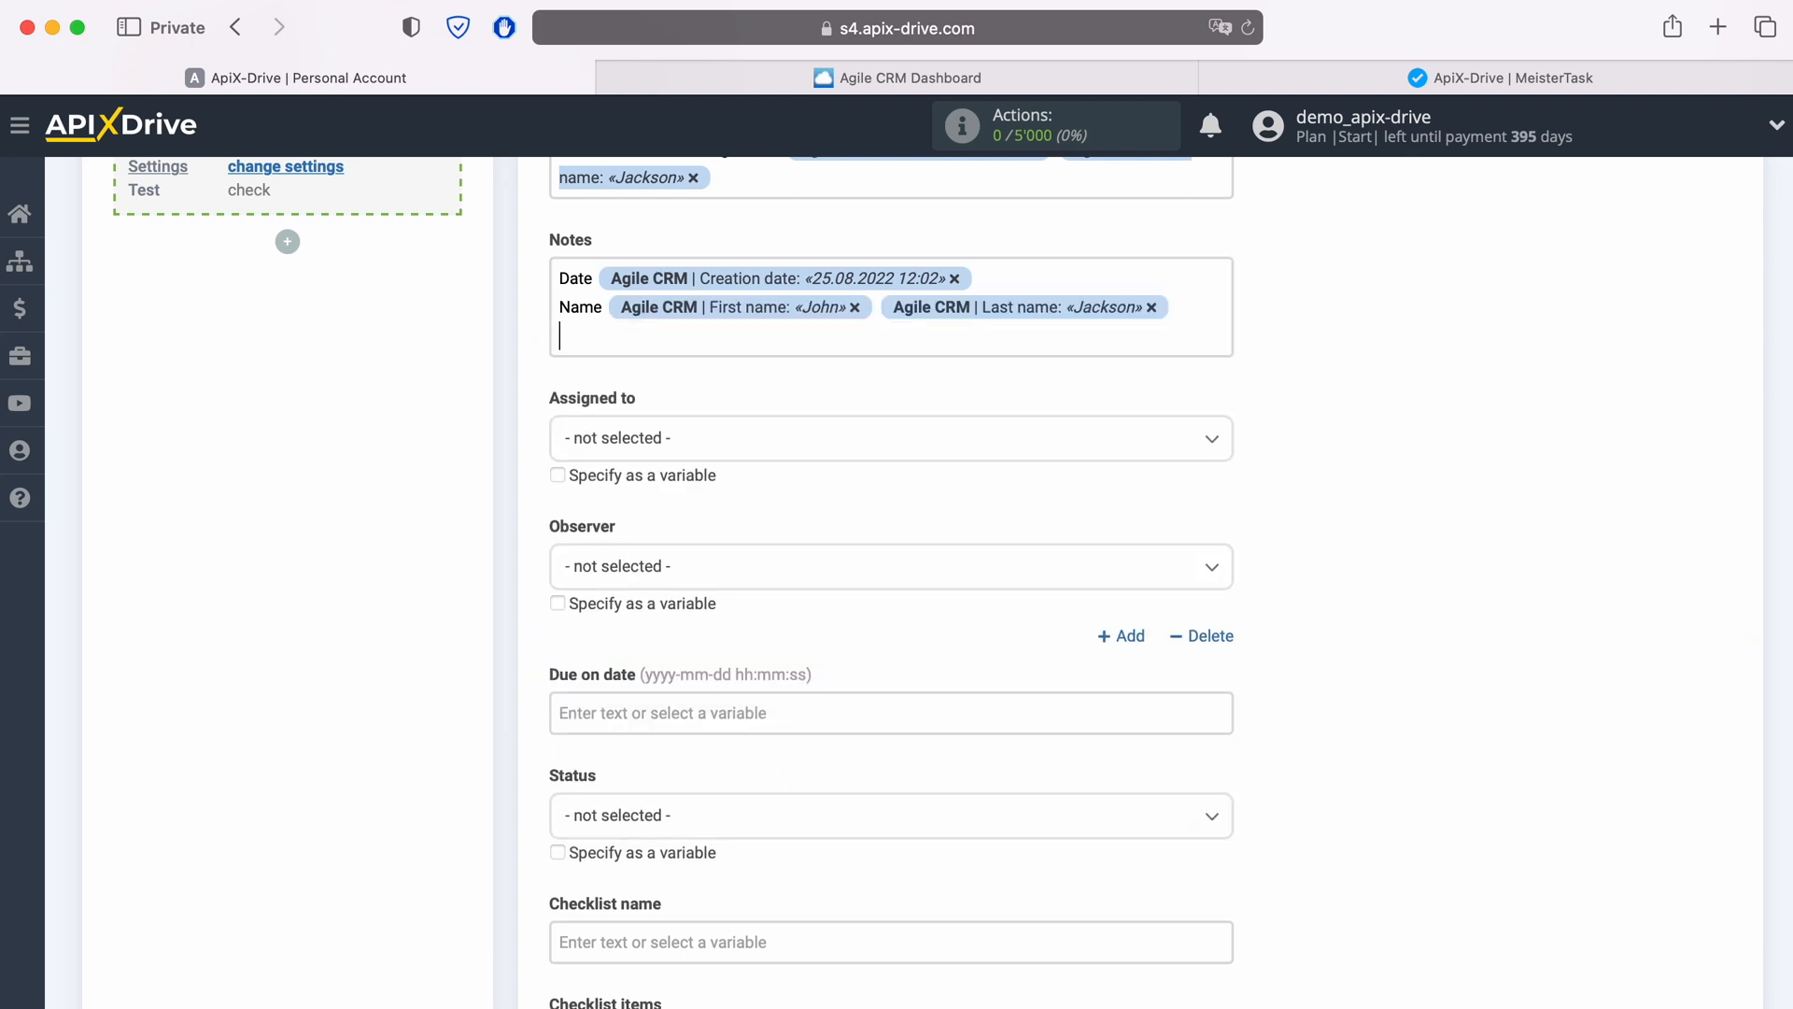
text(Email)
click(739, 353)
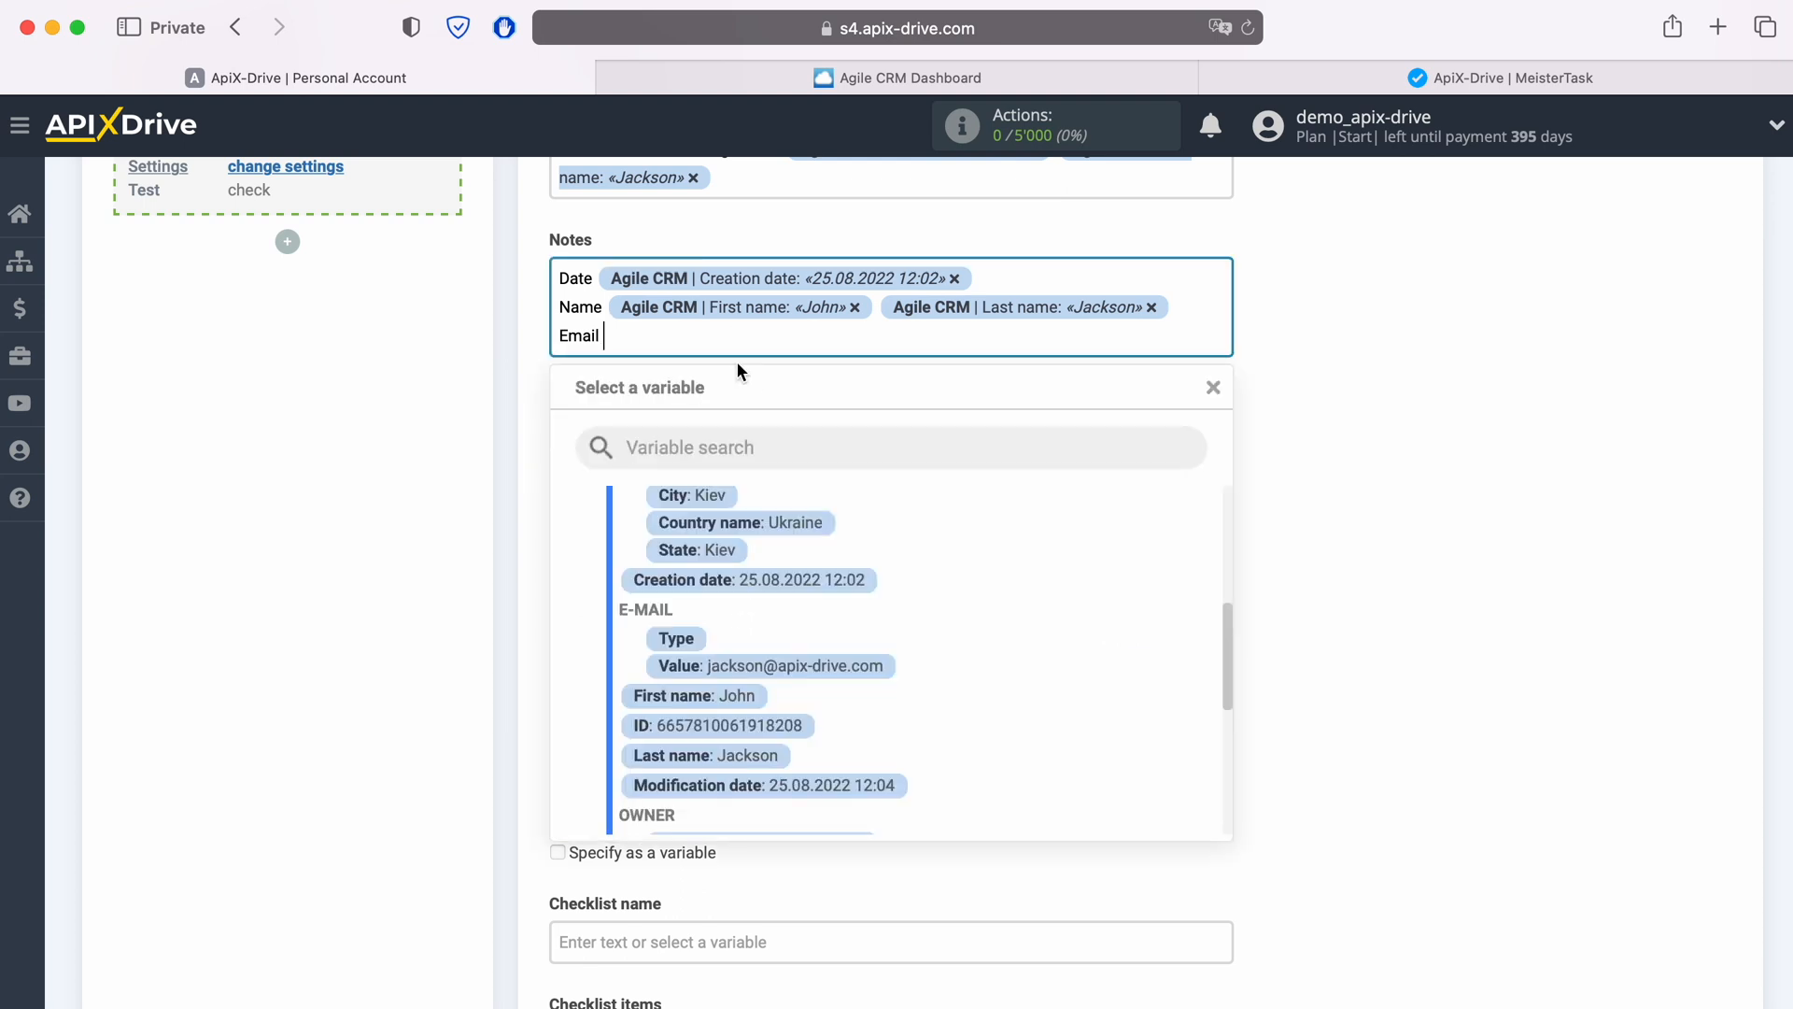
click(846, 665)
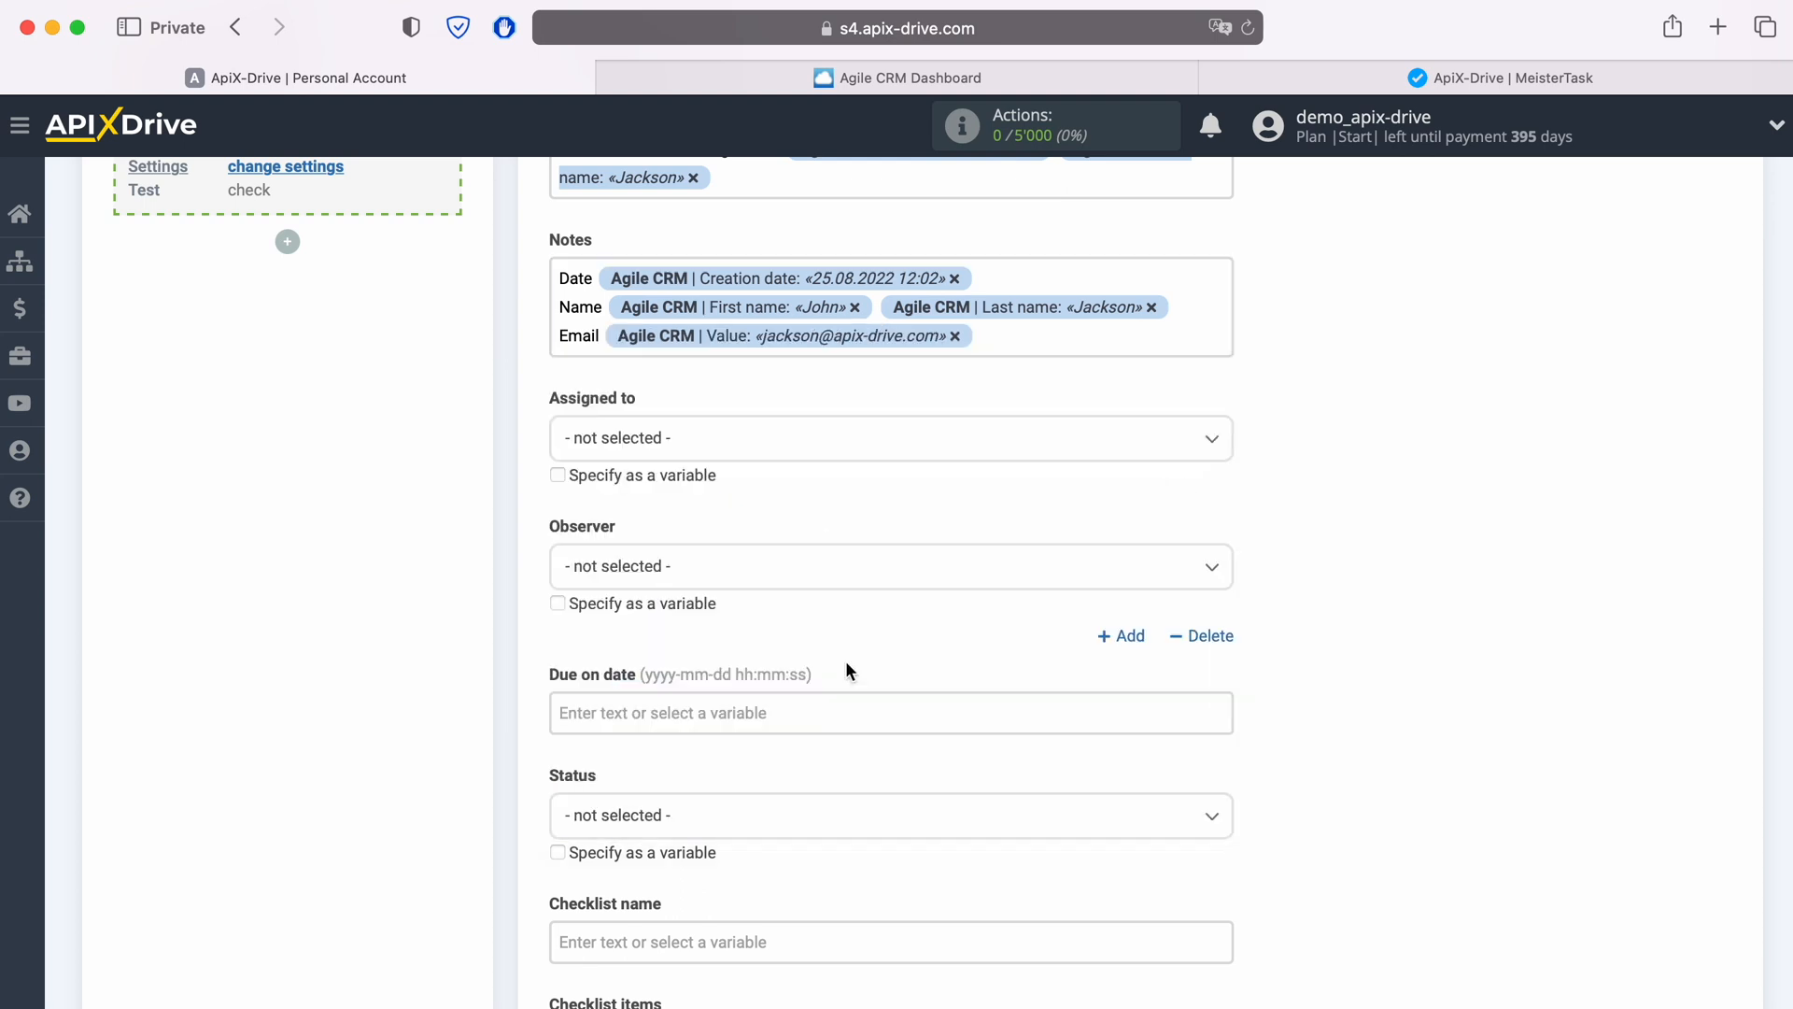
Step: Add a Notes line labelled "Phone" followed by the Agile CRM phone Value variable
key(Return)
text(Phone)
click(717, 368)
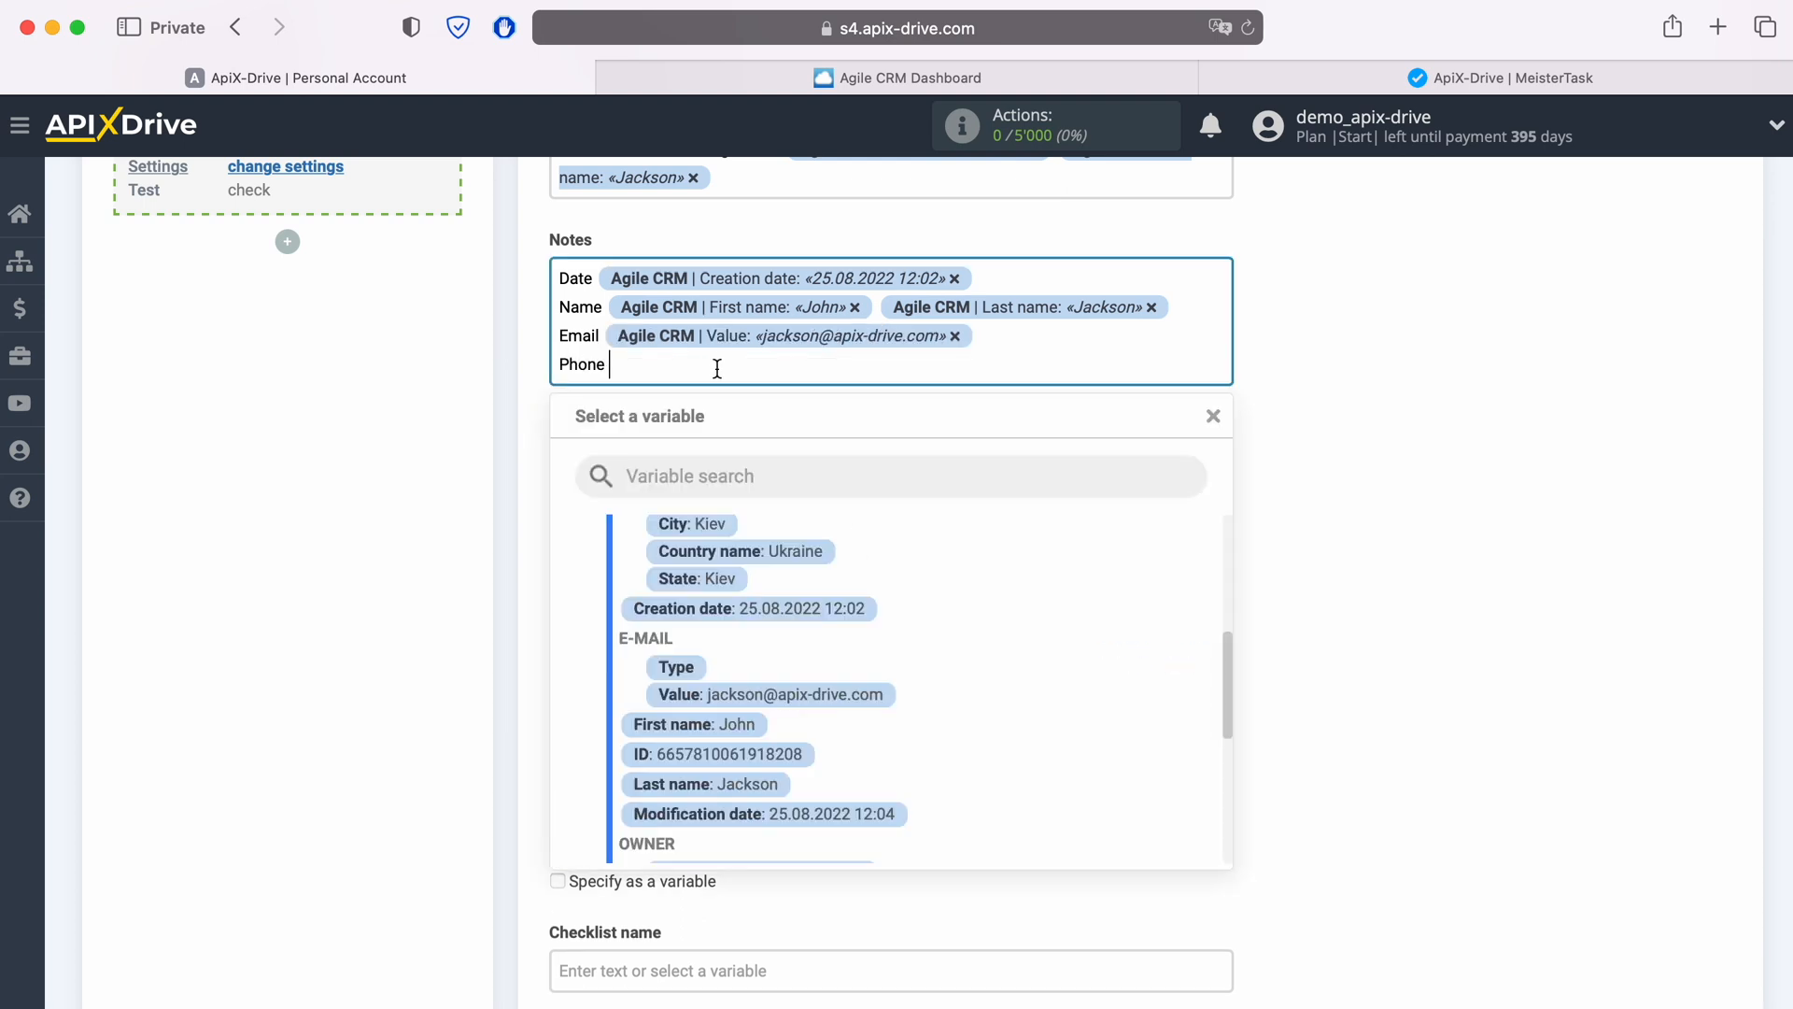
scroll(972, 640, down, 5)
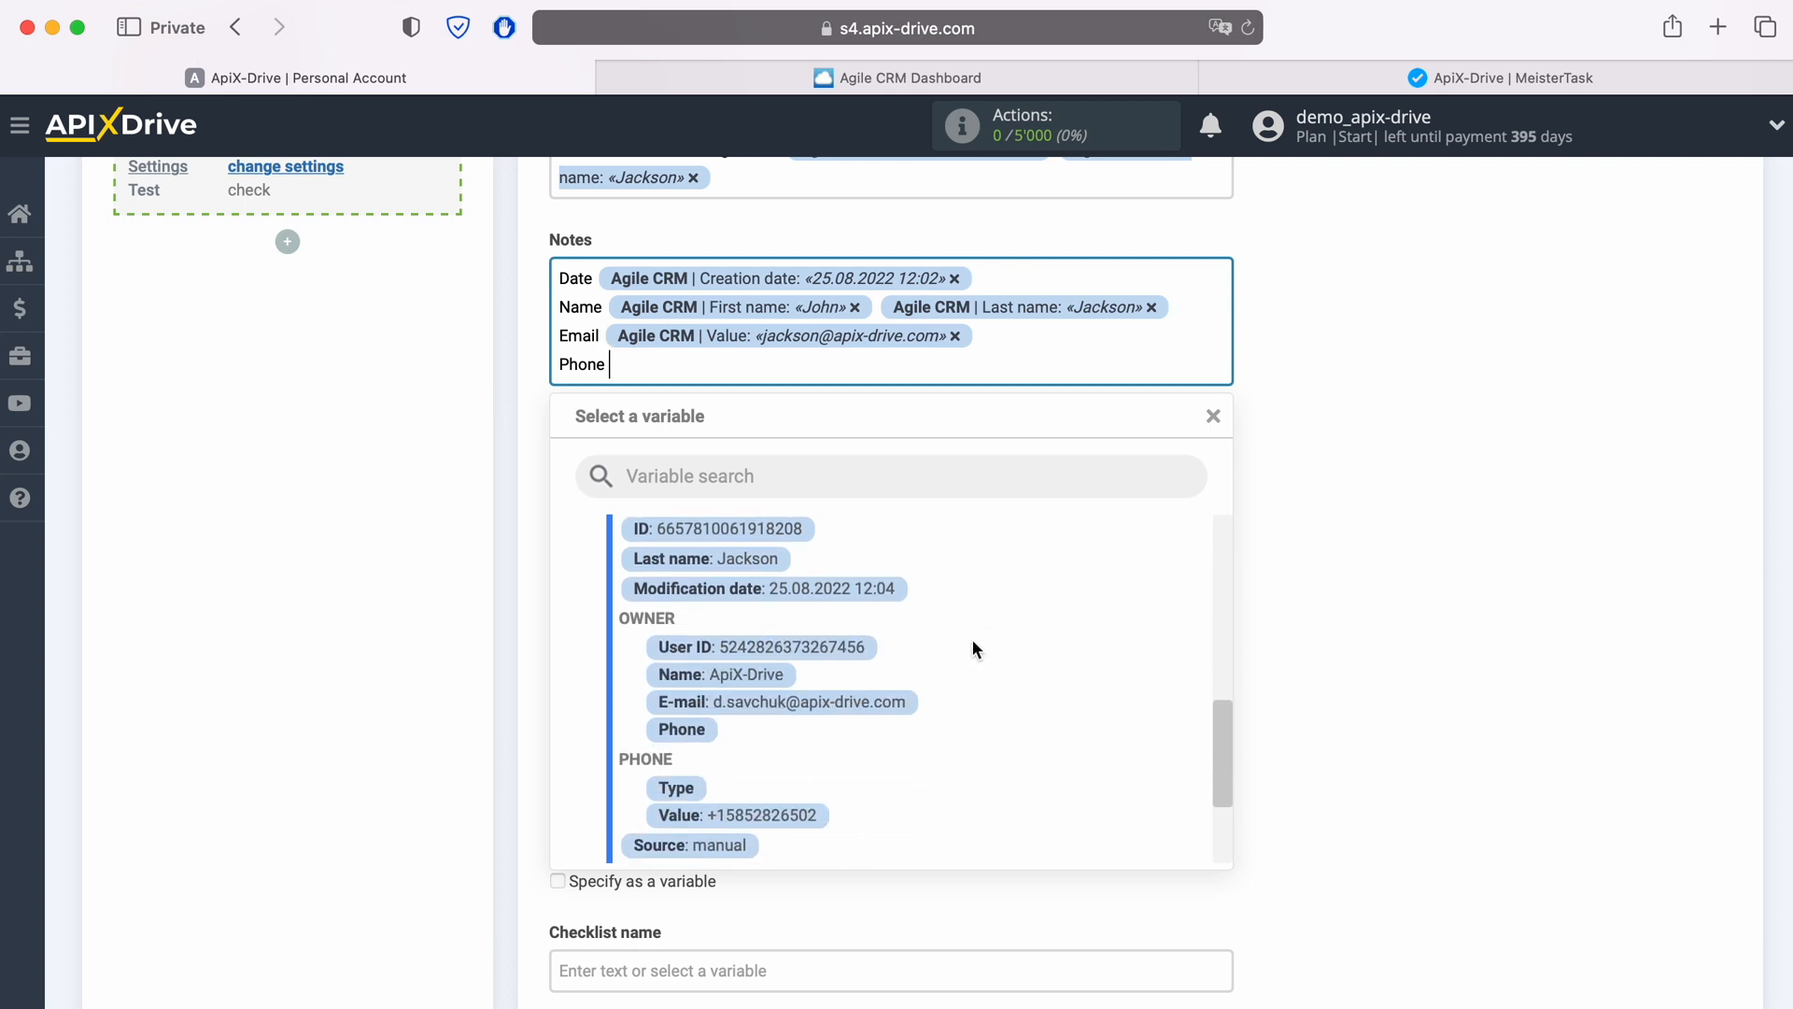
scroll(972, 638, down, 1)
click(752, 786)
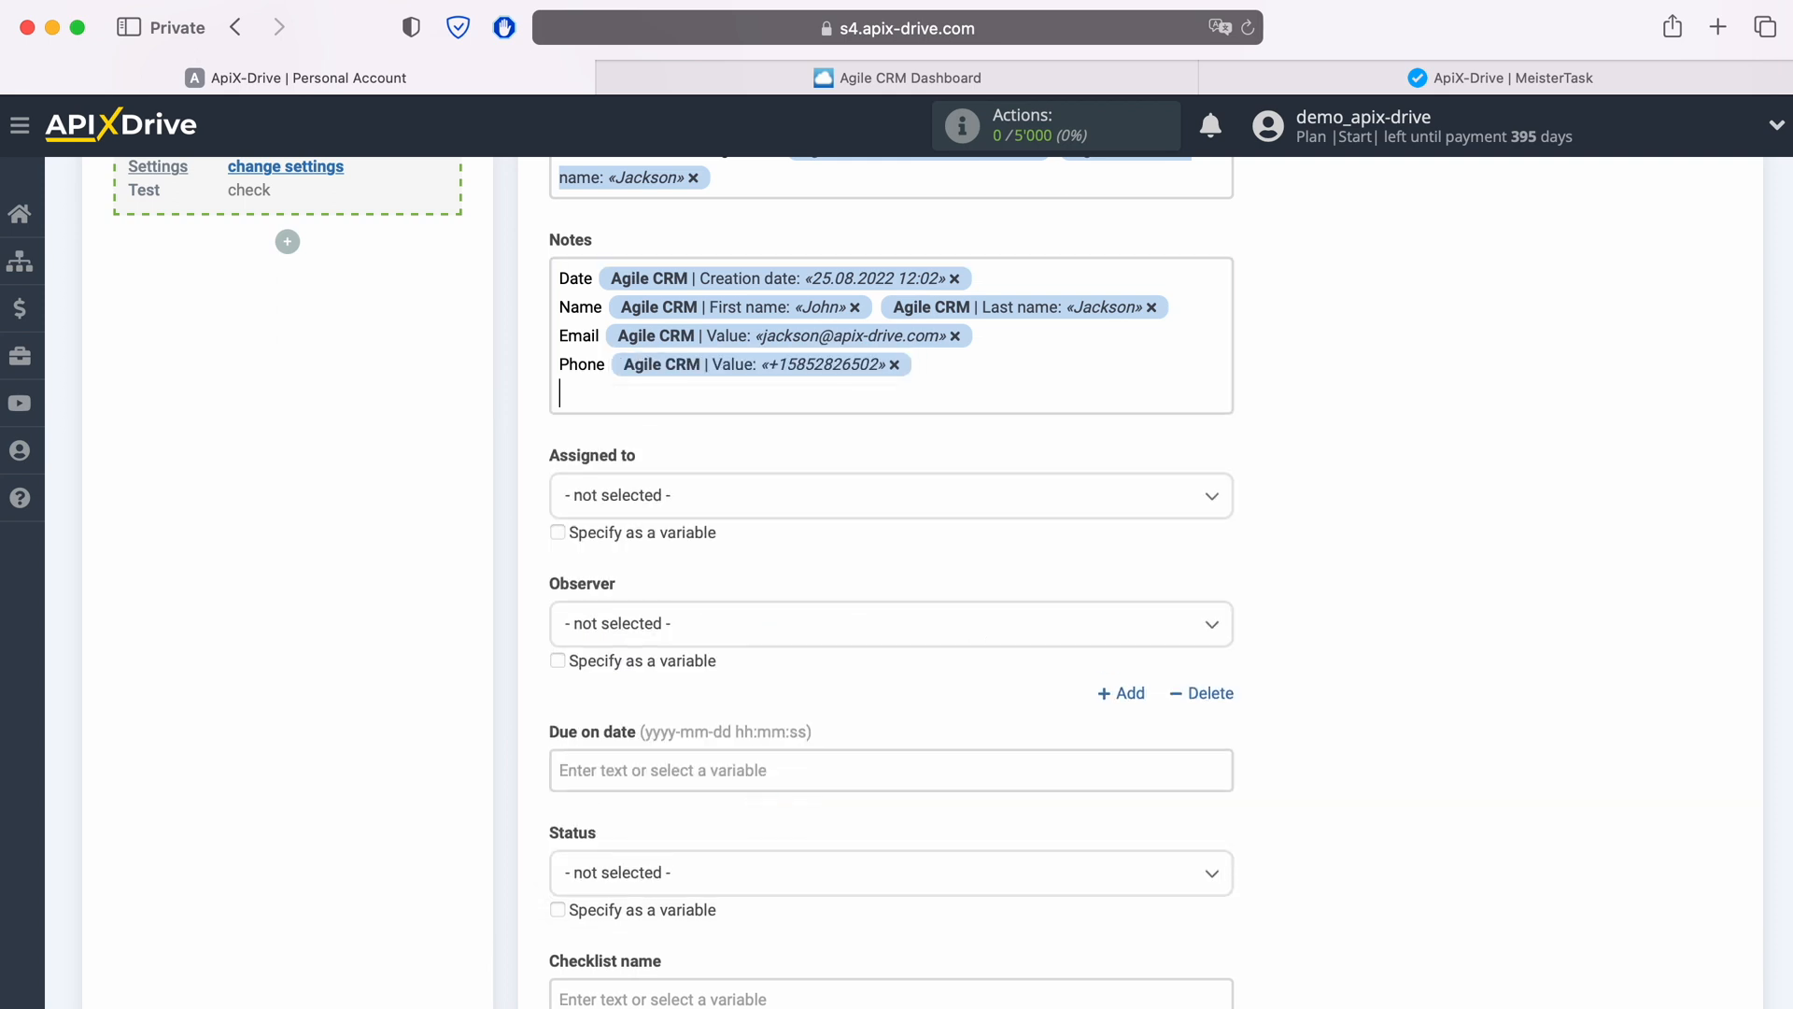
Step: Add a Notes line labelled "Web" followed by the Agile CRM website Value variable
text(Web)
click(724, 409)
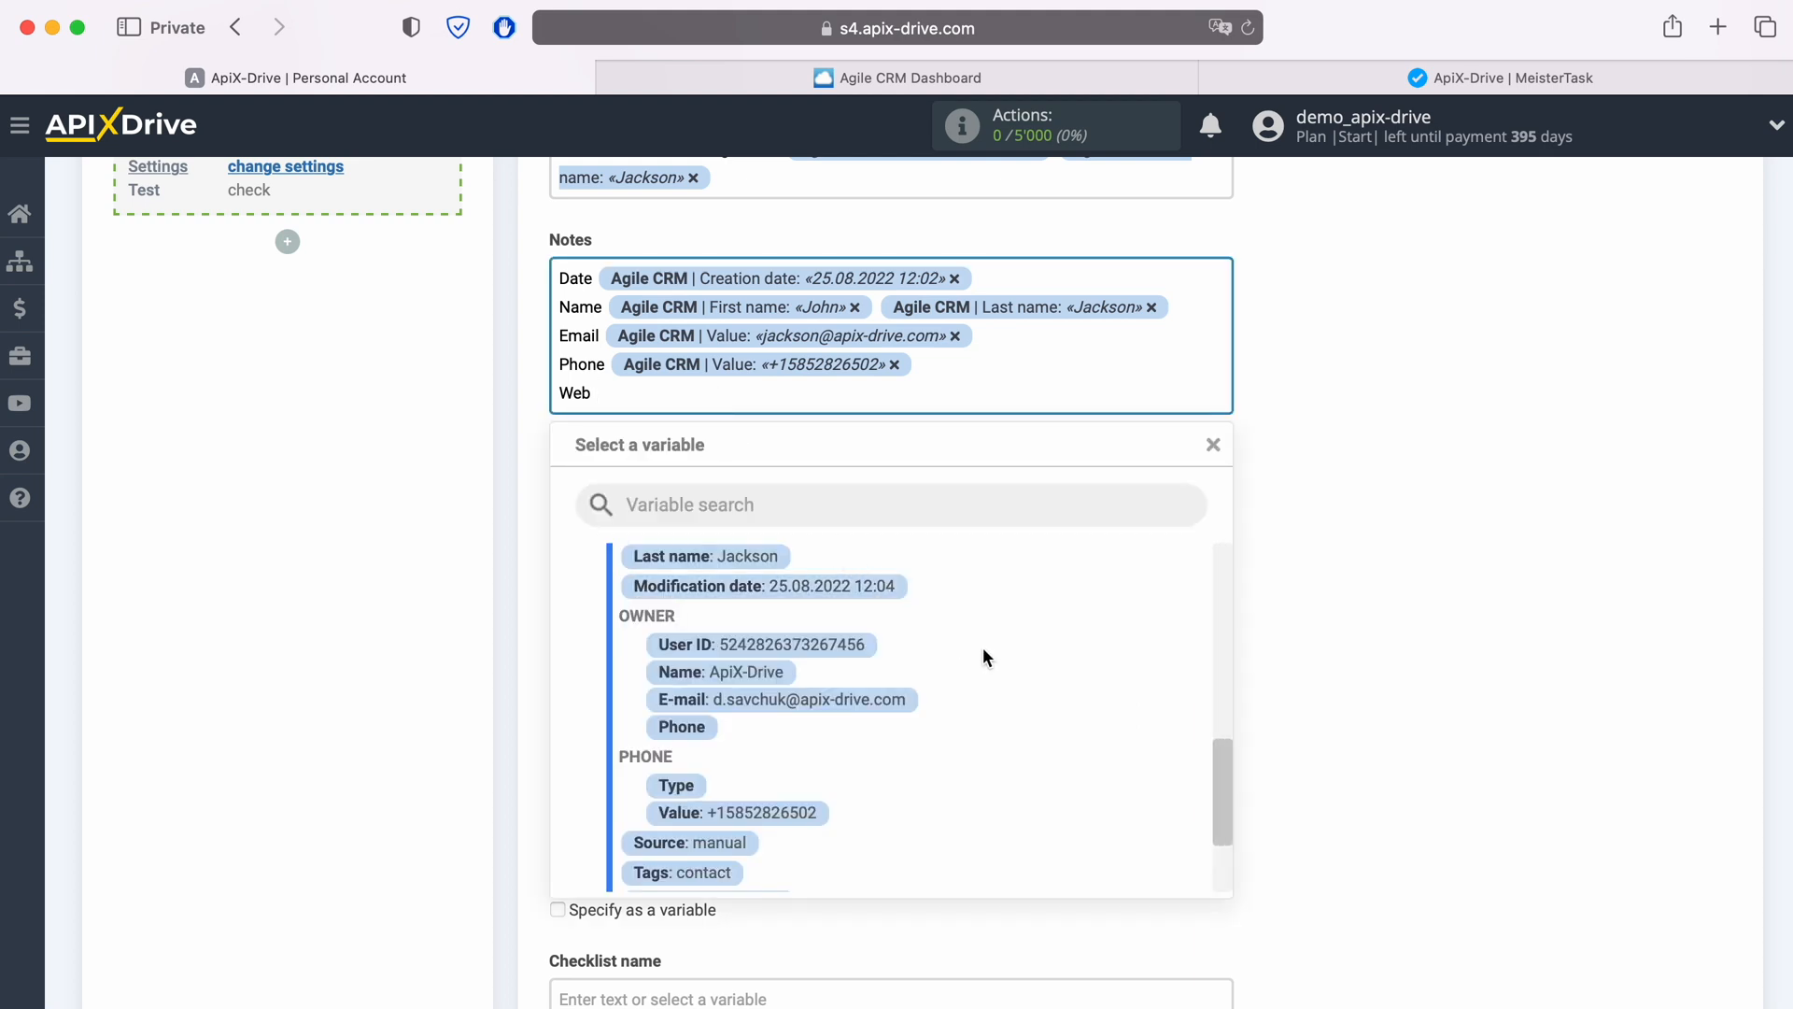
scroll(983, 649, down, 3)
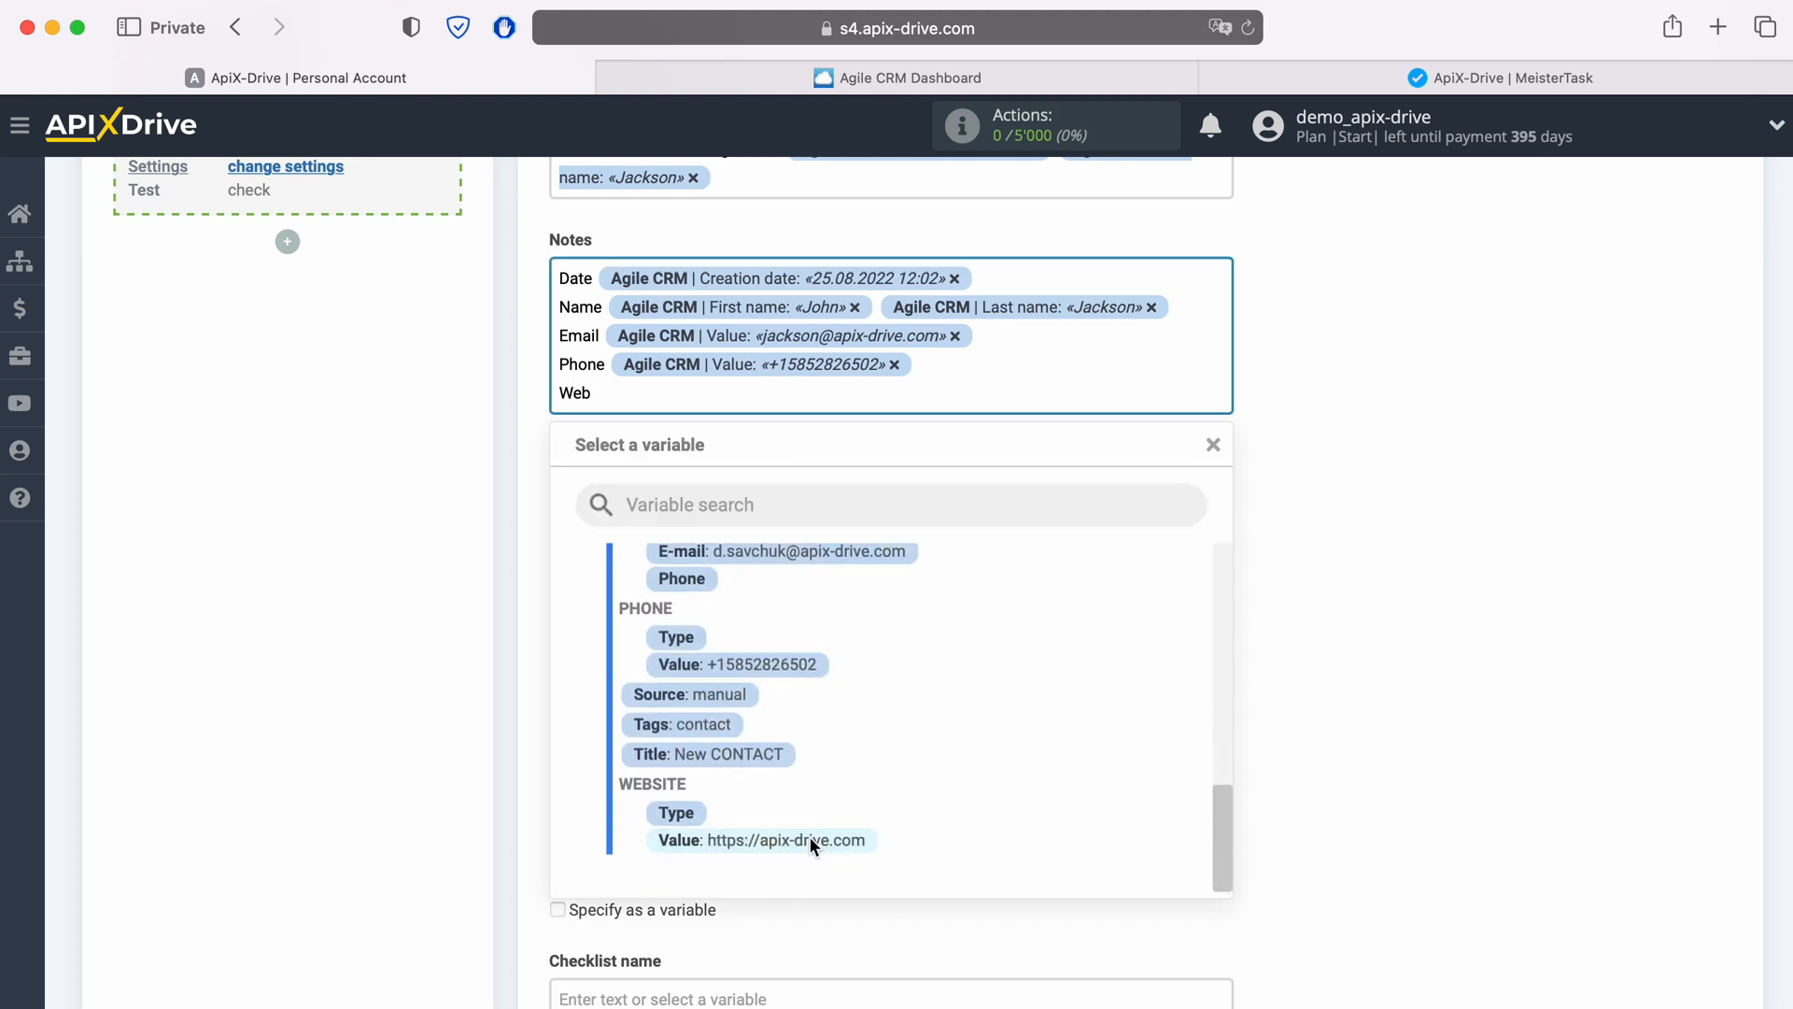
click(809, 837)
Step: Set the task Status to Open and continue to the test step
scroll(821, 815, down, 2)
click(750, 712)
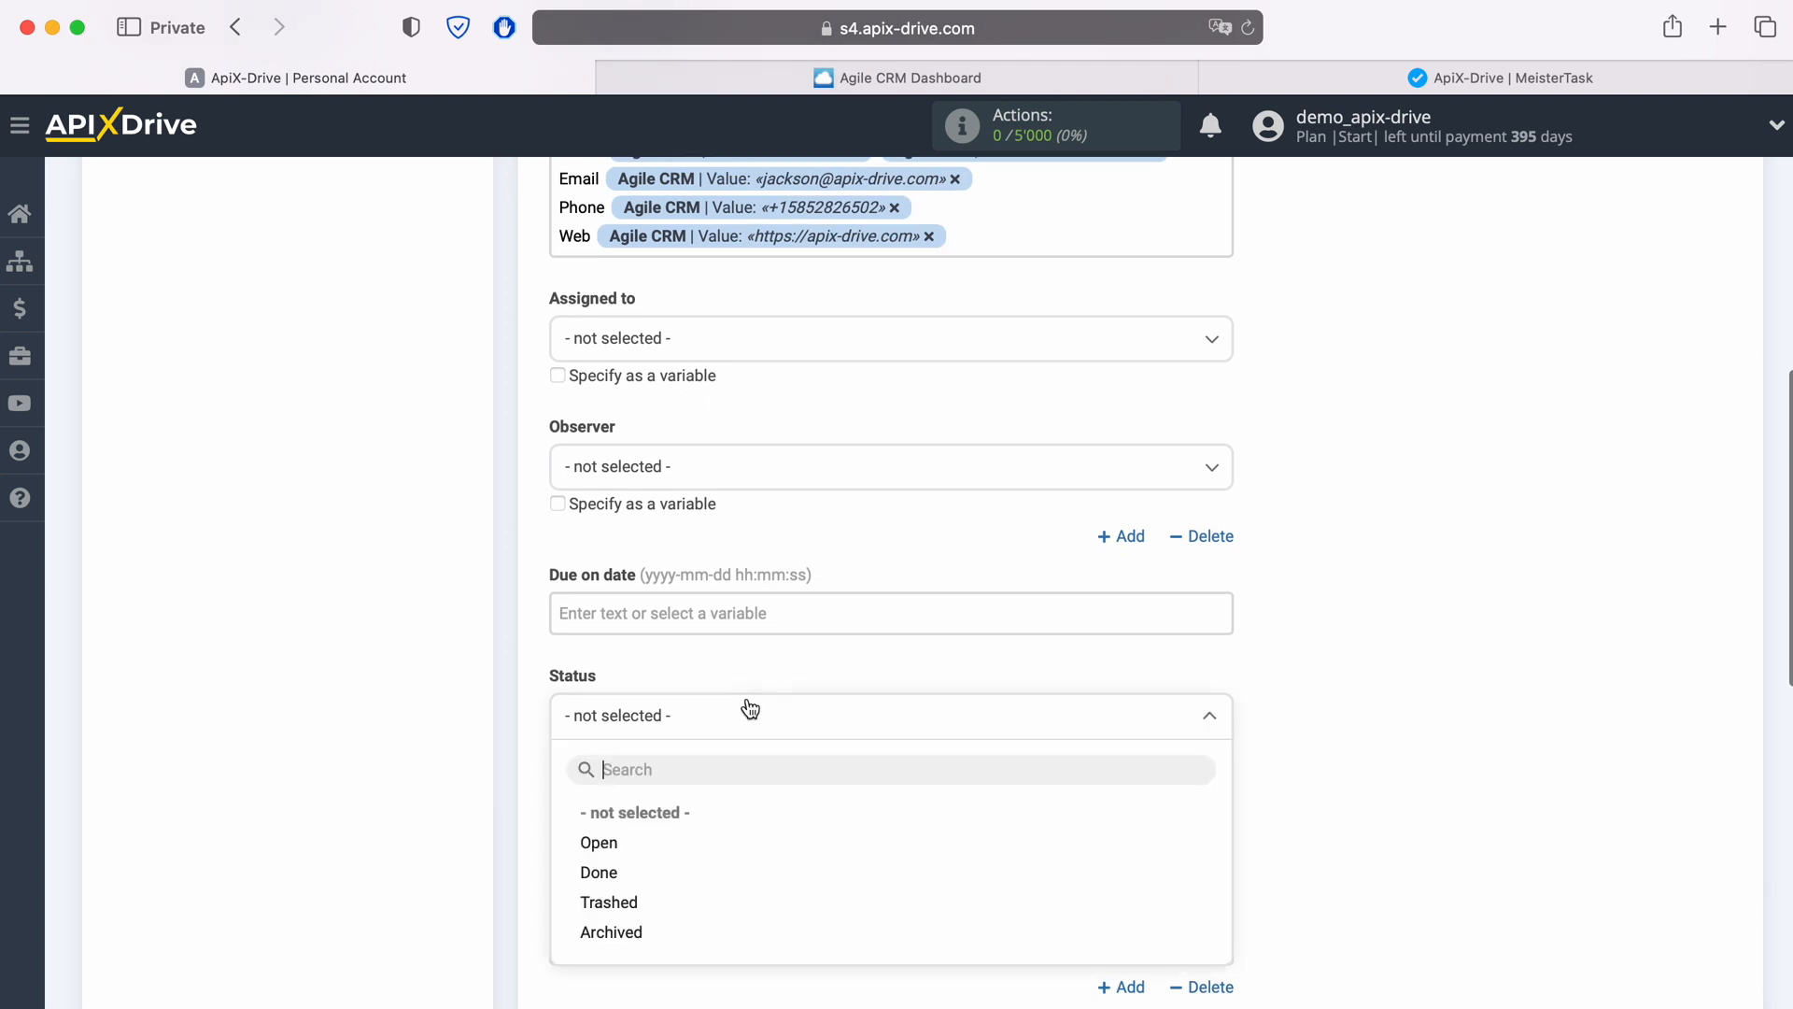
click(598, 843)
scroll(808, 805, down, 2)
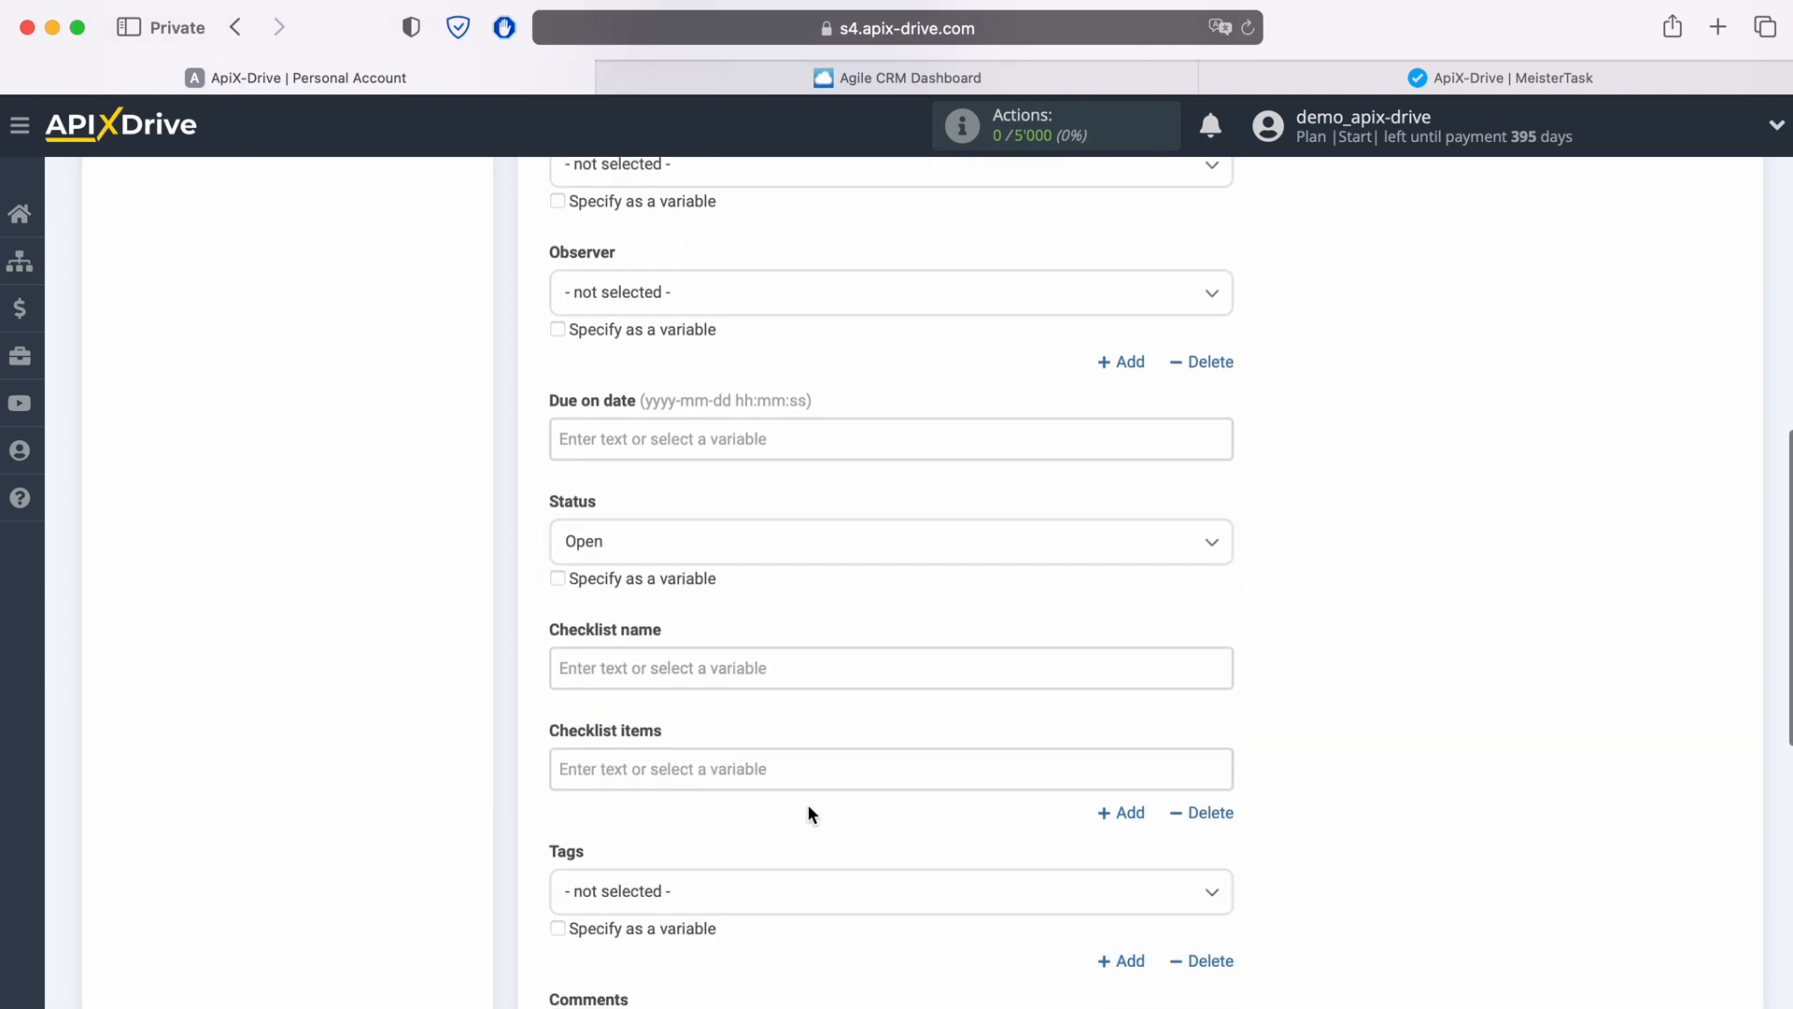
scroll(809, 806, down, 5)
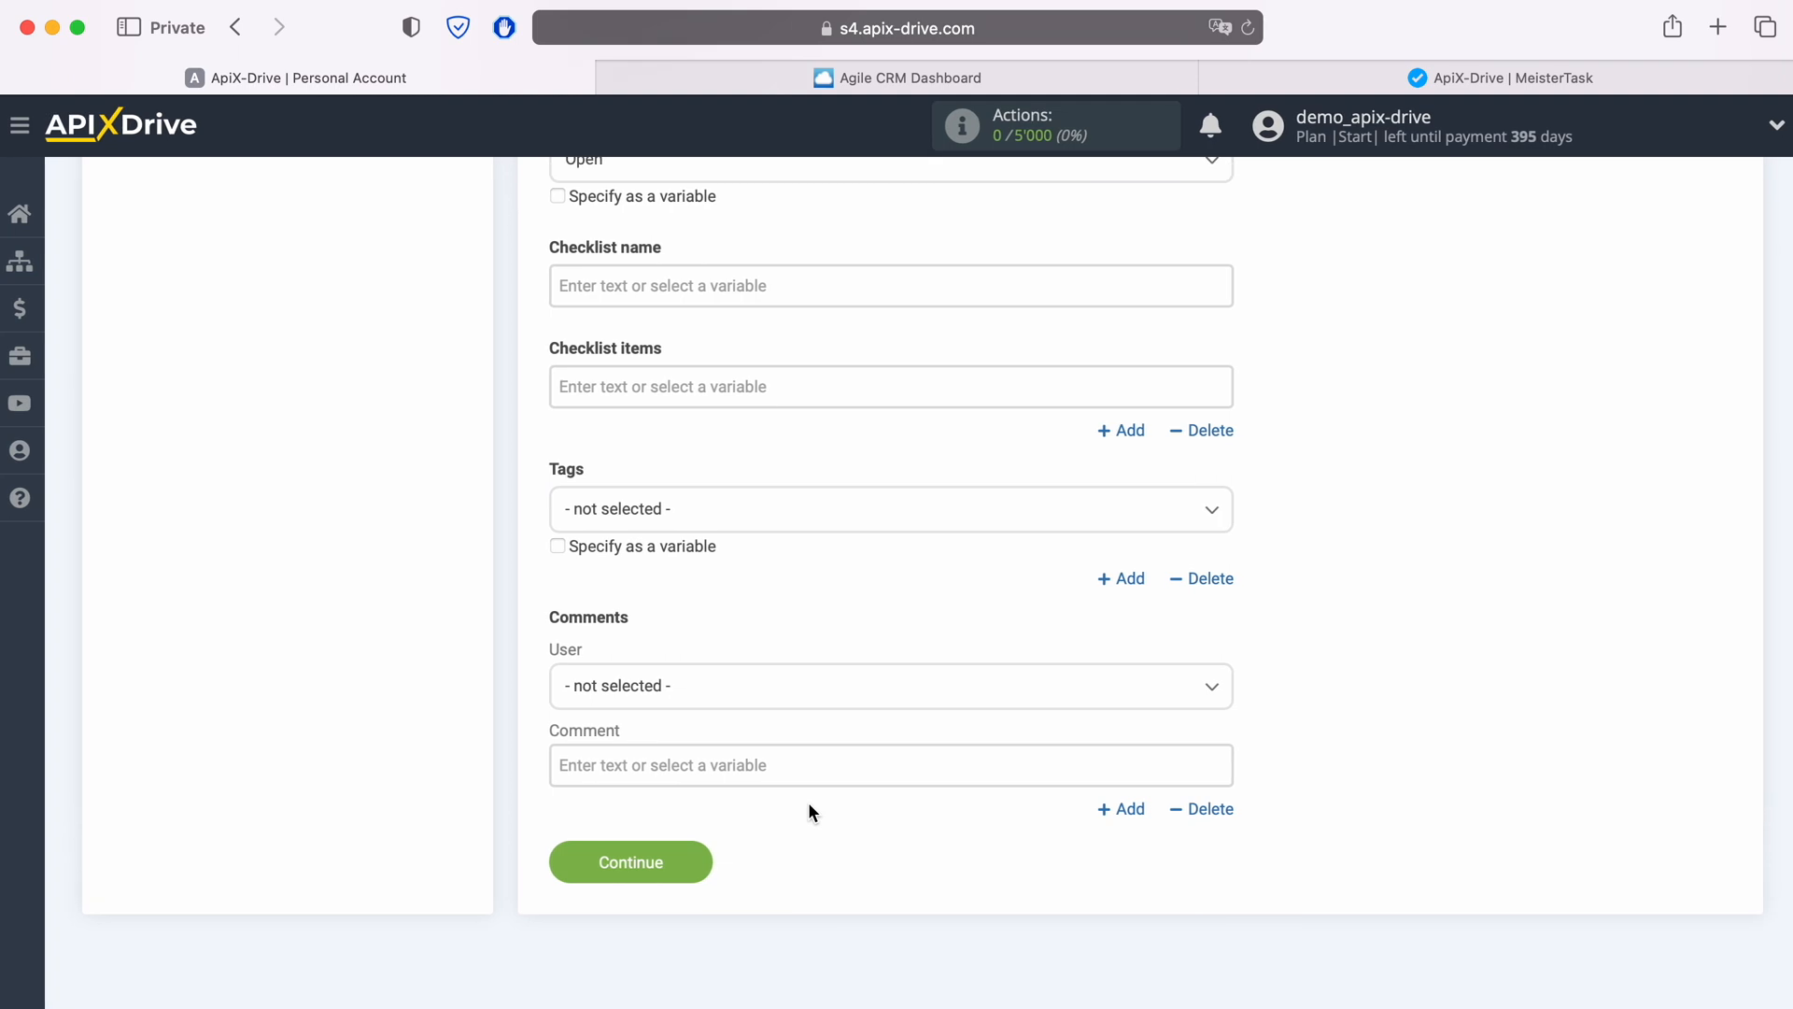
click(697, 857)
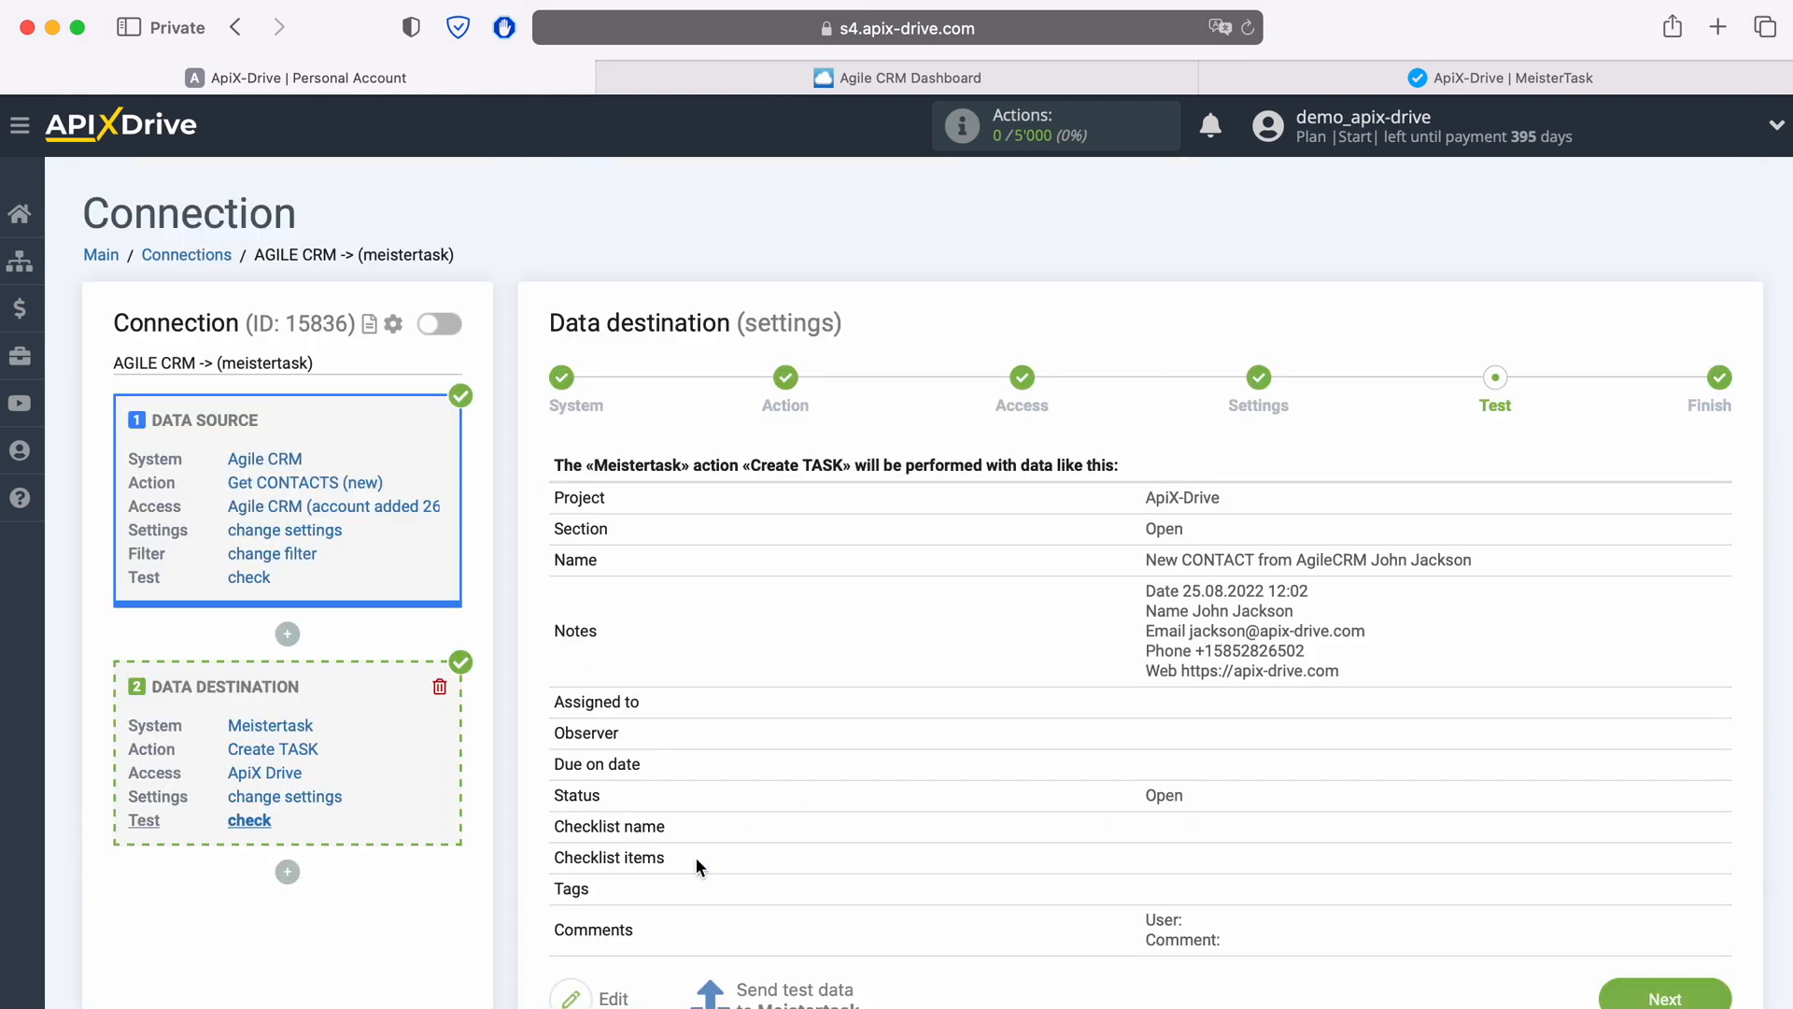
Step: Send the test data to MeisterTask
scroll(695, 855, down, 1)
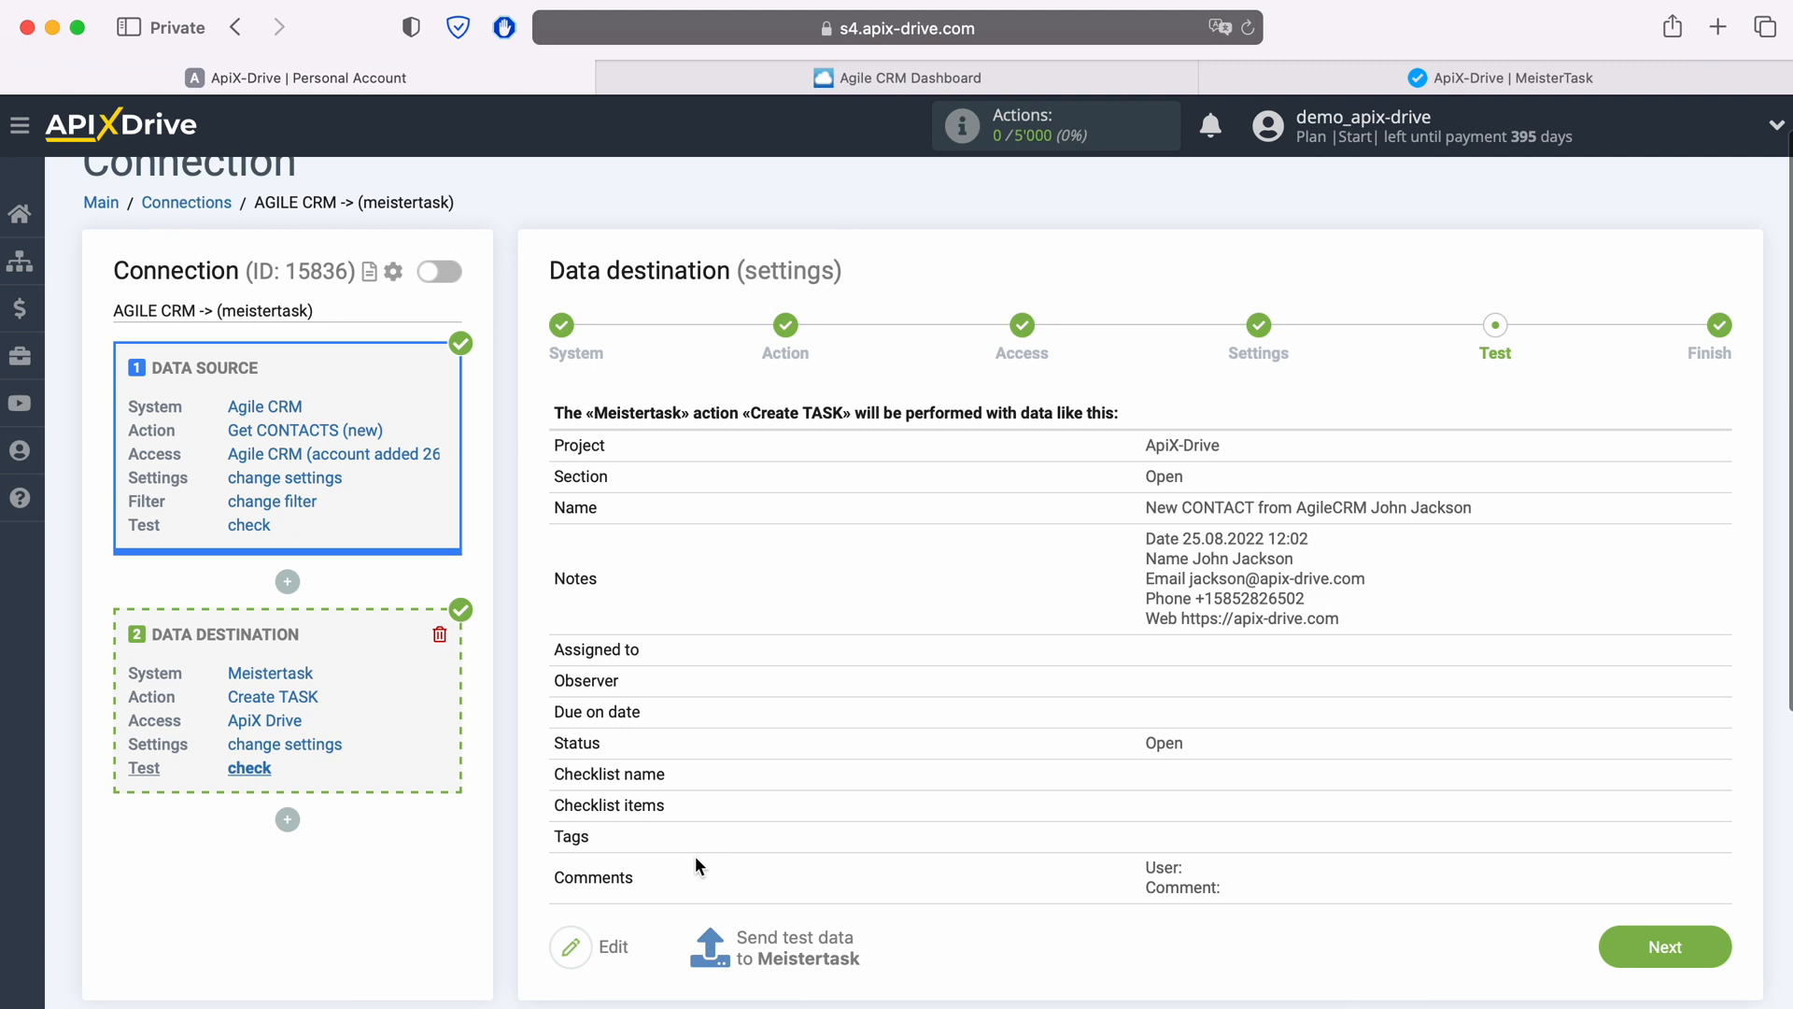
scroll(695, 859, down, 1)
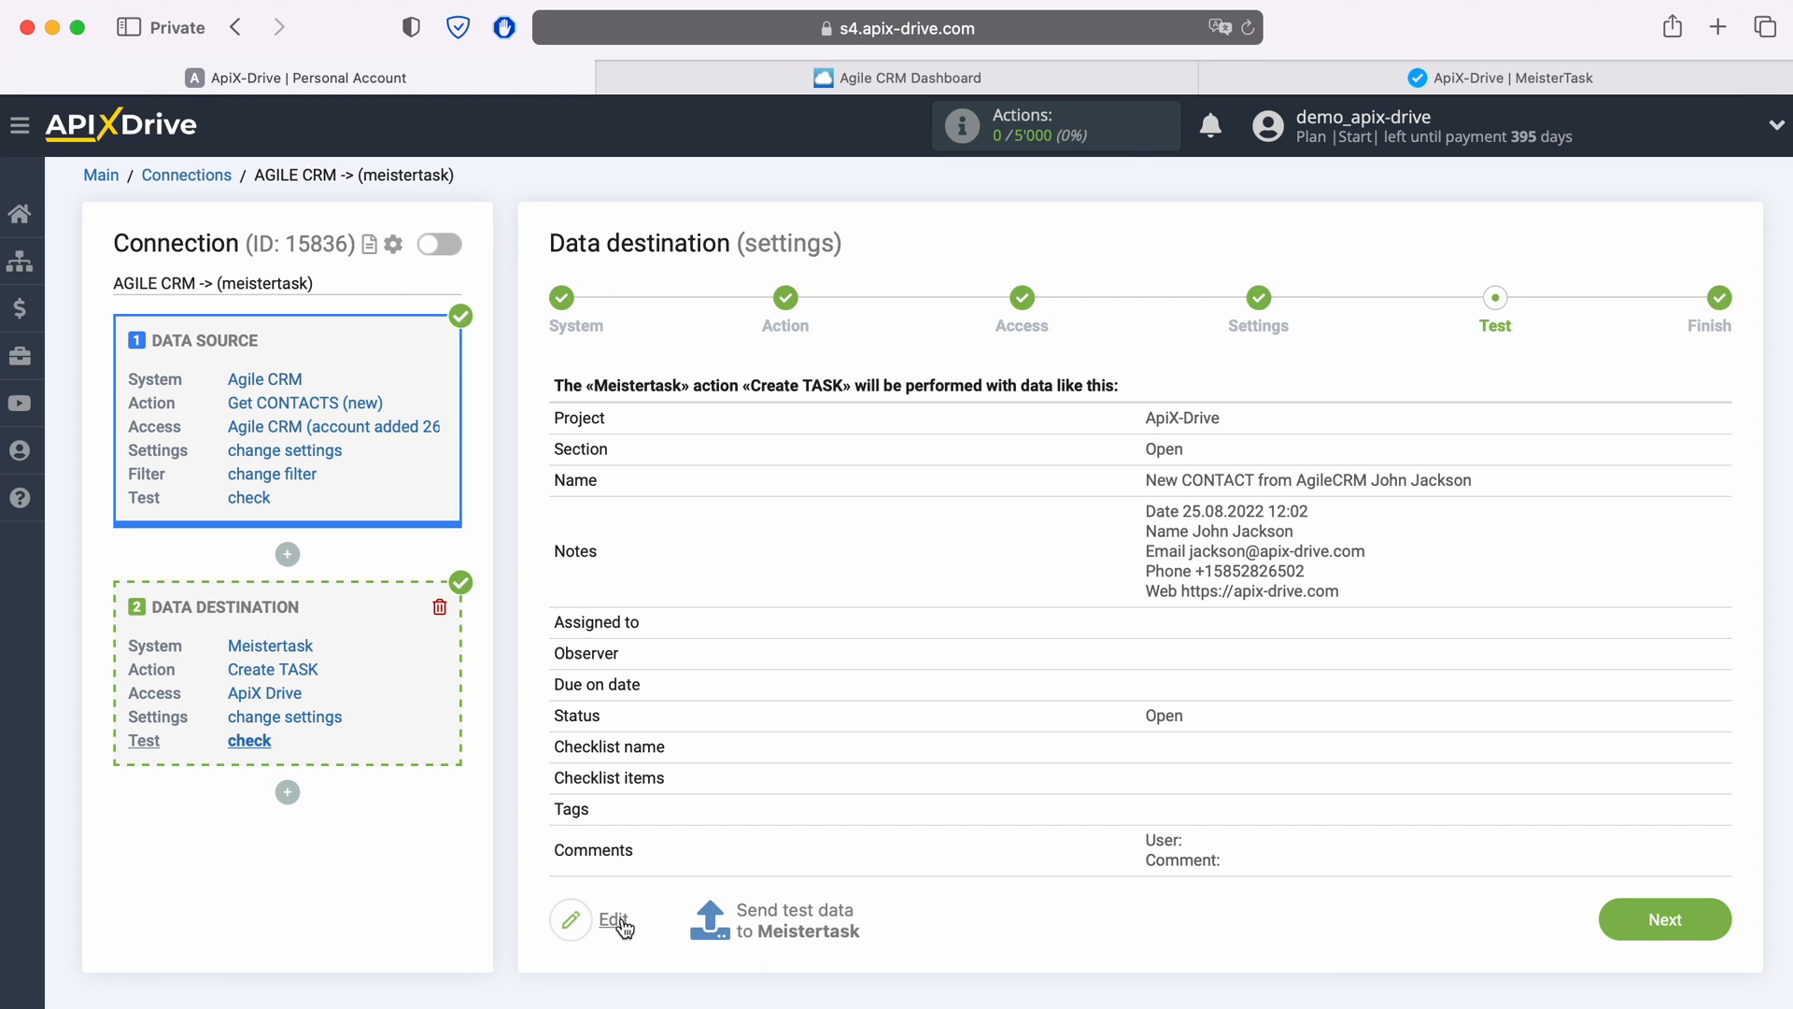
click(792, 910)
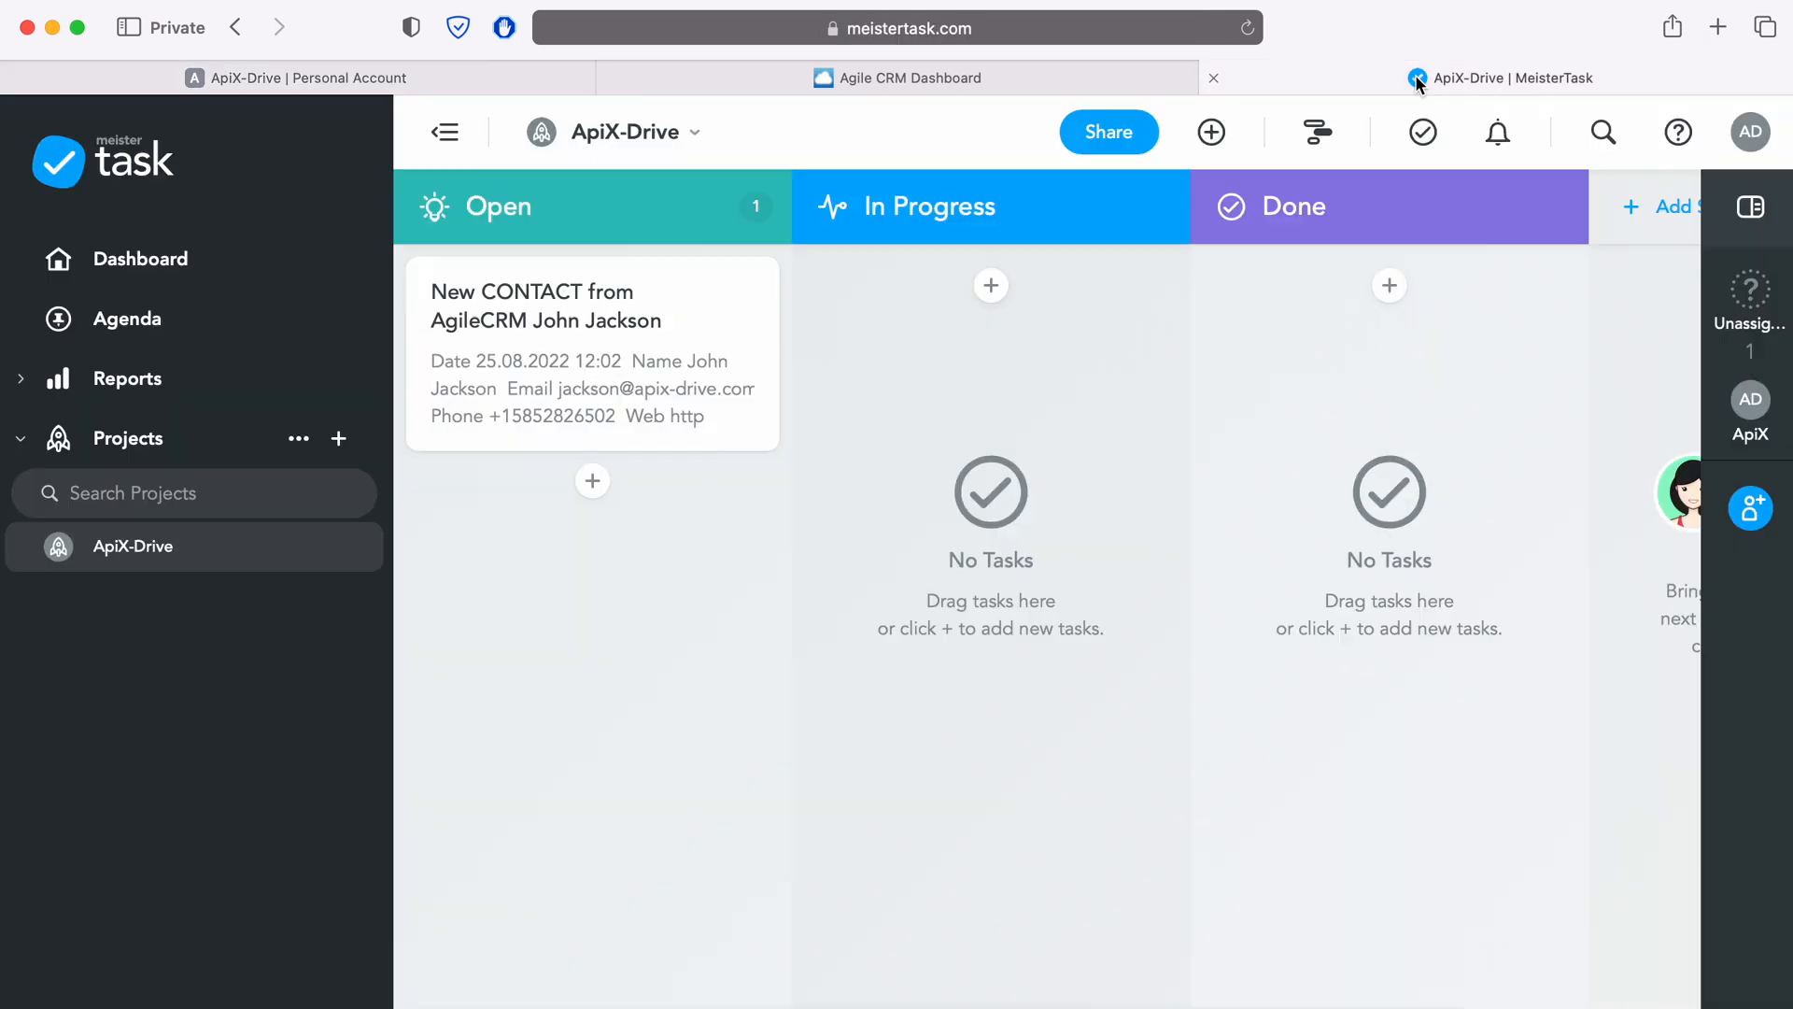
Step: Switch to MeisterTask and open the newly created task to check its contents, then return to ApiX-Drive
click(1412, 77)
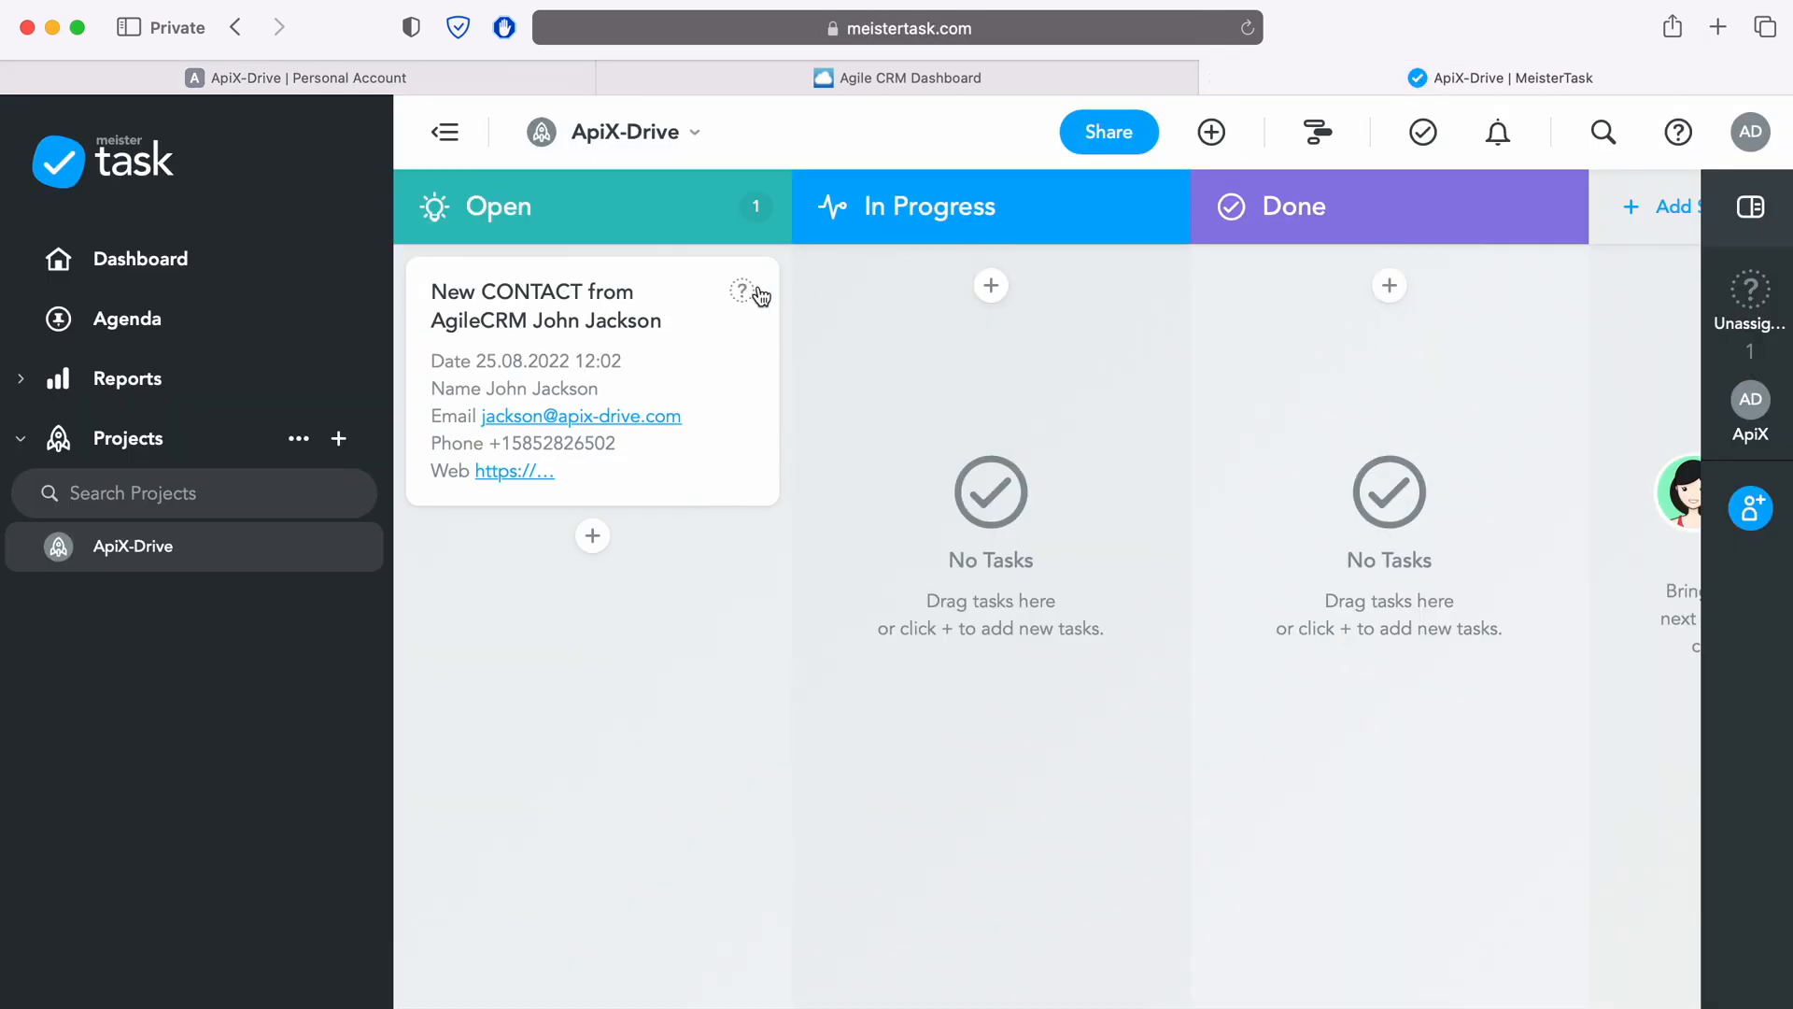
click(758, 286)
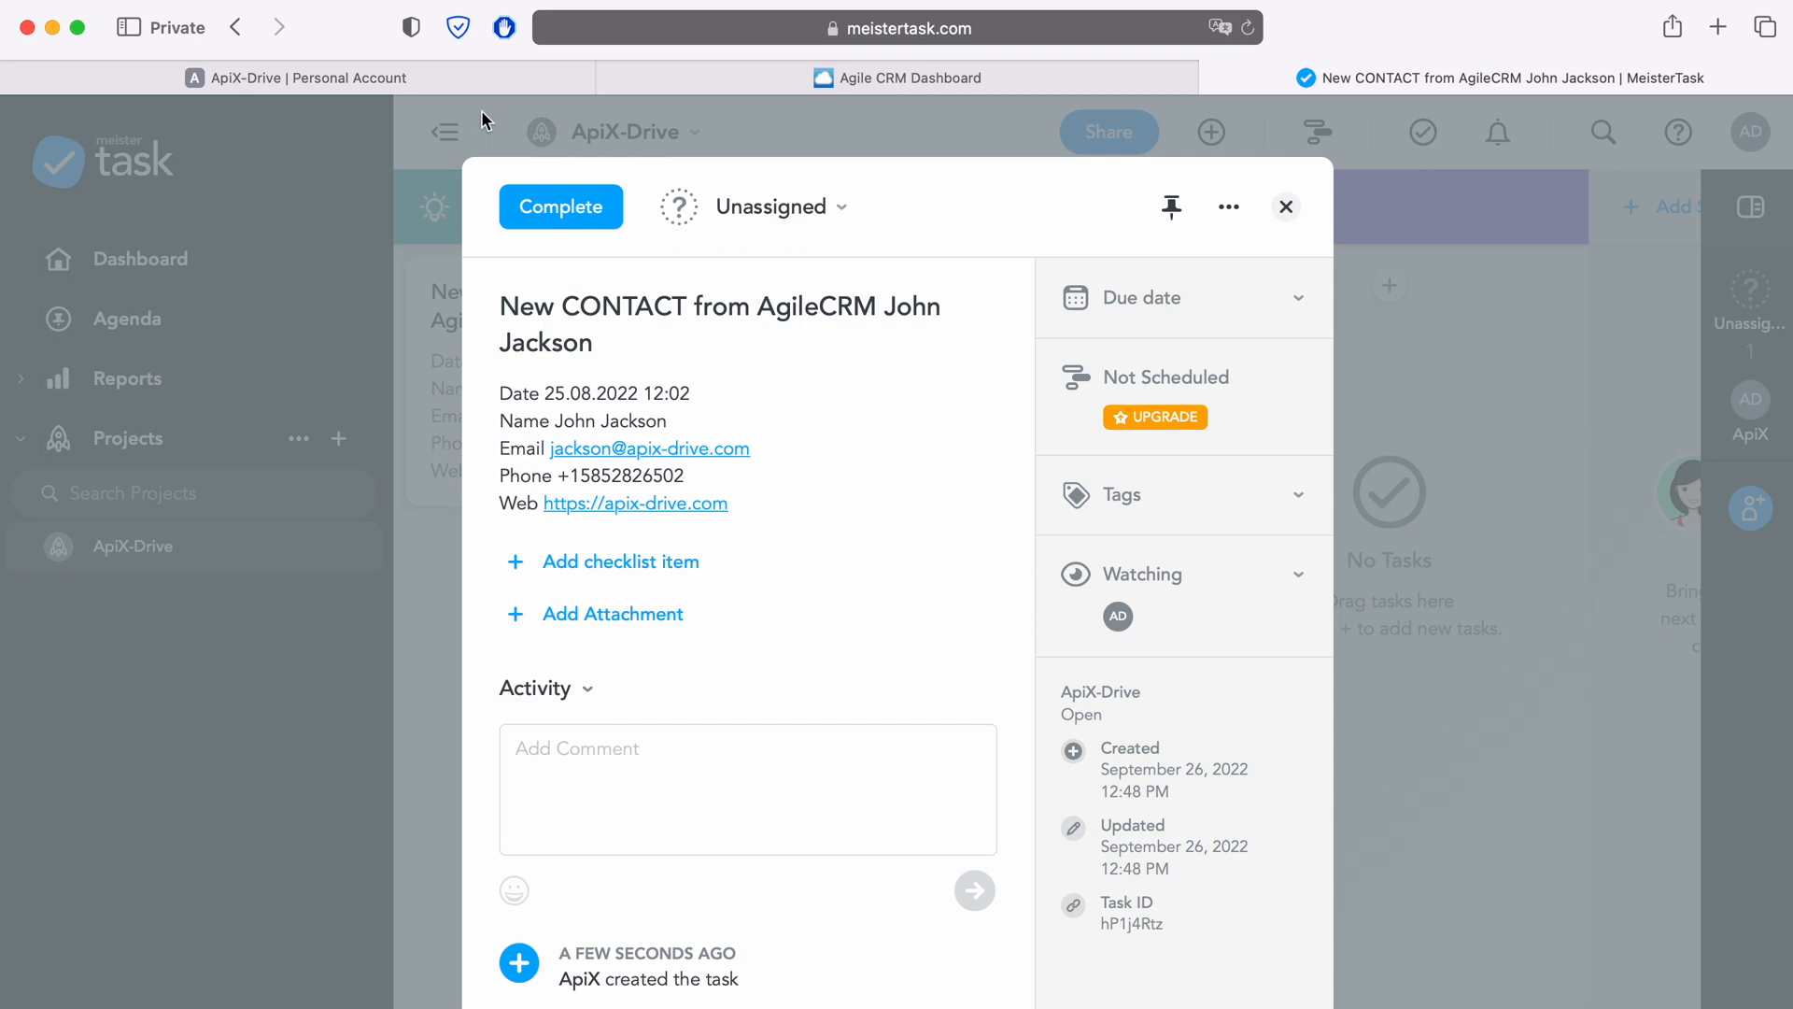
click(458, 83)
Step: Finish the data destination setup and enable auto-update for the connection
scroll(1494, 731, down, 3)
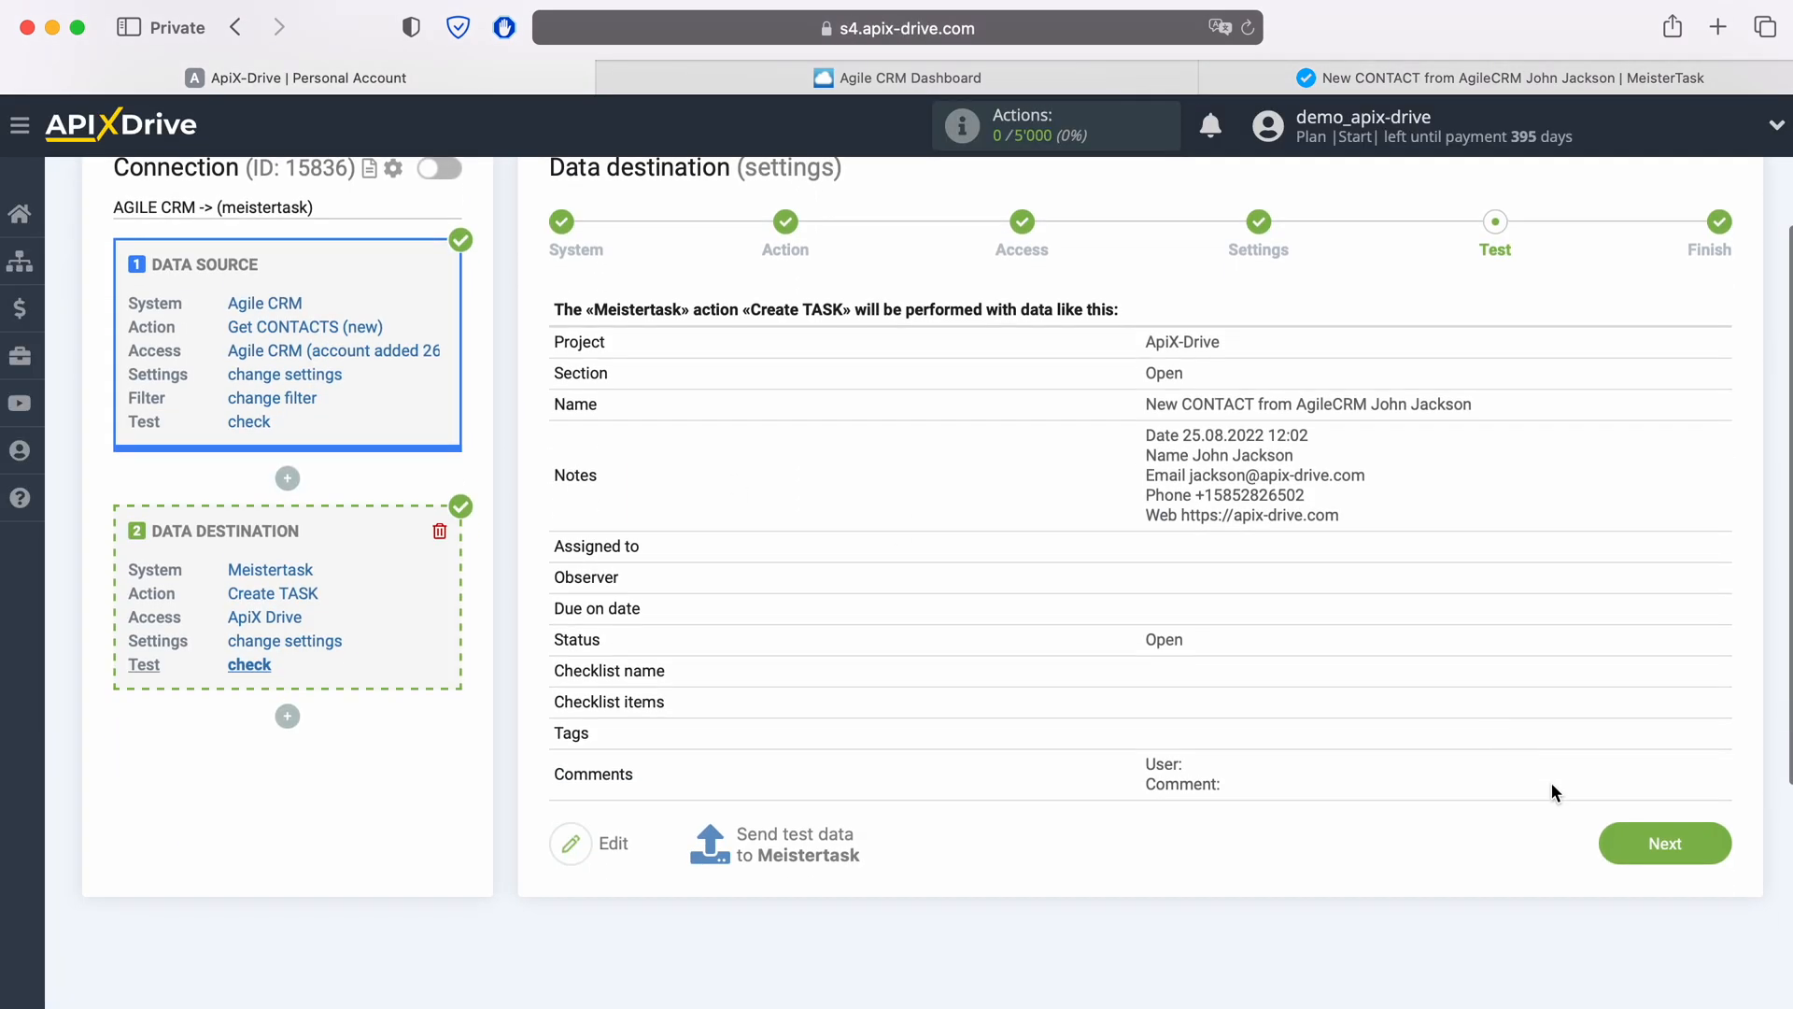
click(1716, 846)
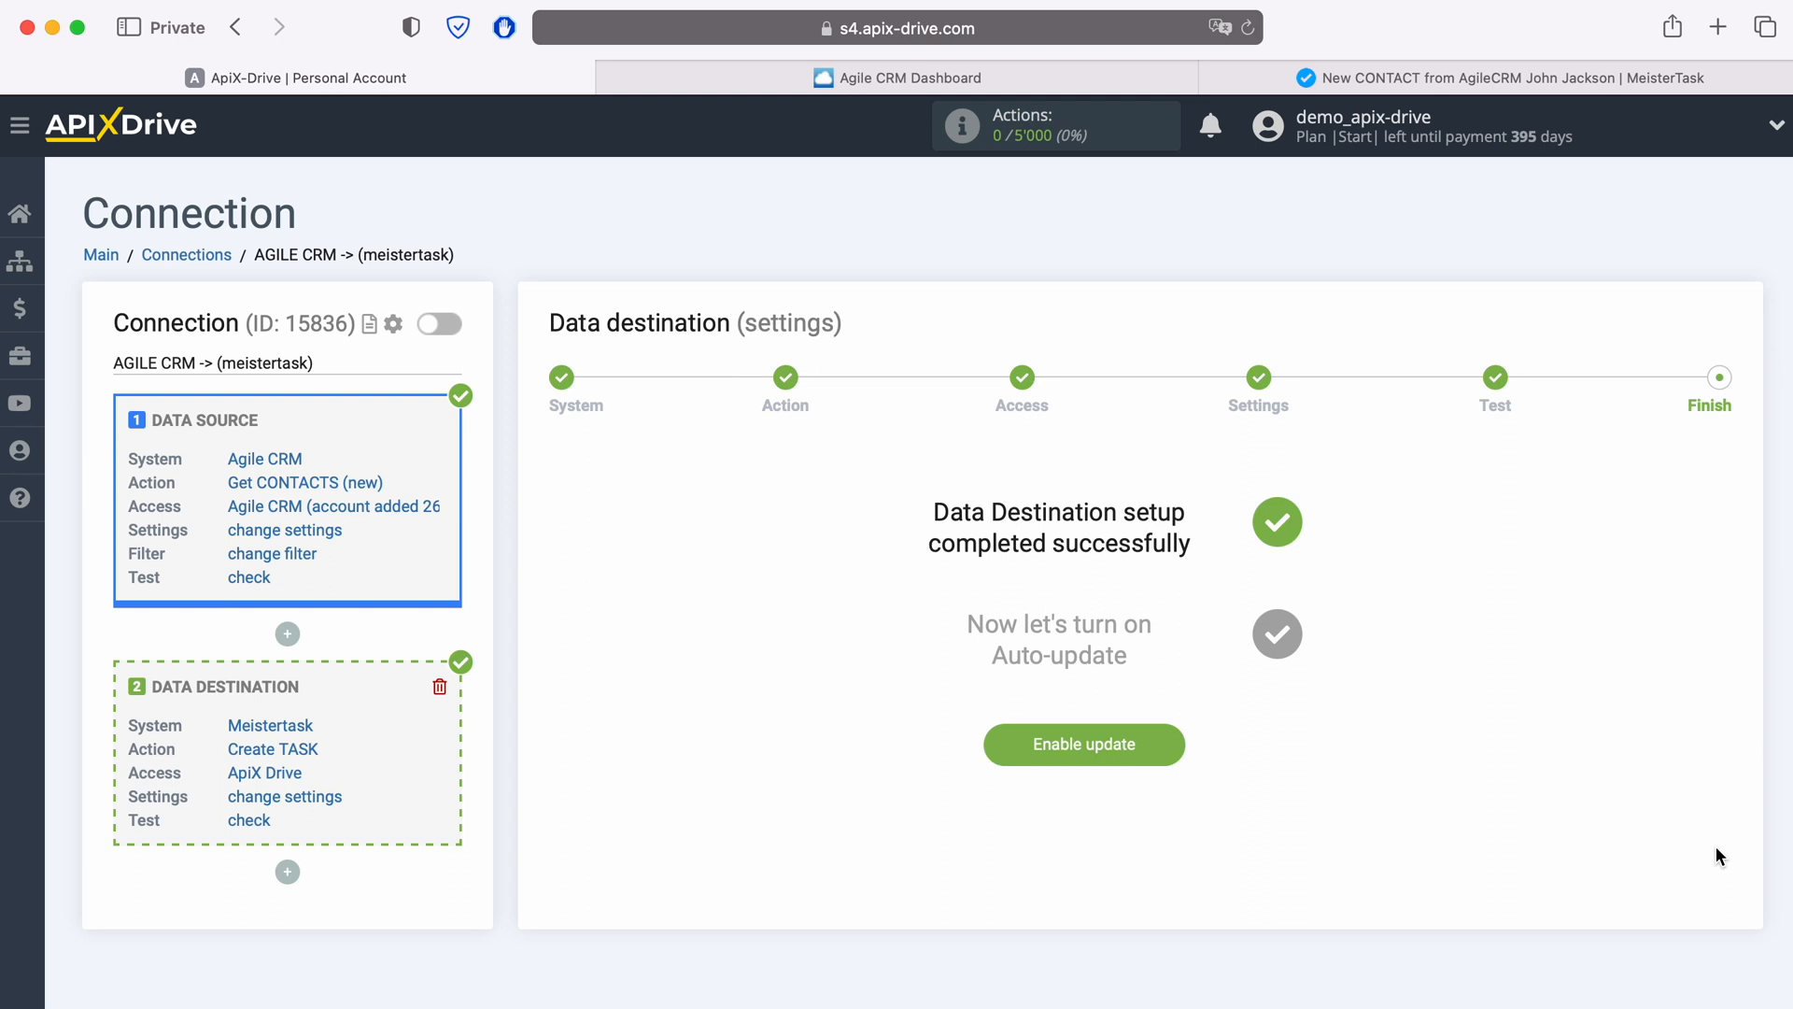
click(1169, 741)
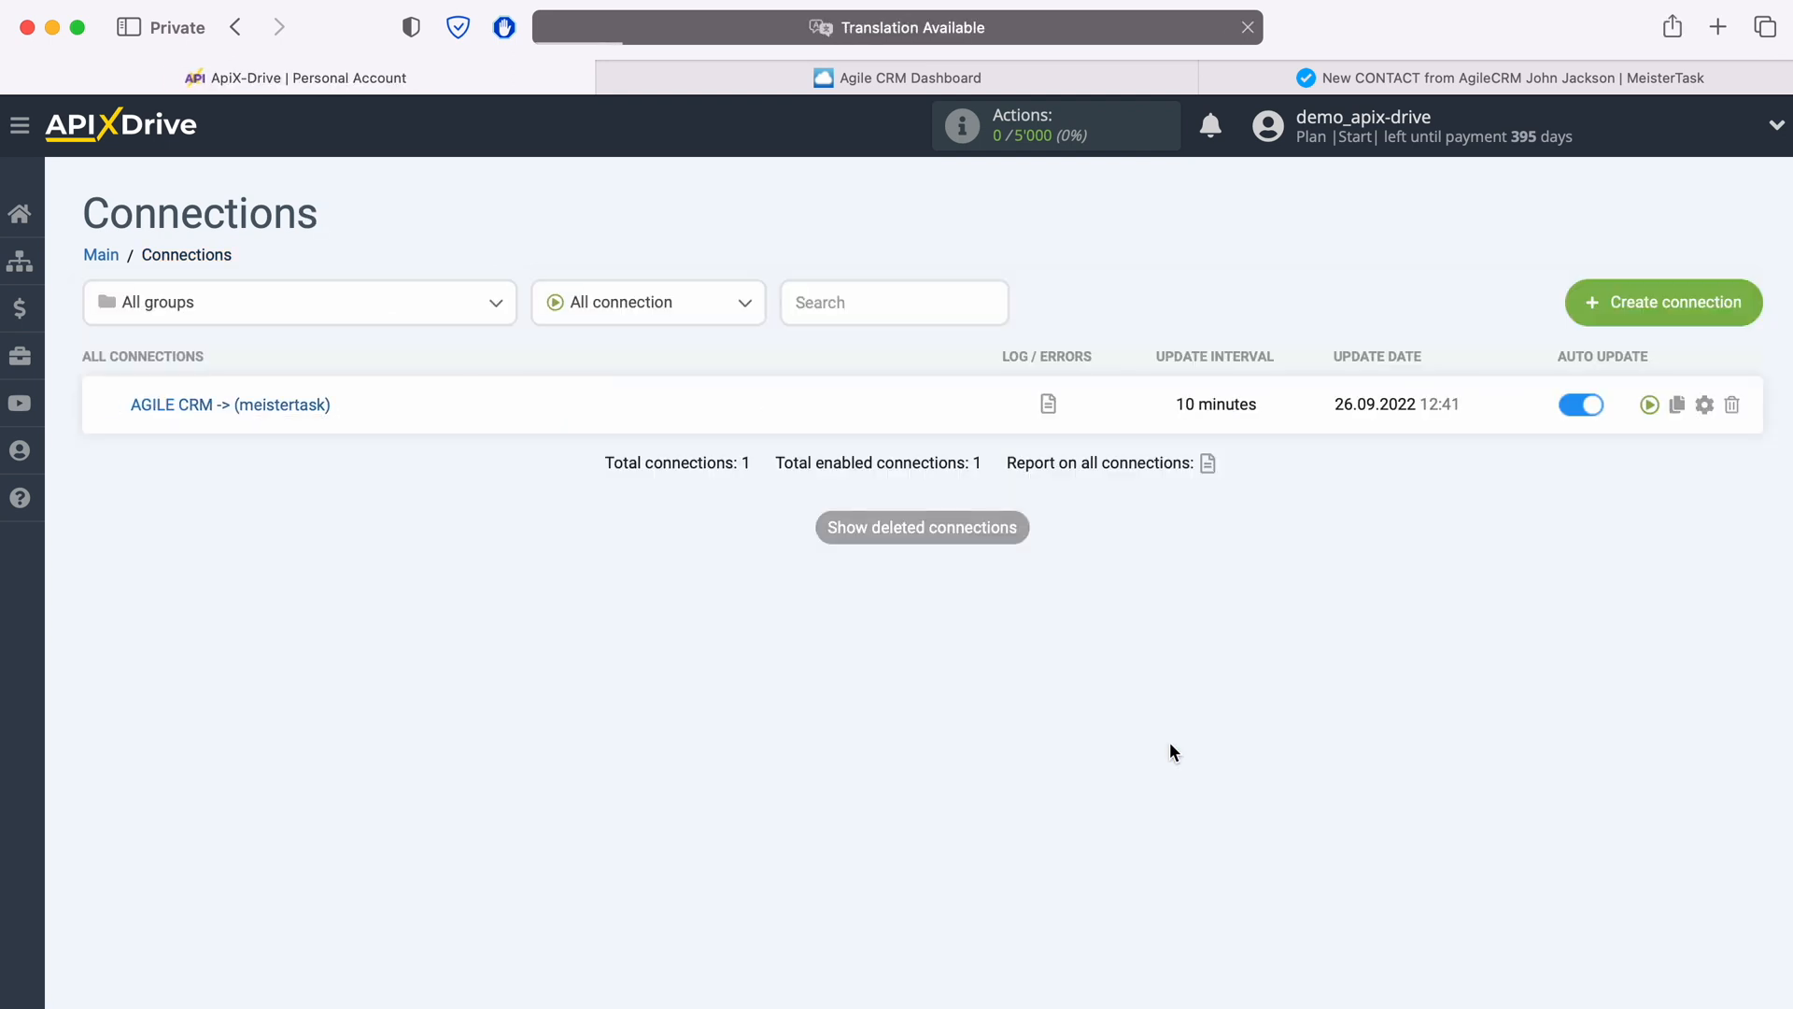
Step: Open the connection's setup and set its update interval to 5 minutes
click(1704, 403)
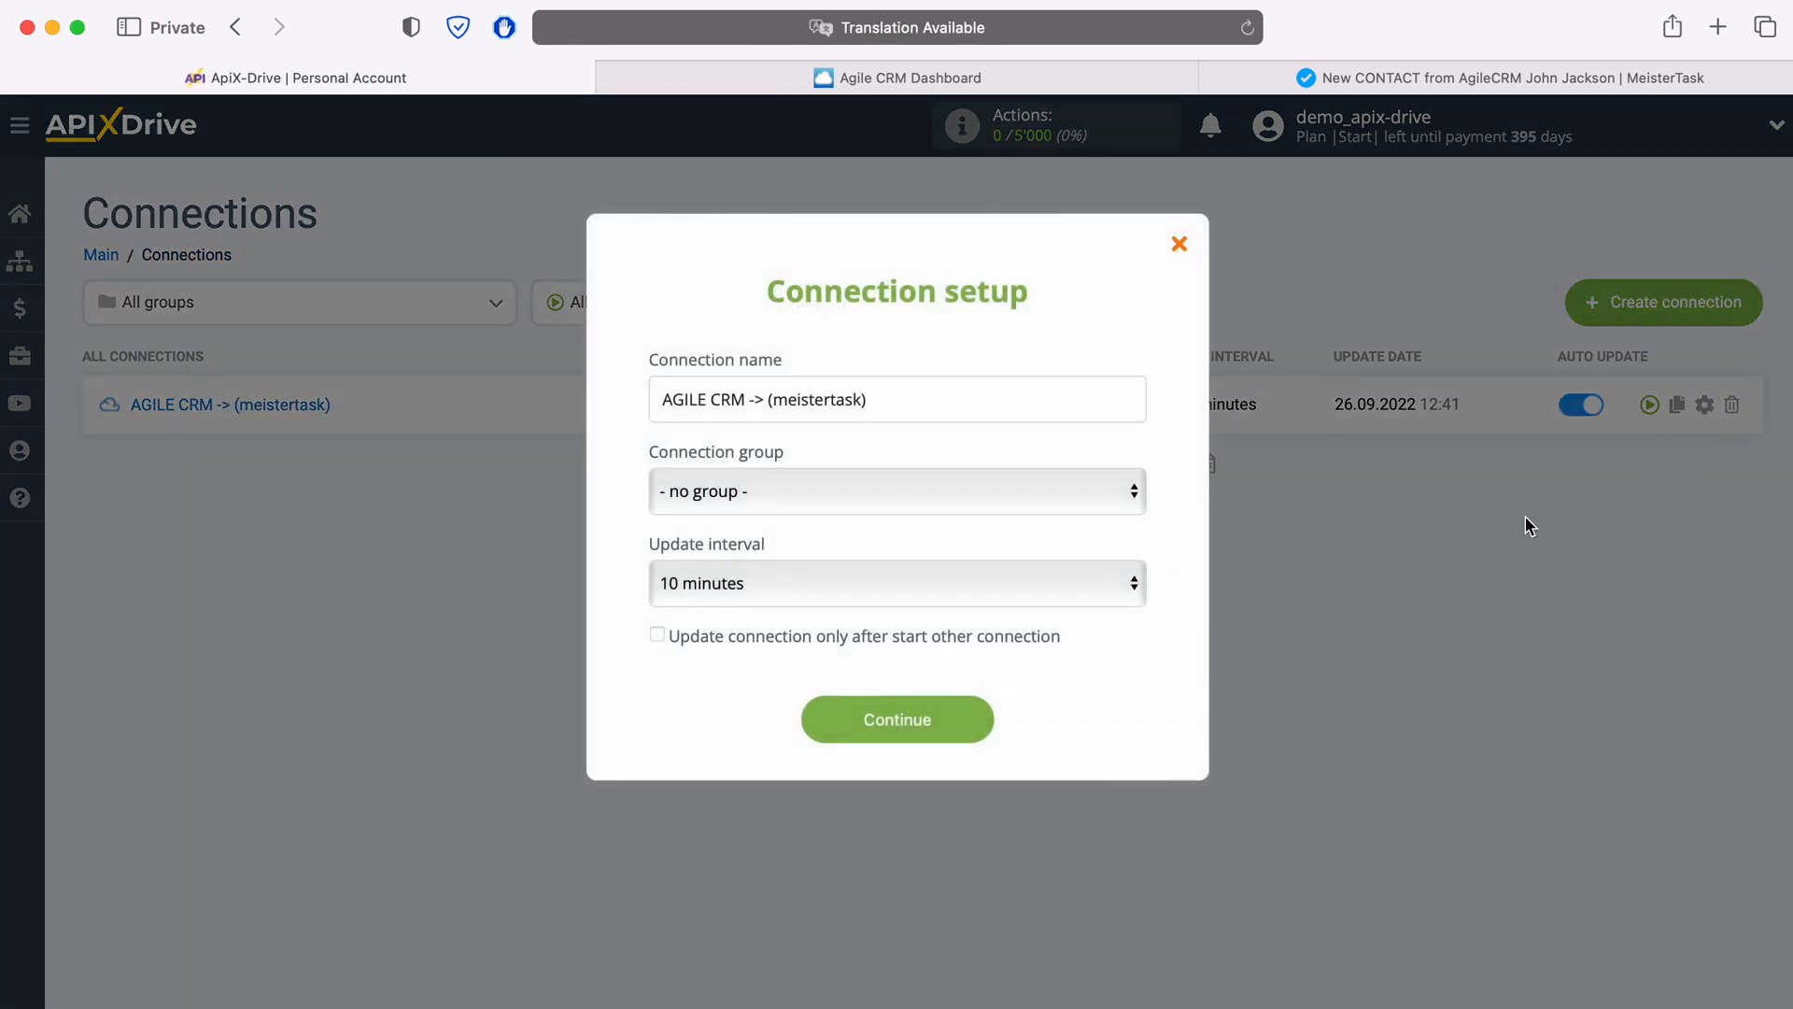
click(1034, 584)
click(1001, 546)
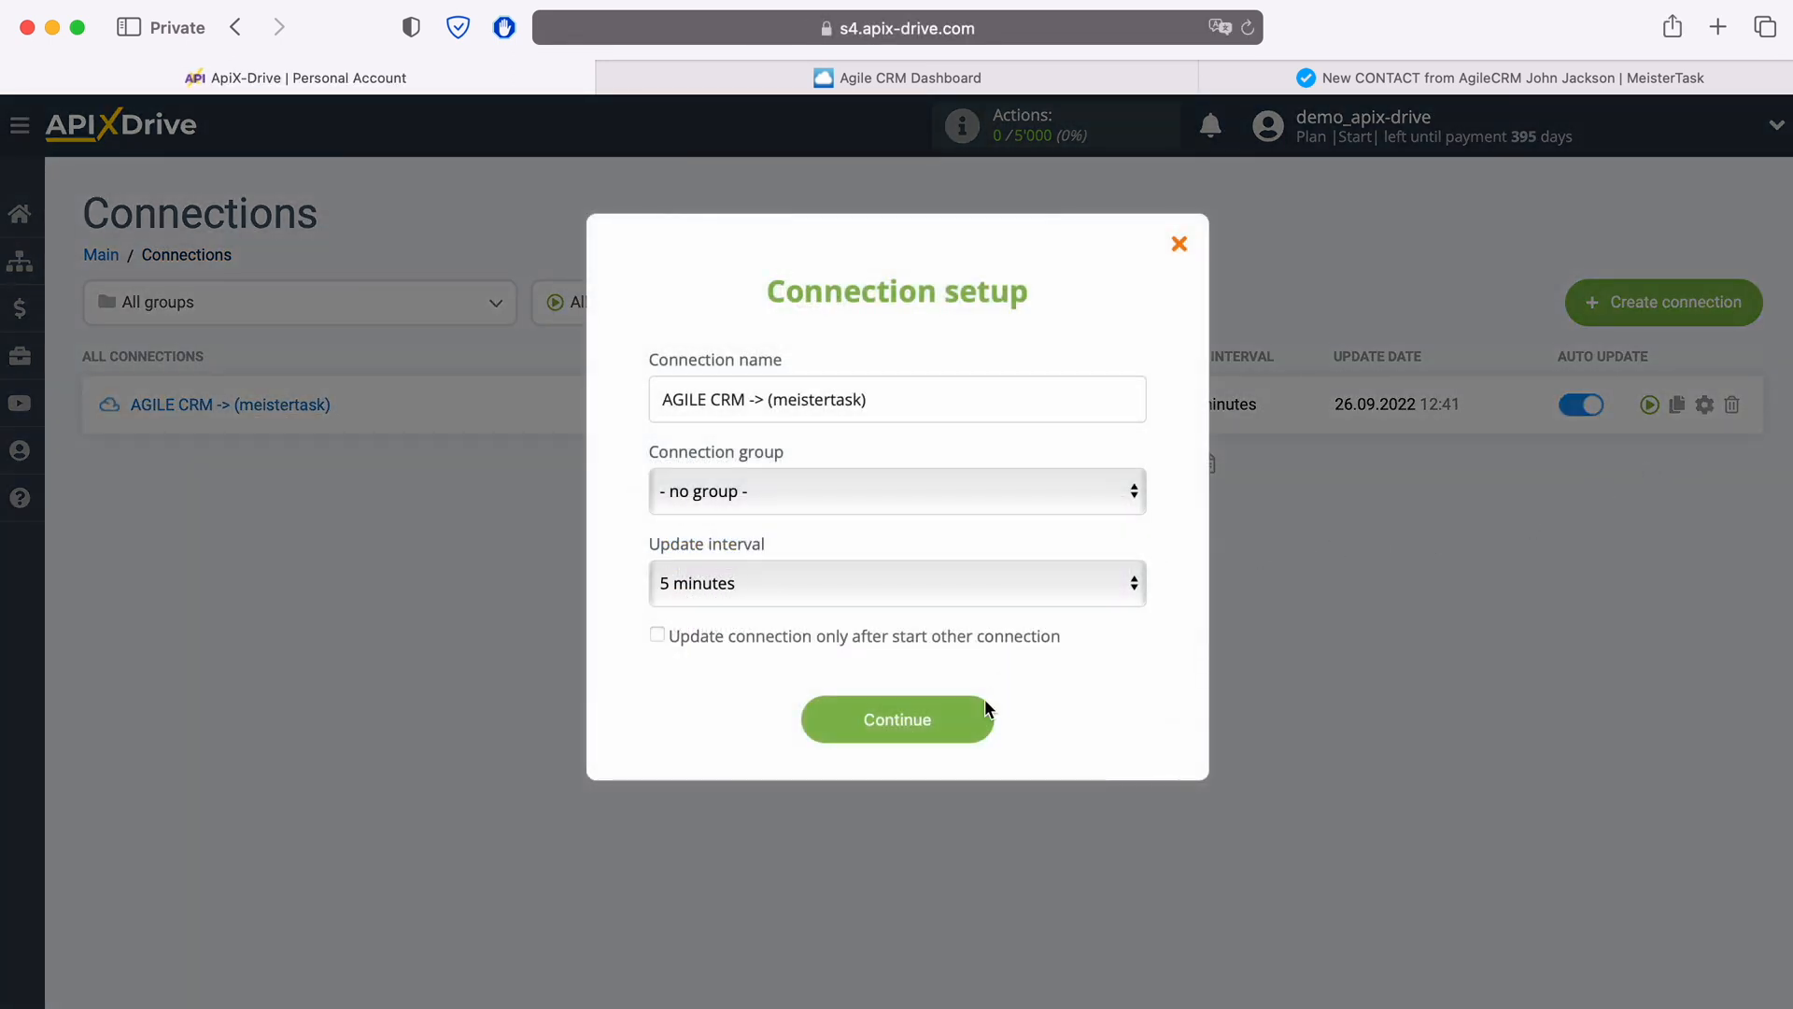
click(983, 729)
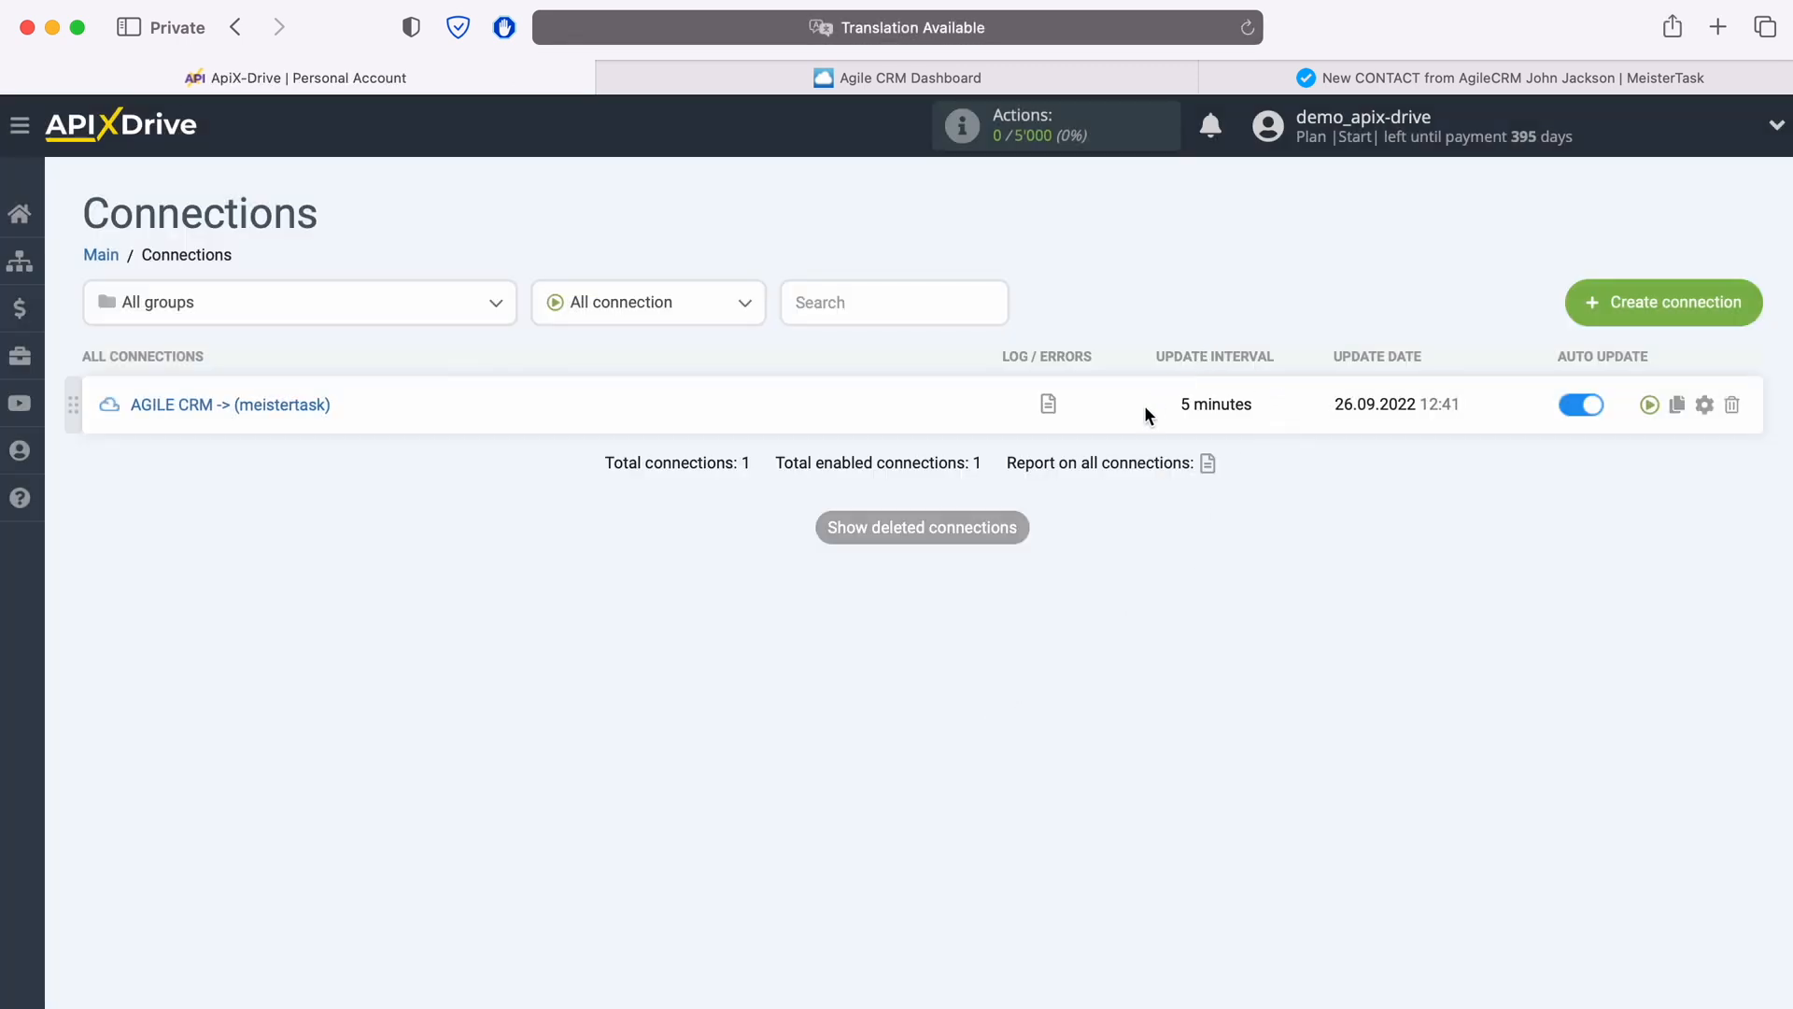